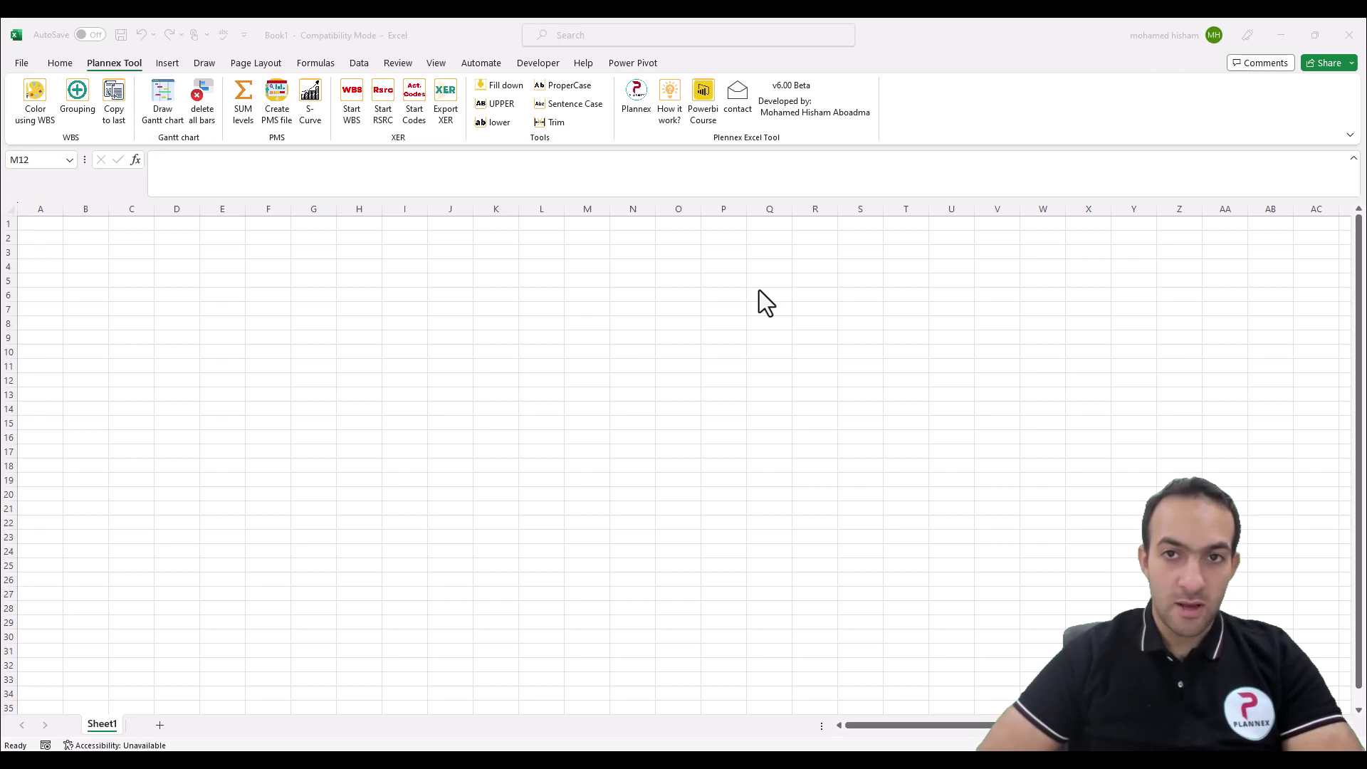
# Open the add-in's how-it-works video playlist, look through its entries and return to the workbook
pyautogui.click(400, 140)
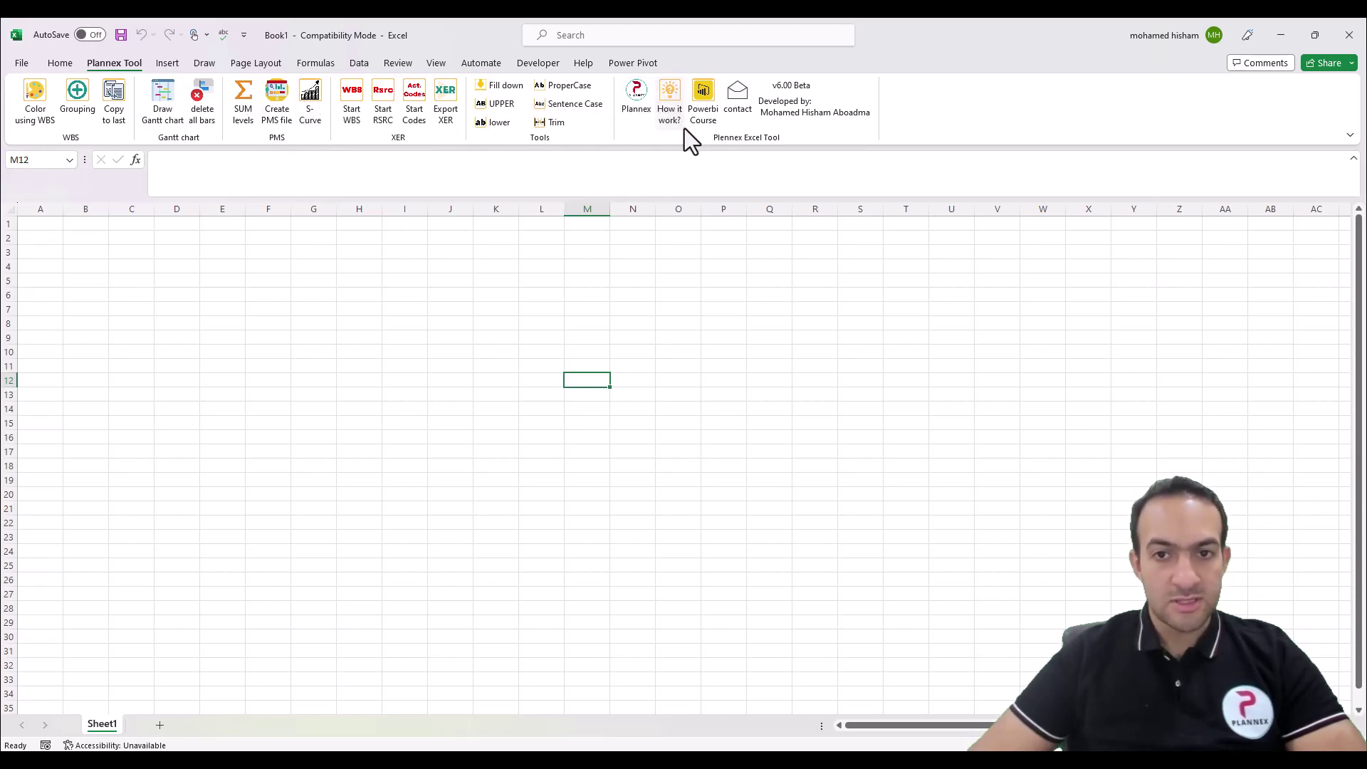
pyautogui.click(677, 106)
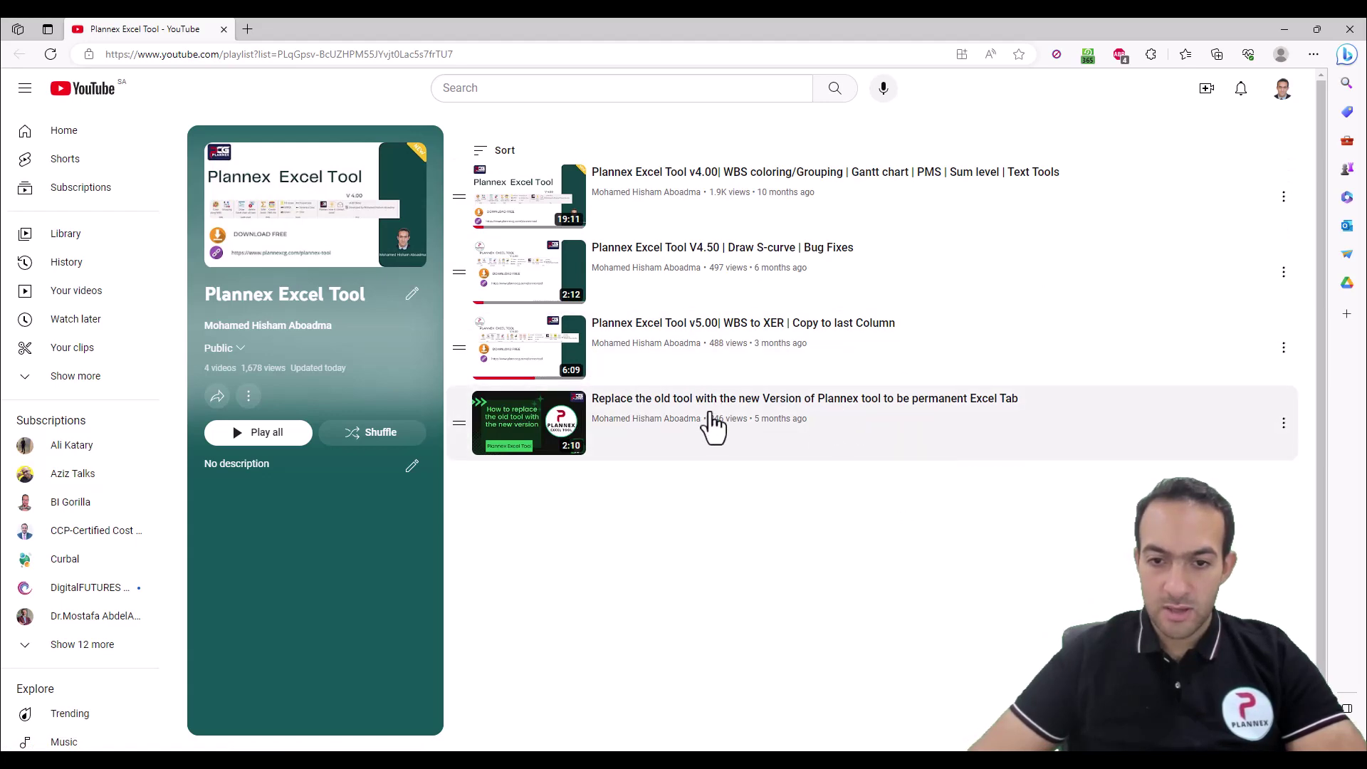
pyautogui.hotkey('alt', 'Tab')
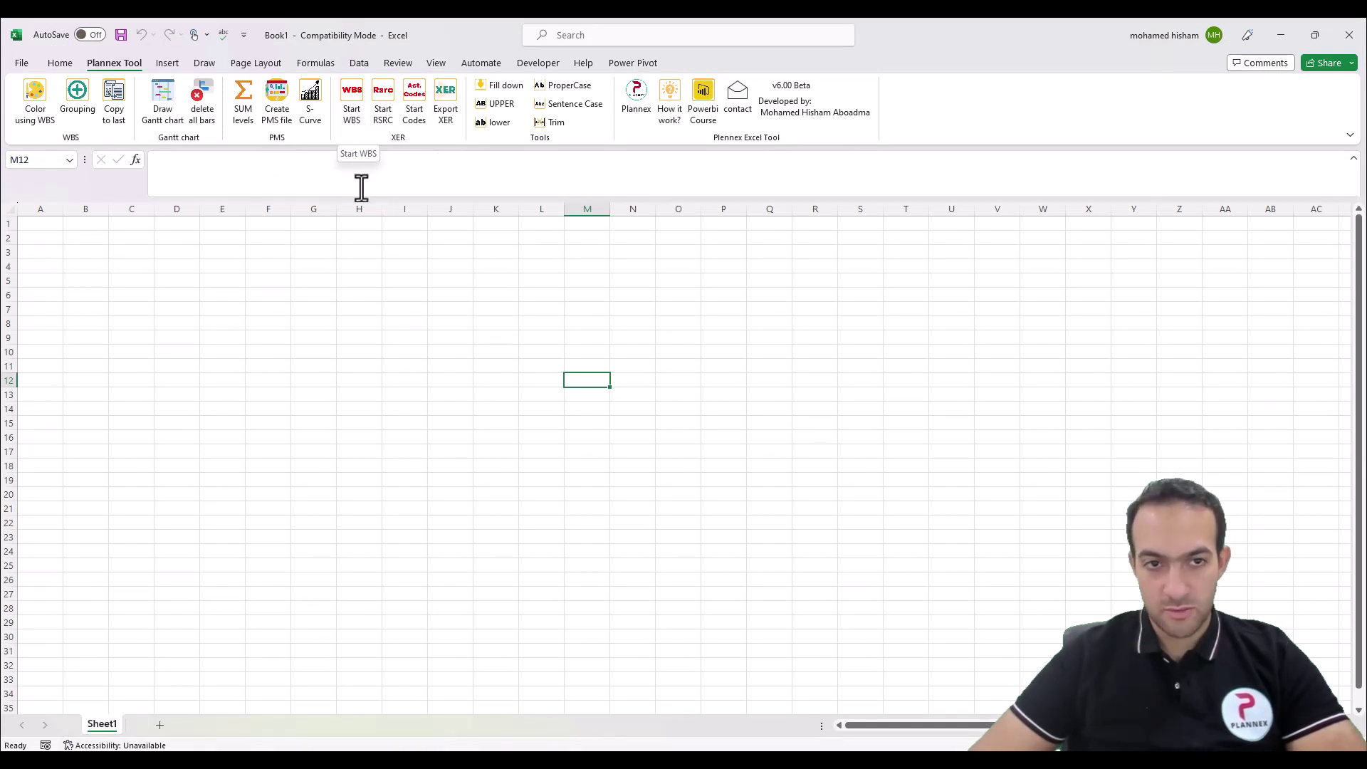
# Generate the WBS, resource pool and activity codes template sheets, and check their layouts
pyautogui.click(351, 107)
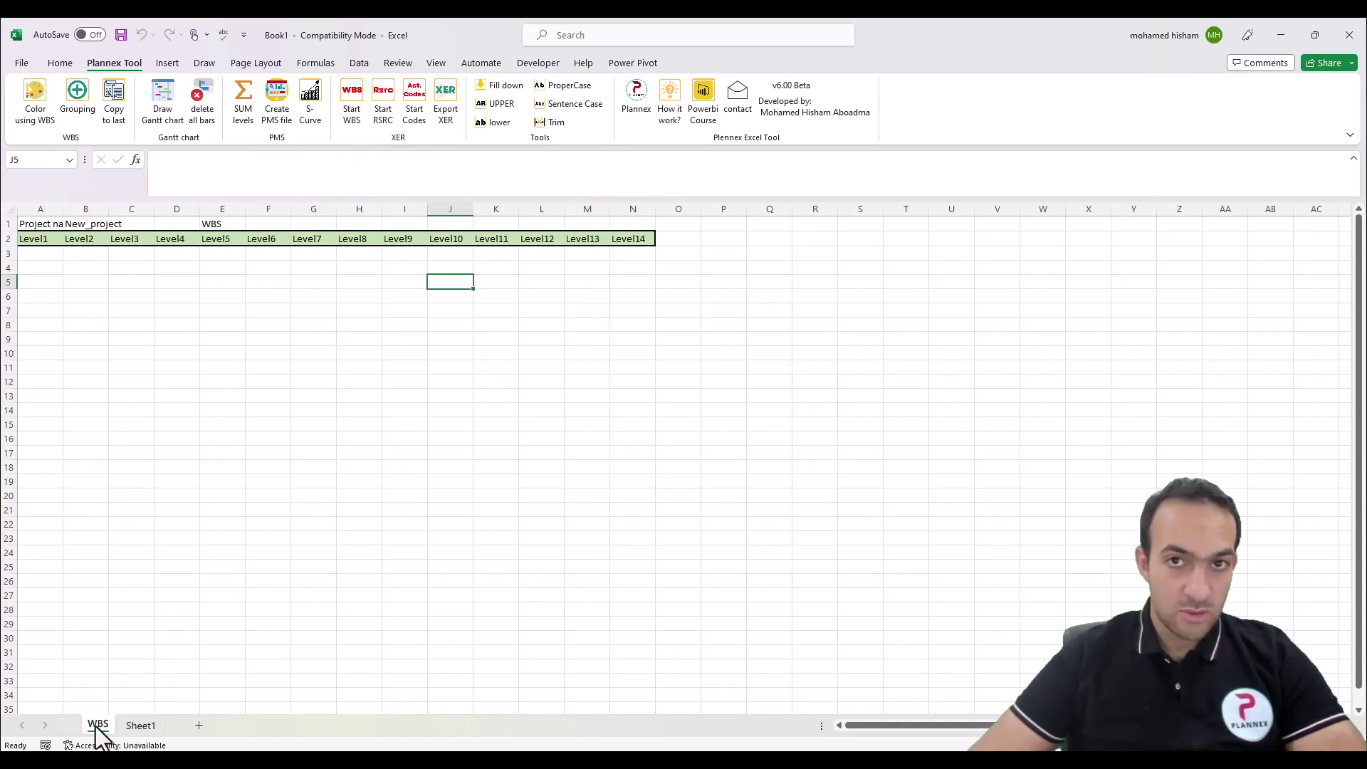
pyautogui.click(389, 97)
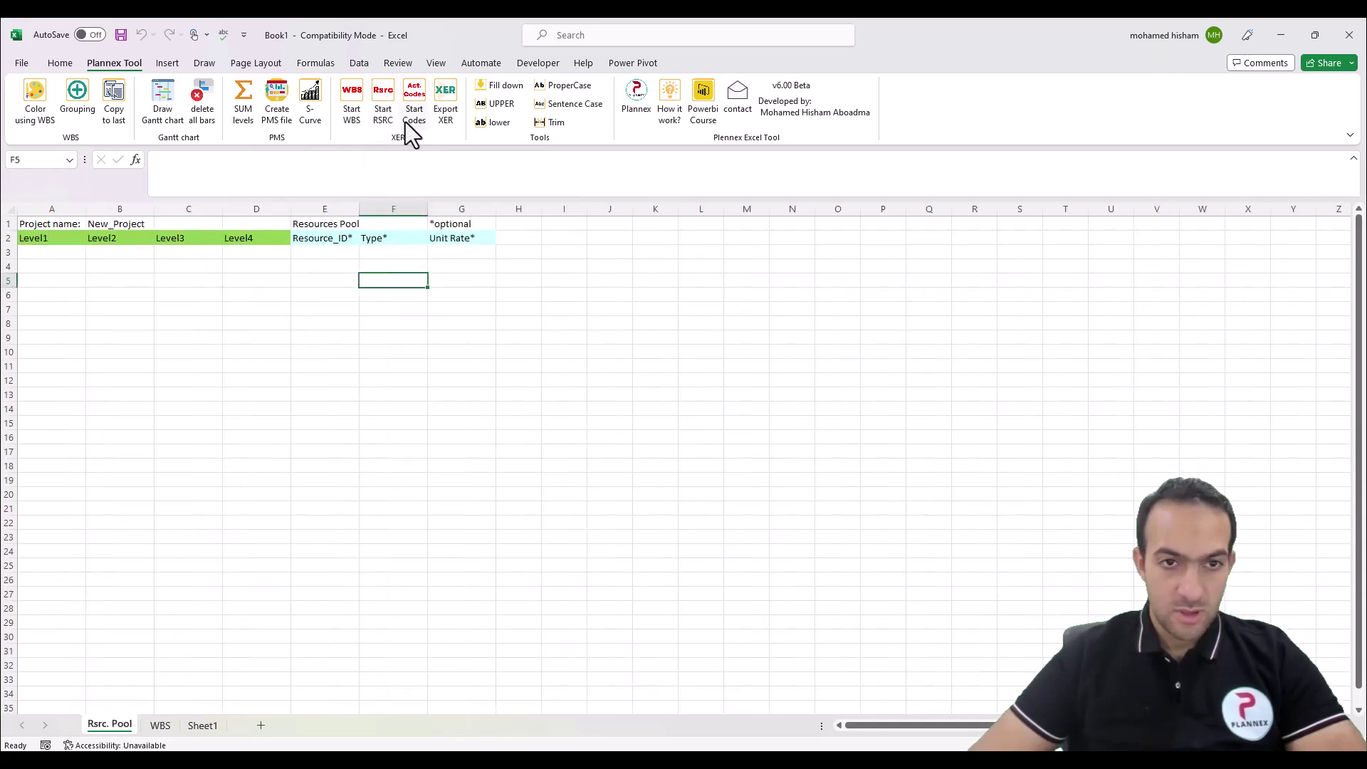
pyautogui.click(417, 100)
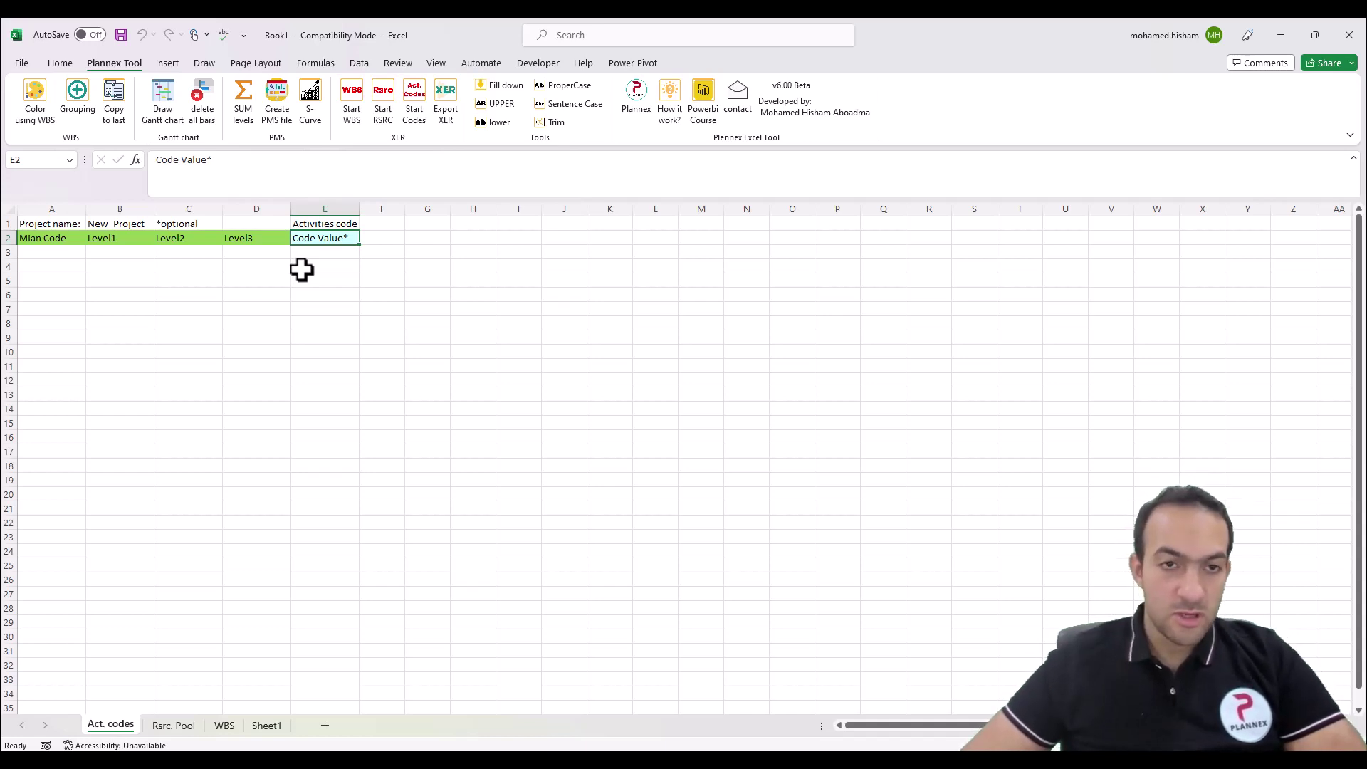
pyautogui.click(173, 727)
pyautogui.click(224, 726)
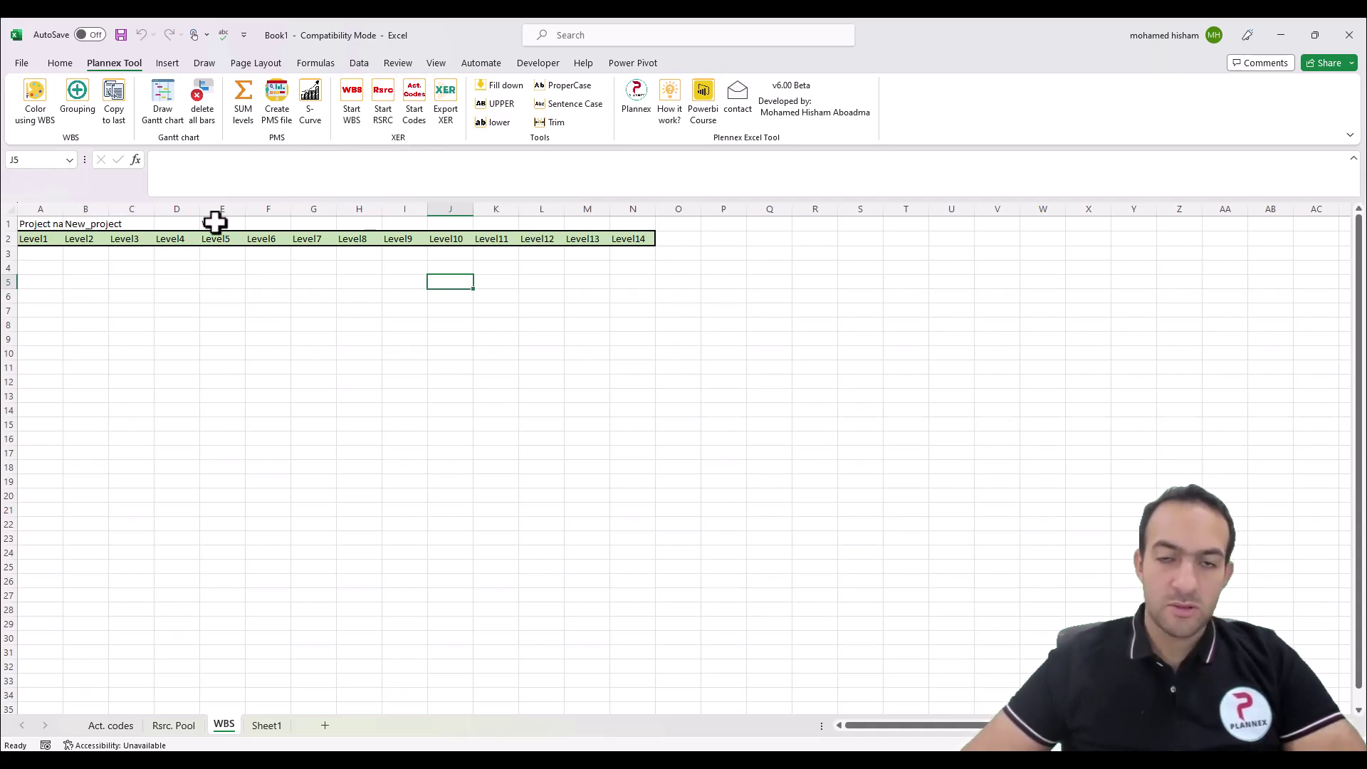
# On the Rsrc. Pool sheet, list concrete (foundation, coulmns, slabs), painting (wall painting, ceilling paiting) and CMU (30 cm CMU, 20 cm CMU) as Level1 and Level2 resources
pyautogui.click(174, 724)
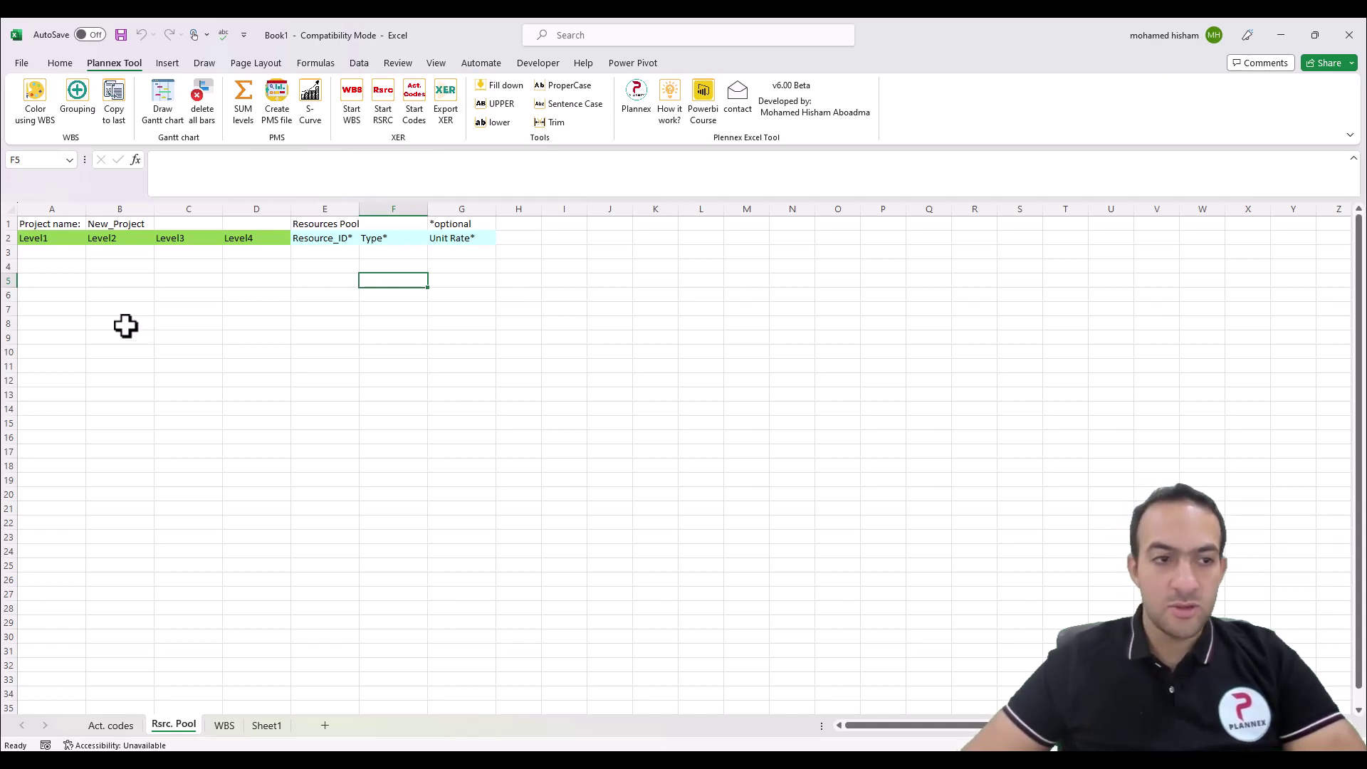
pyautogui.click(52, 252)
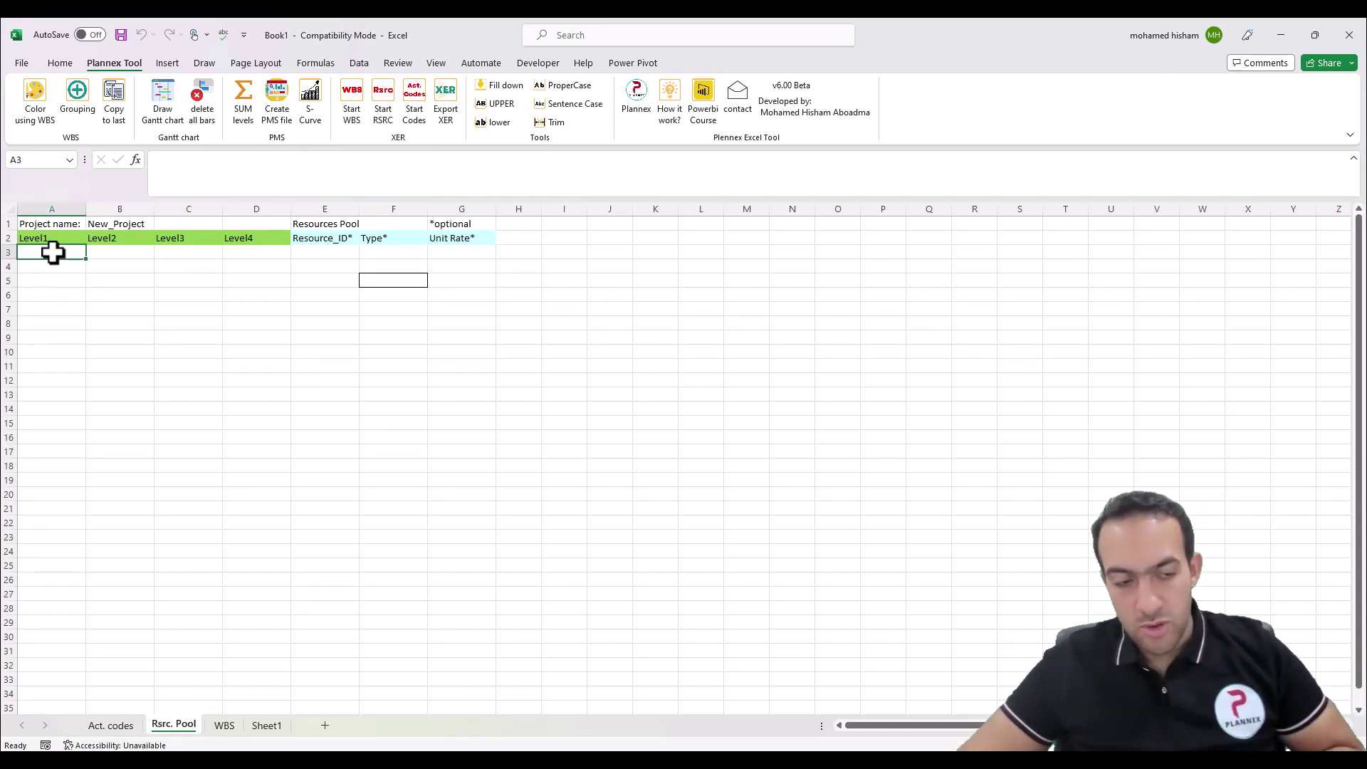
pyautogui.write('fl')
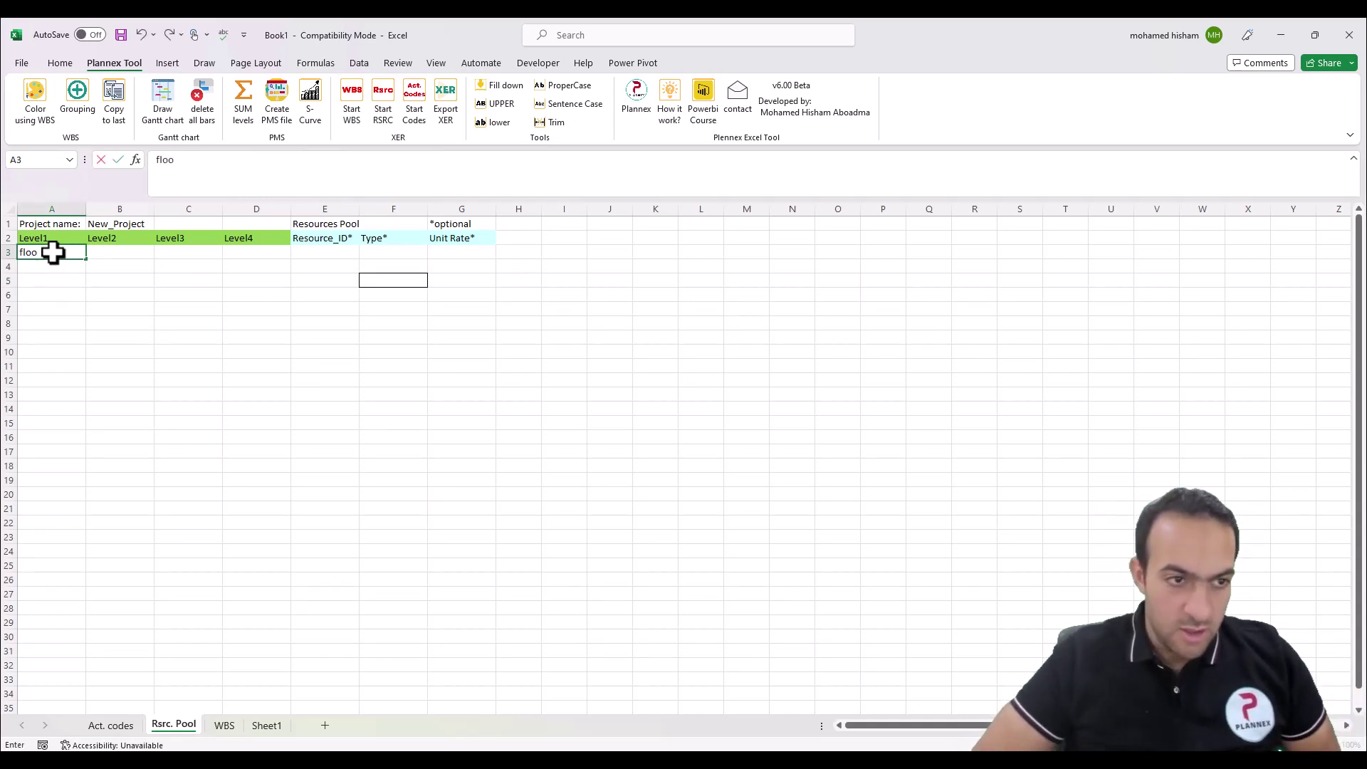
pyautogui.write('oo')
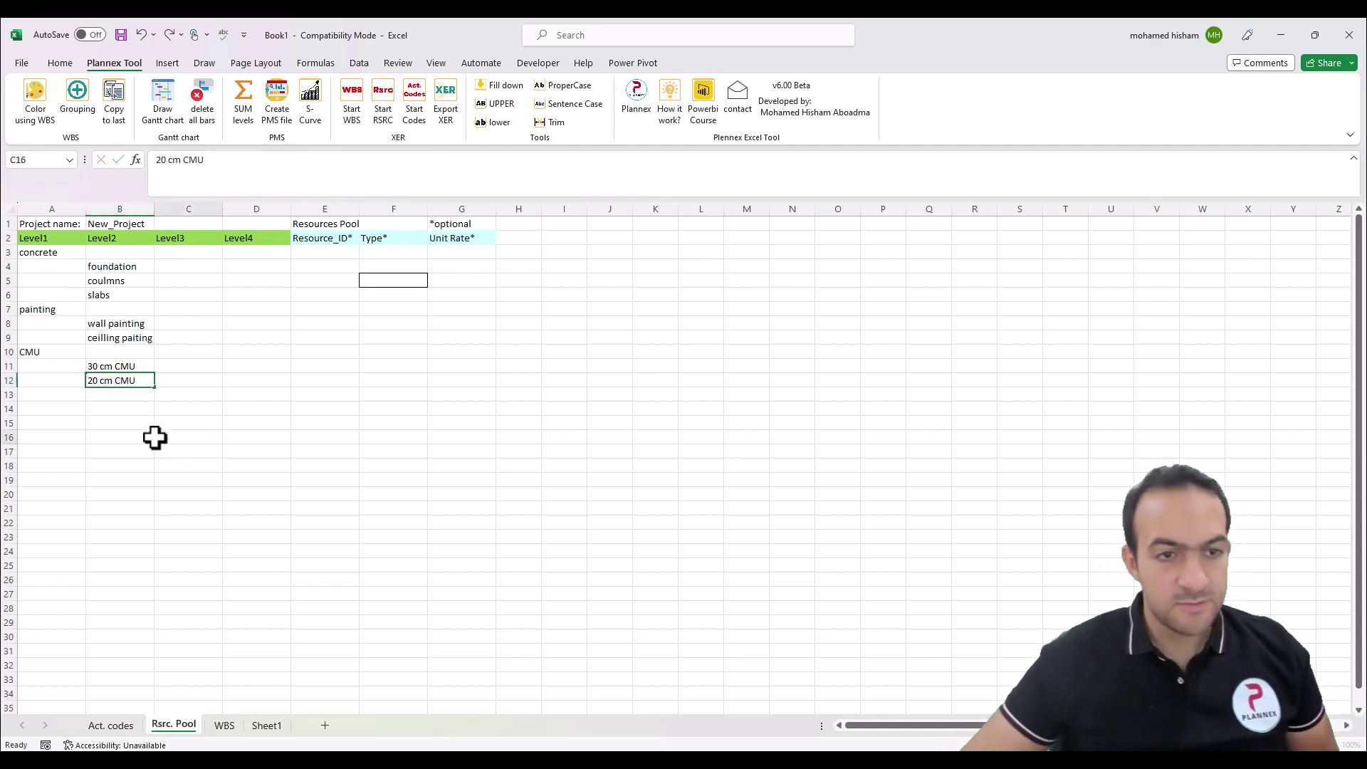
pyautogui.click(158, 436)
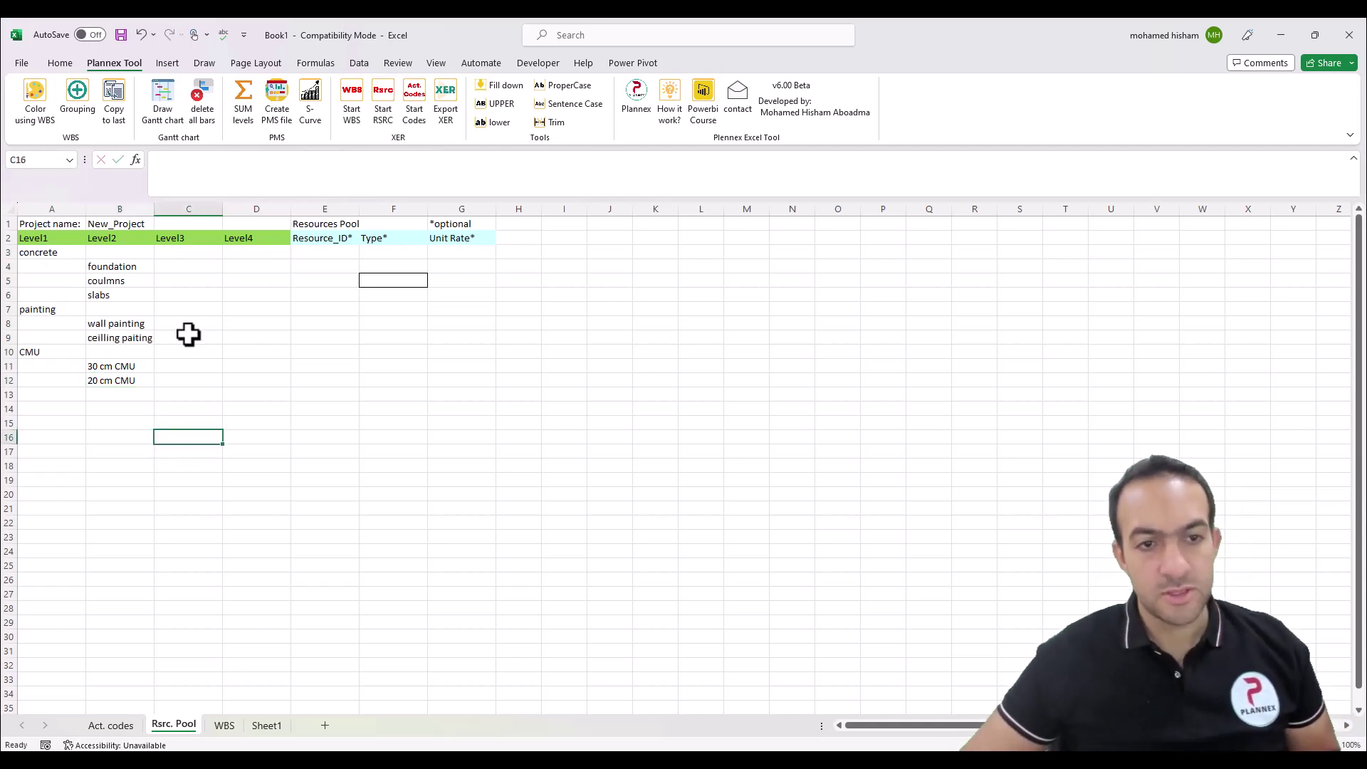
# Enter resource IDs 3, 3.1, 3.2, 3.3, 9, 9.1, 9.2, 5, 5.1 and 5.2 for the listed resources in order
pyautogui.moveTo(49, 255); pyautogui.dragTo(114, 379)
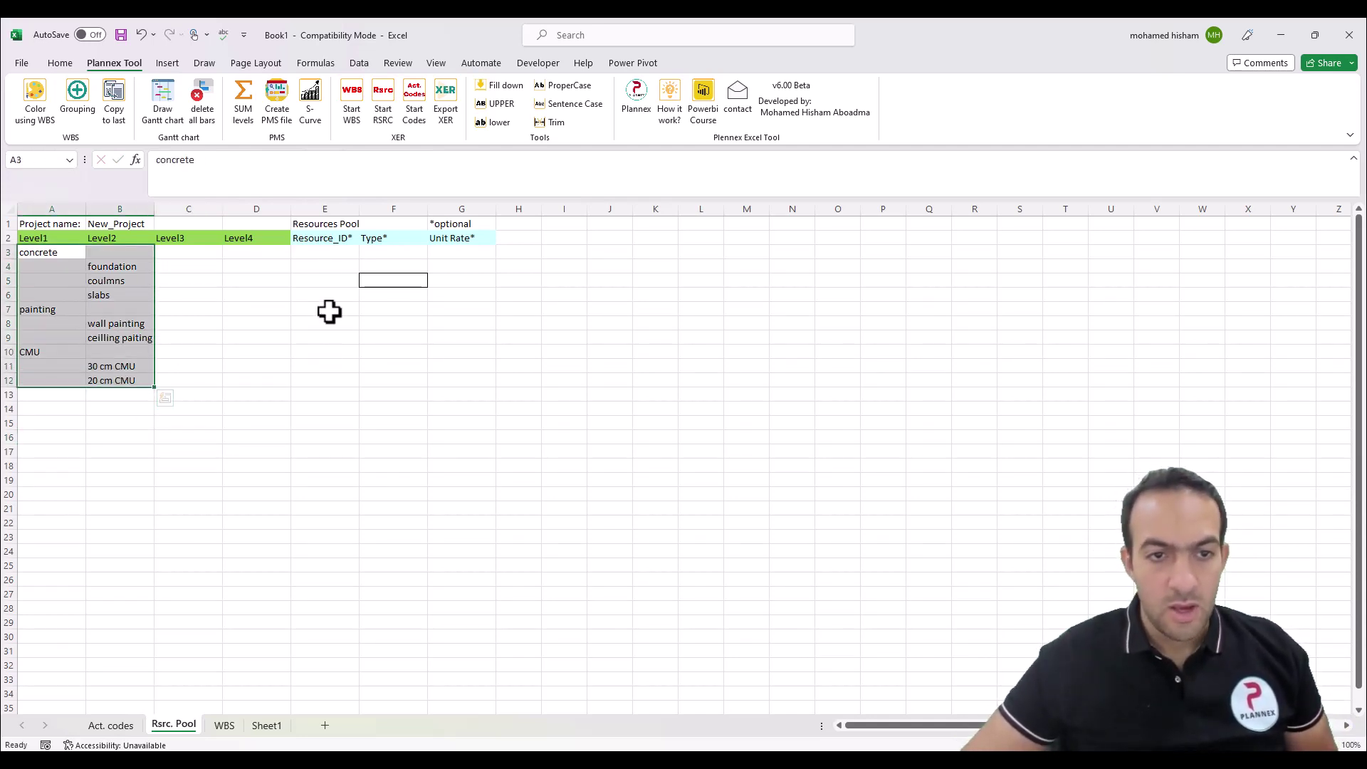
pyautogui.moveTo(327, 238); pyautogui.dragTo(468, 238)
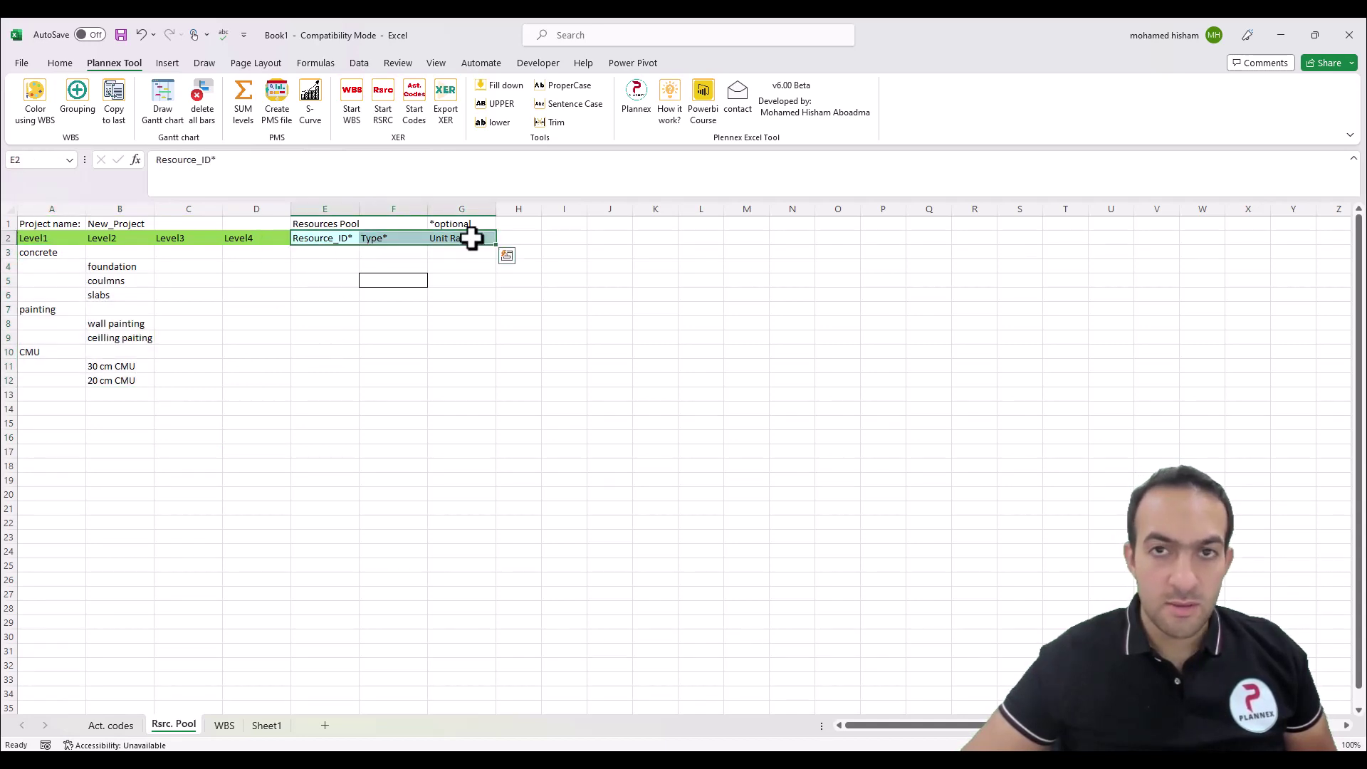
pyautogui.click(403, 258)
pyautogui.click(335, 256)
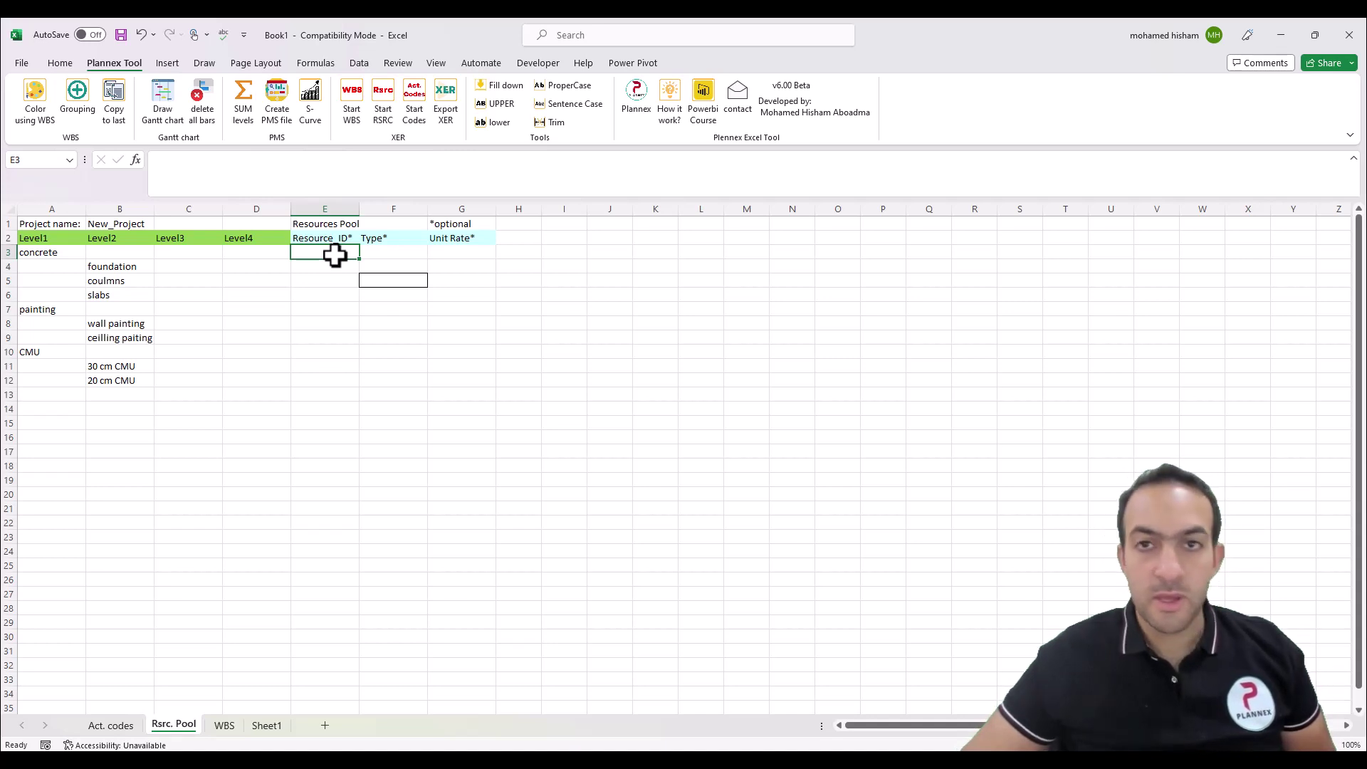
pyautogui.write('3')
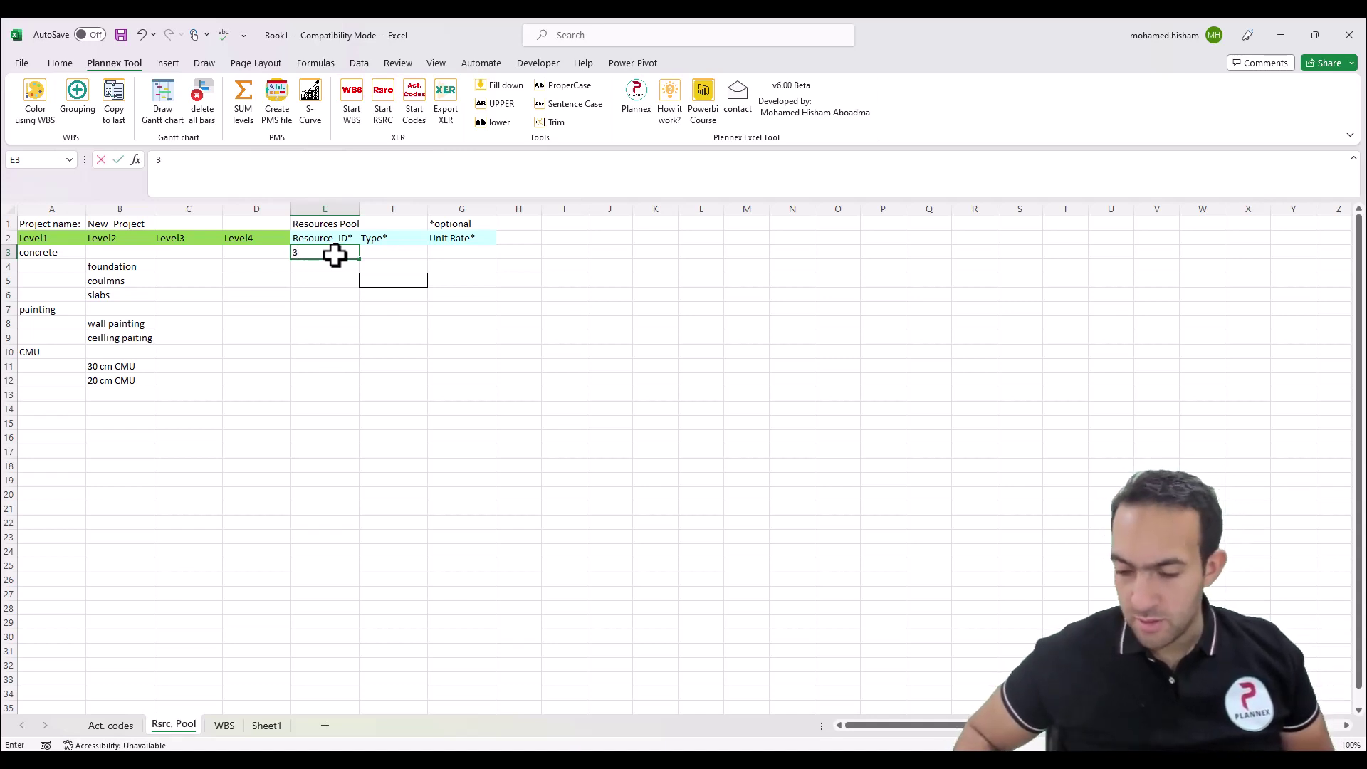
pyautogui.write('.0')
pyautogui.press('Return')
pyautogui.write('3.1')
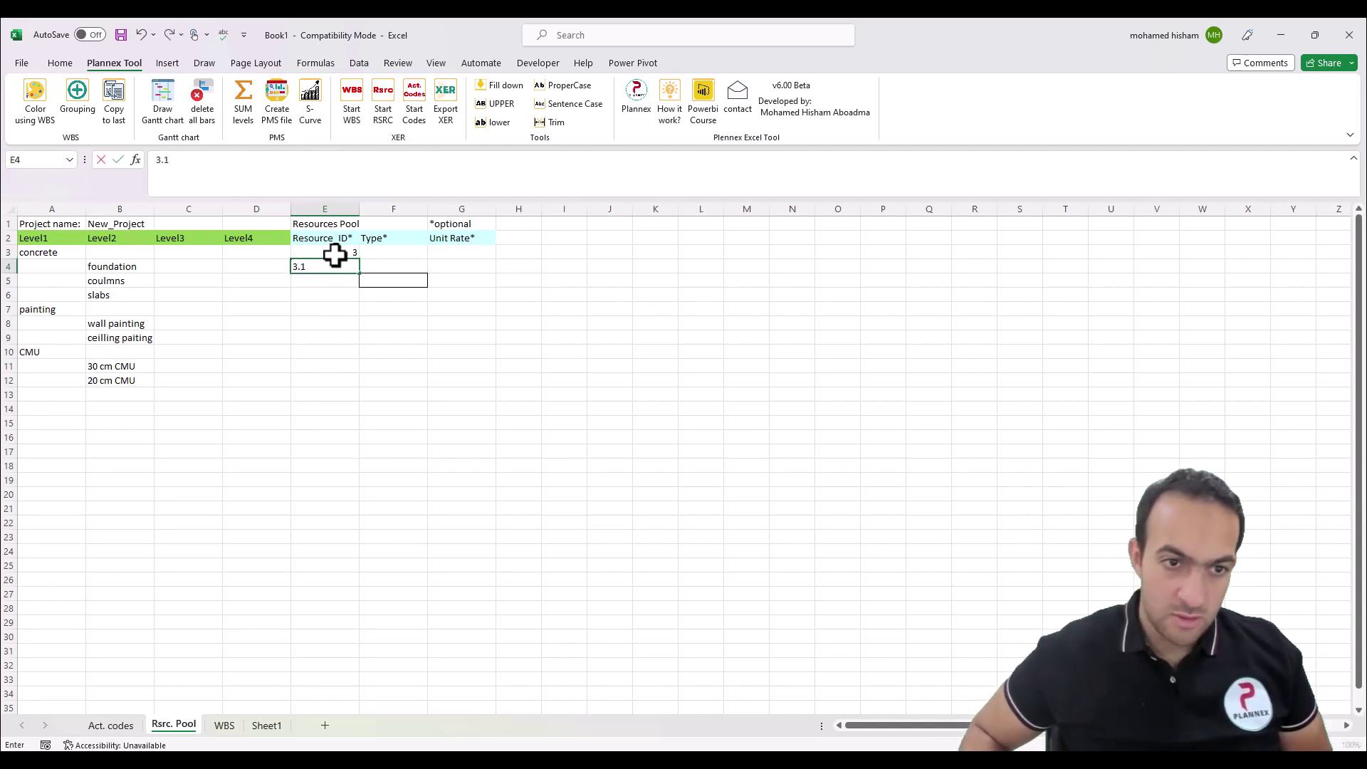
# Fill the Type column with material for all resources, and enter vafd for the ceilling paiting row
pyautogui.click(406, 253)
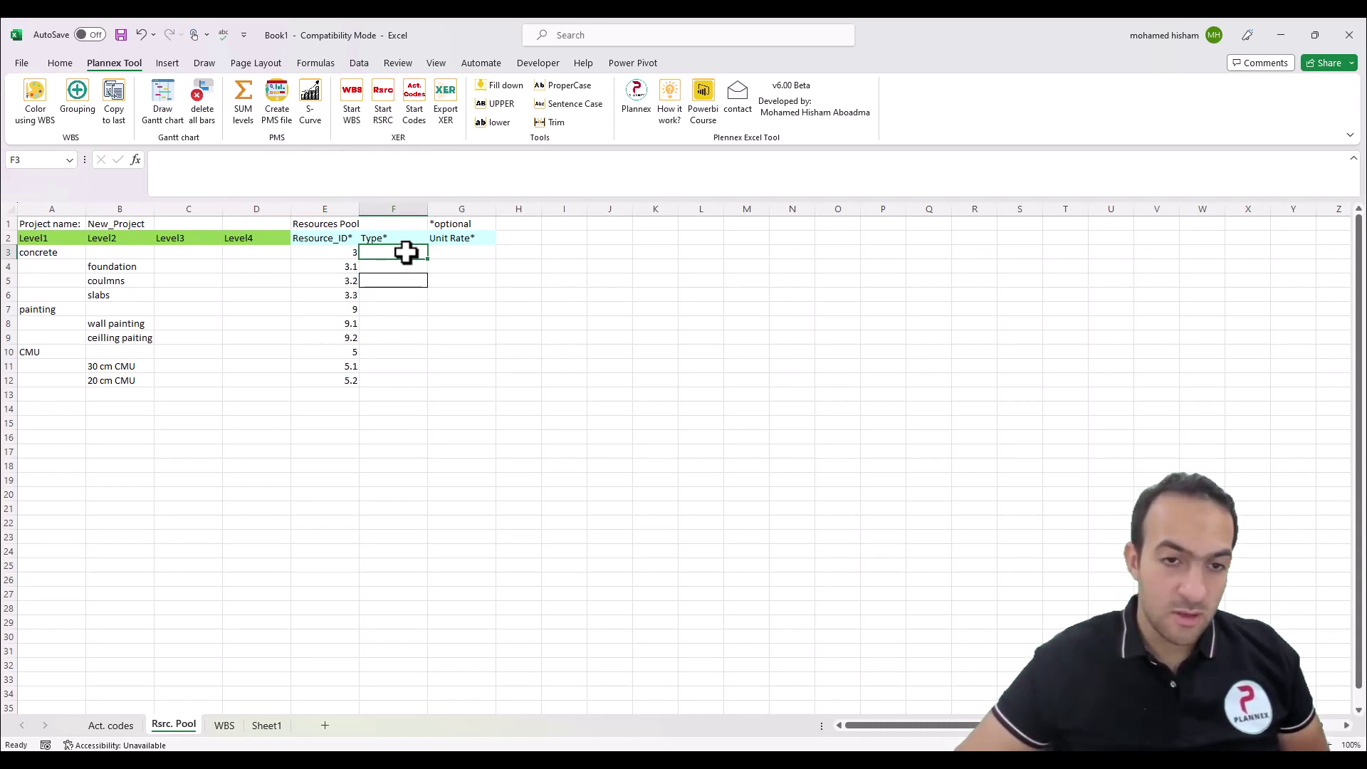
pyautogui.write('ma')
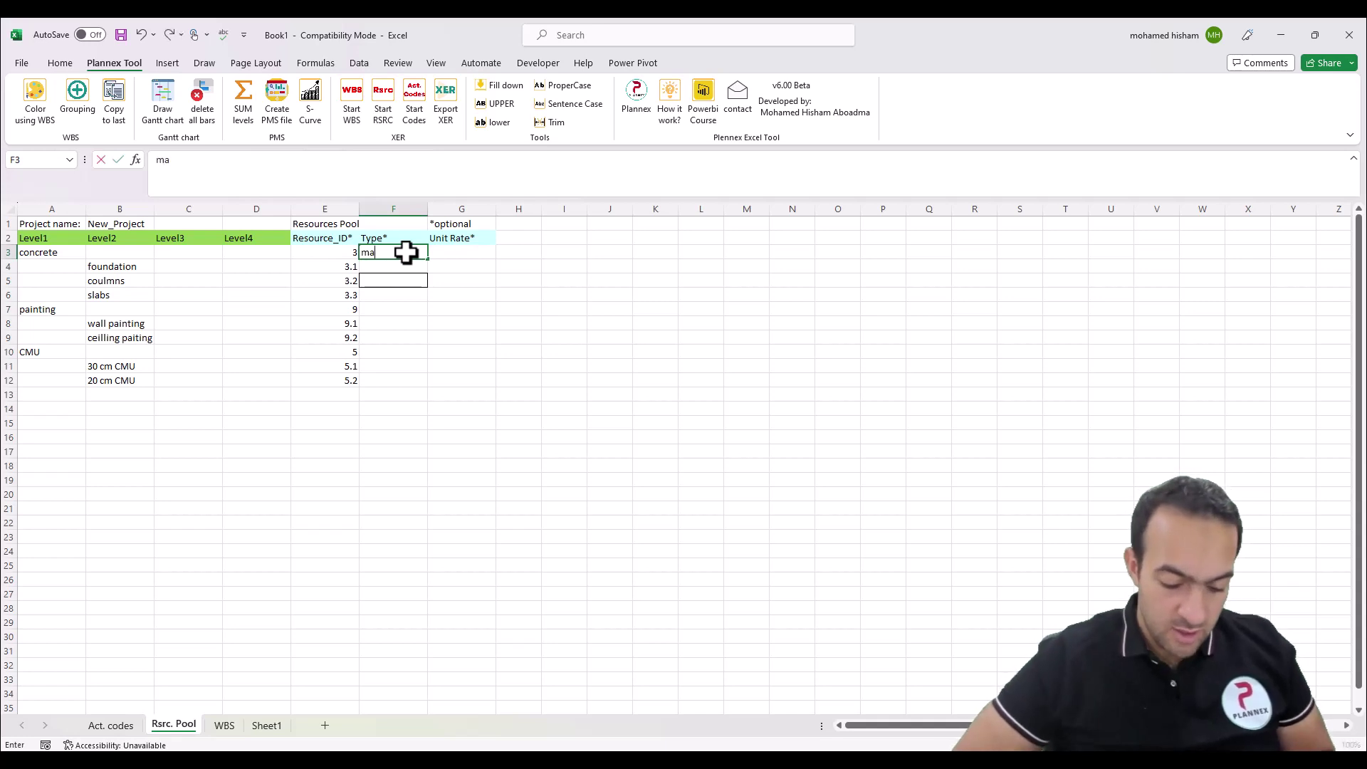
pyautogui.click(399, 341)
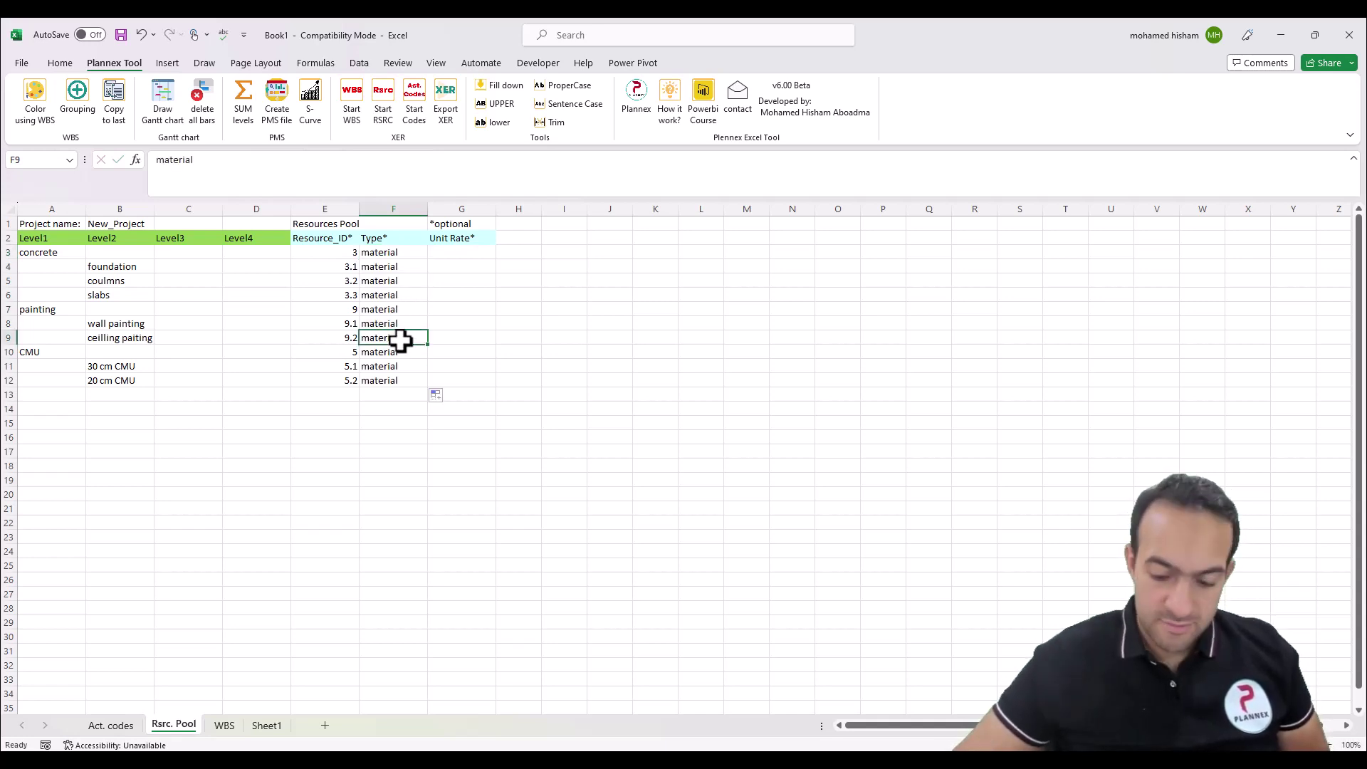
pyautogui.write('vafd')
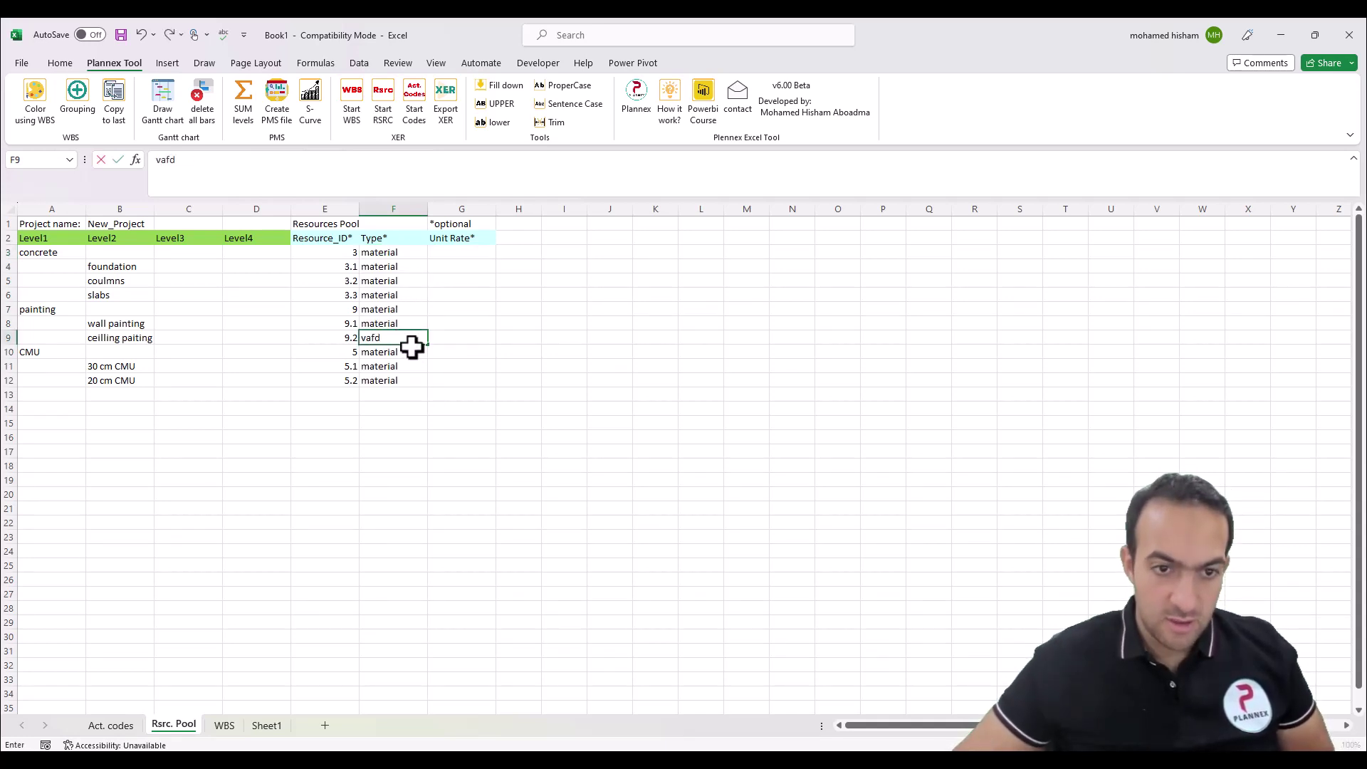
# Enter unit rates 10 and 20 for the first two resources and extend the series down to 100
pyautogui.click(462, 253)
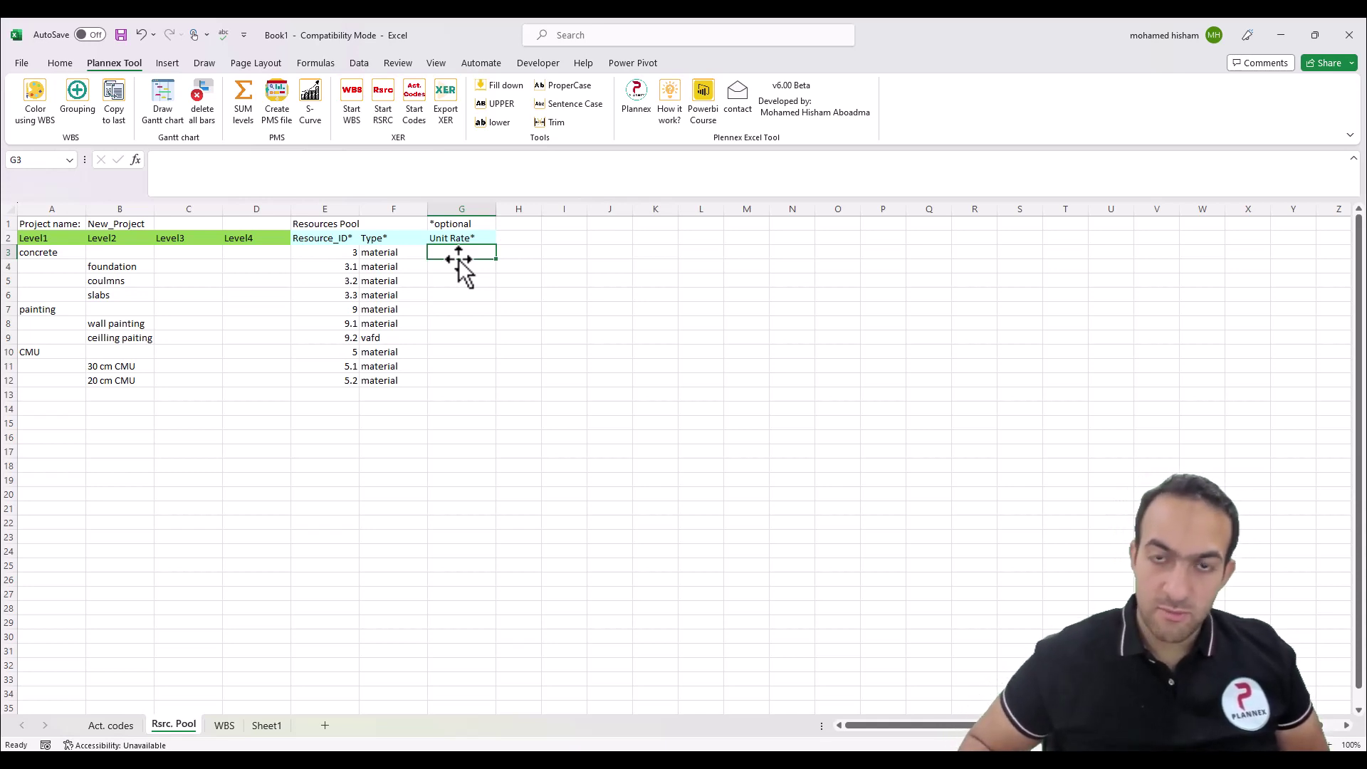
pyautogui.write('10')
pyautogui.press('Return')
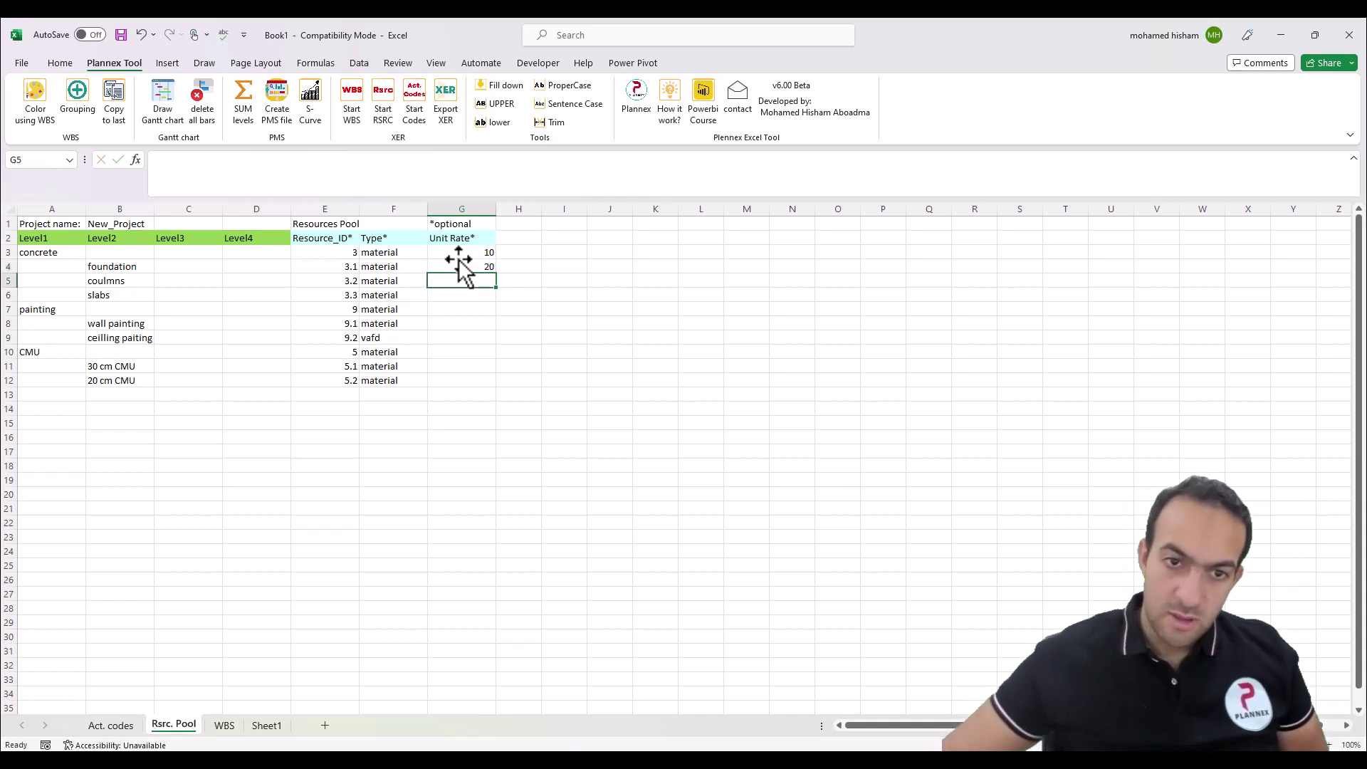
pyautogui.click(464, 255)
pyautogui.keyDown('shift'); pyautogui.click(484, 268); pyautogui.keyUp('shift')
pyautogui.moveTo(497, 275); pyautogui.dragTo(481, 389)
# Enter gf as an extra Level3 value in the wall painting row and try to export the resource pool to XER
pyautogui.click(205, 322)
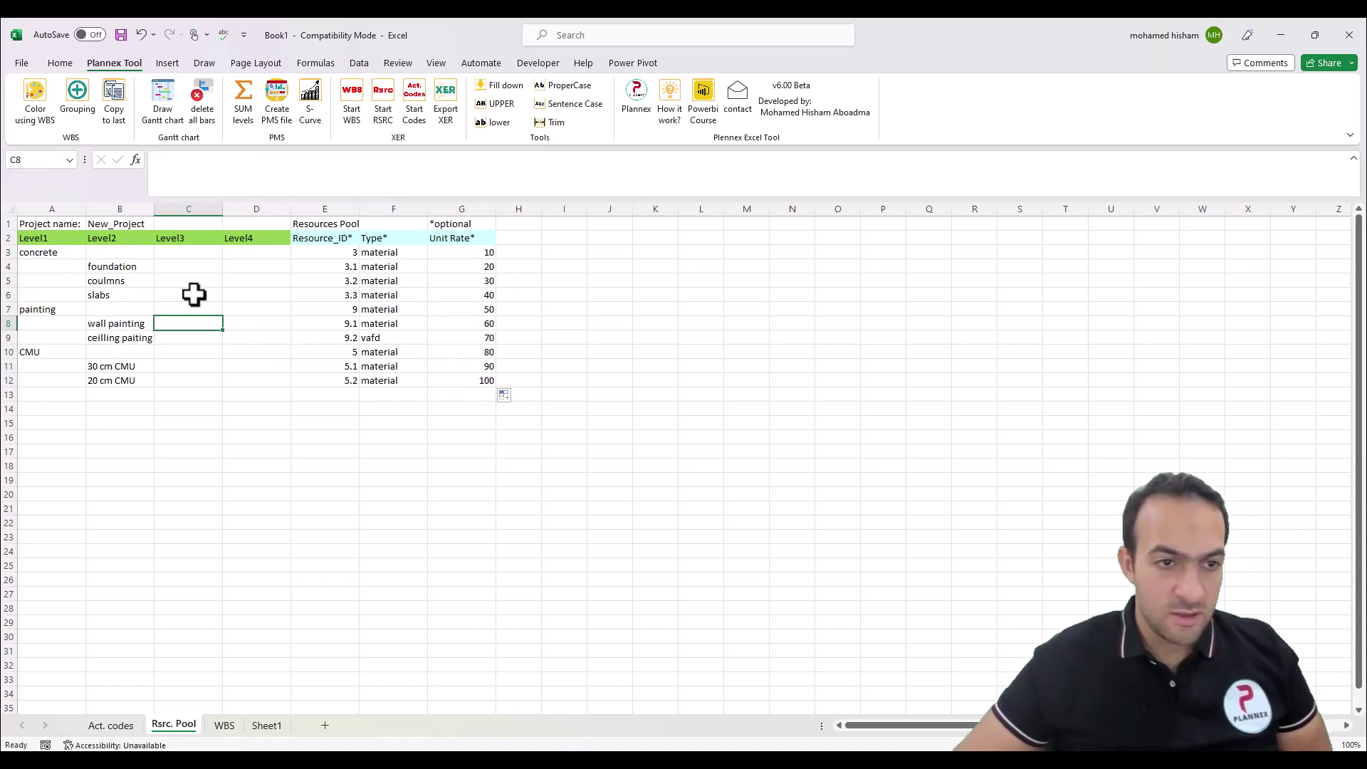
pyautogui.write('gf')
pyautogui.click(175, 349)
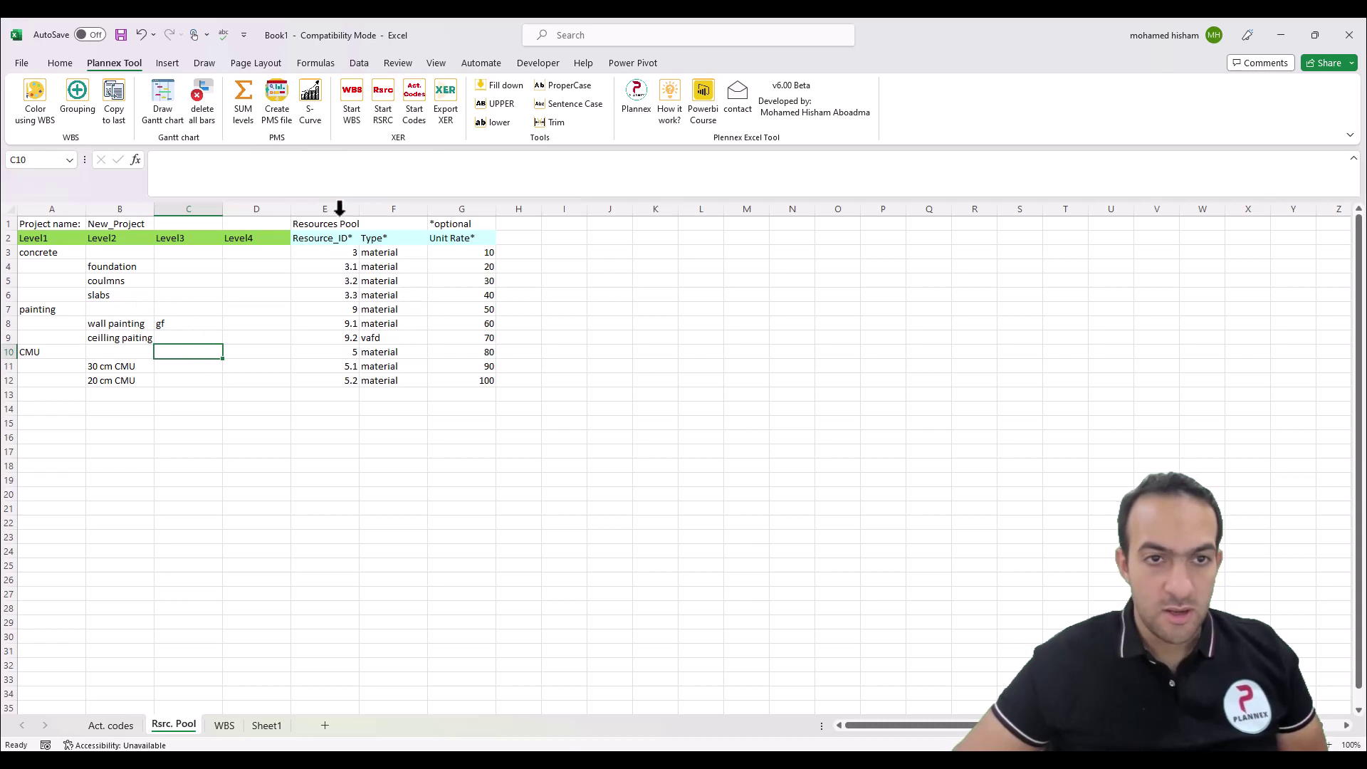
pyautogui.click(455, 103)
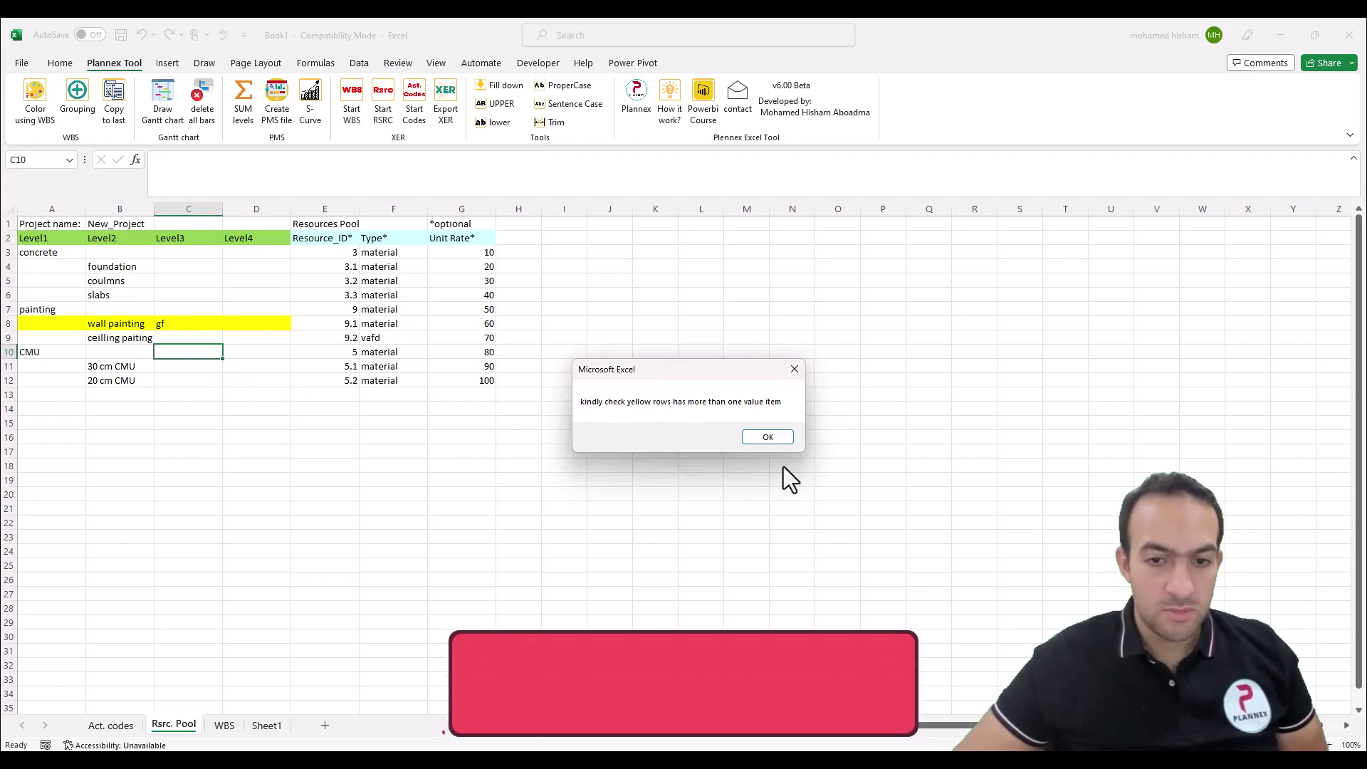
pyautogui.click(768, 437)
# Clear the extra Level3 value from the wall painting row
pyautogui.click(189, 322)
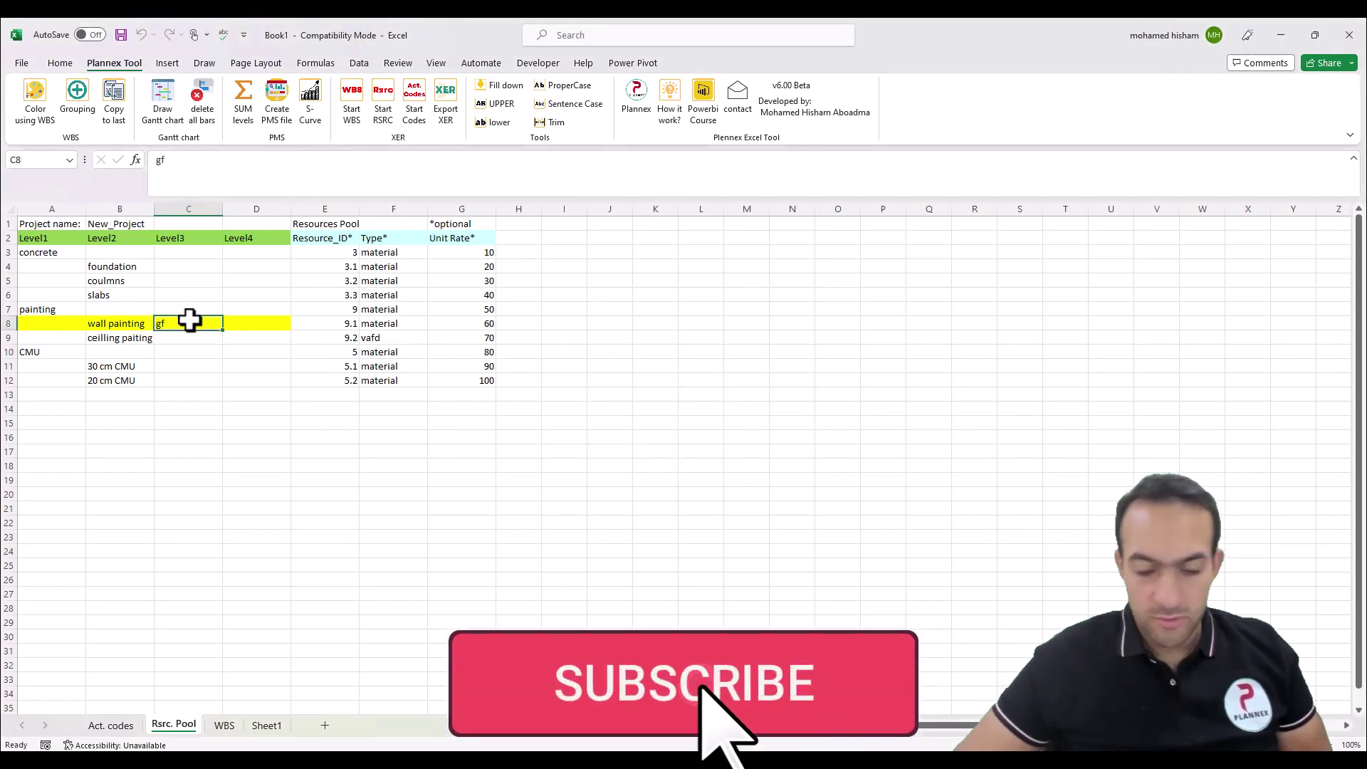
pyautogui.press('Delete')
pyautogui.click(198, 361)
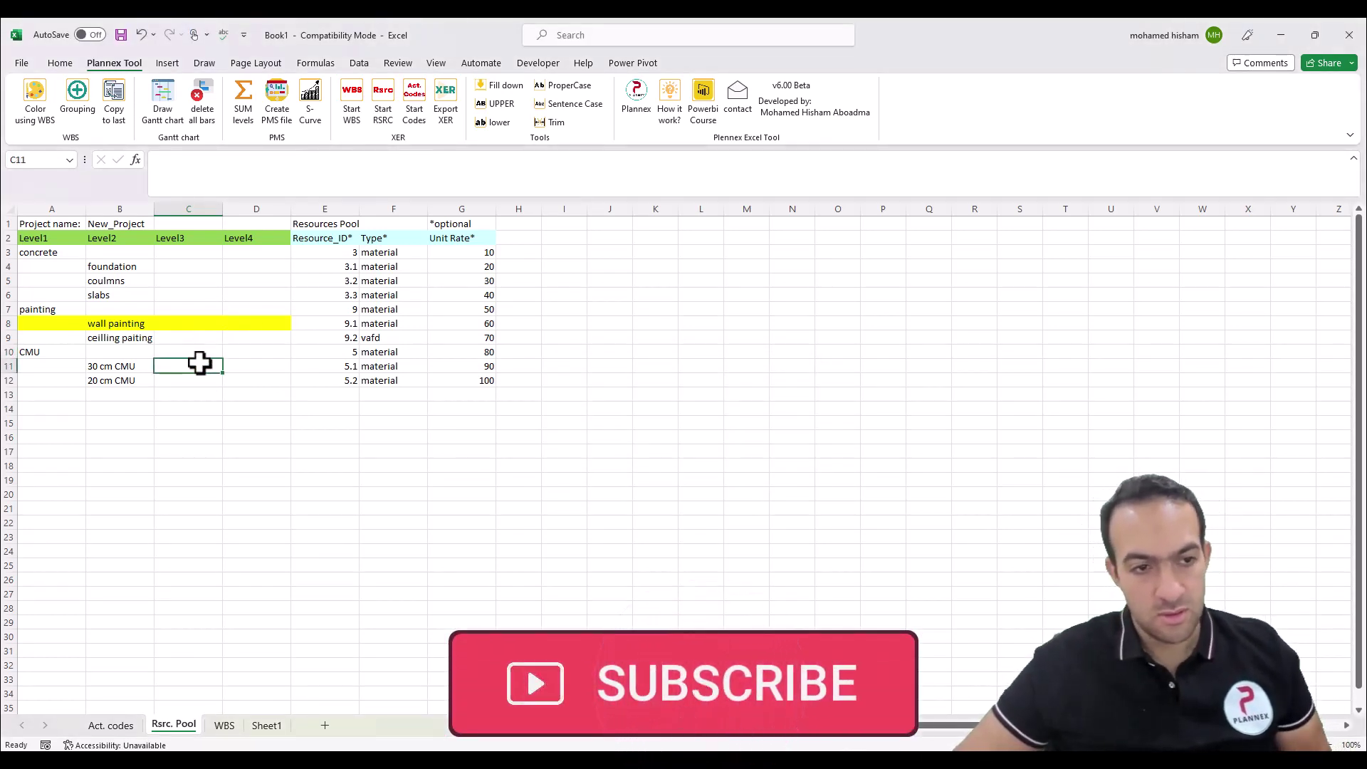
pyautogui.click(204, 319)
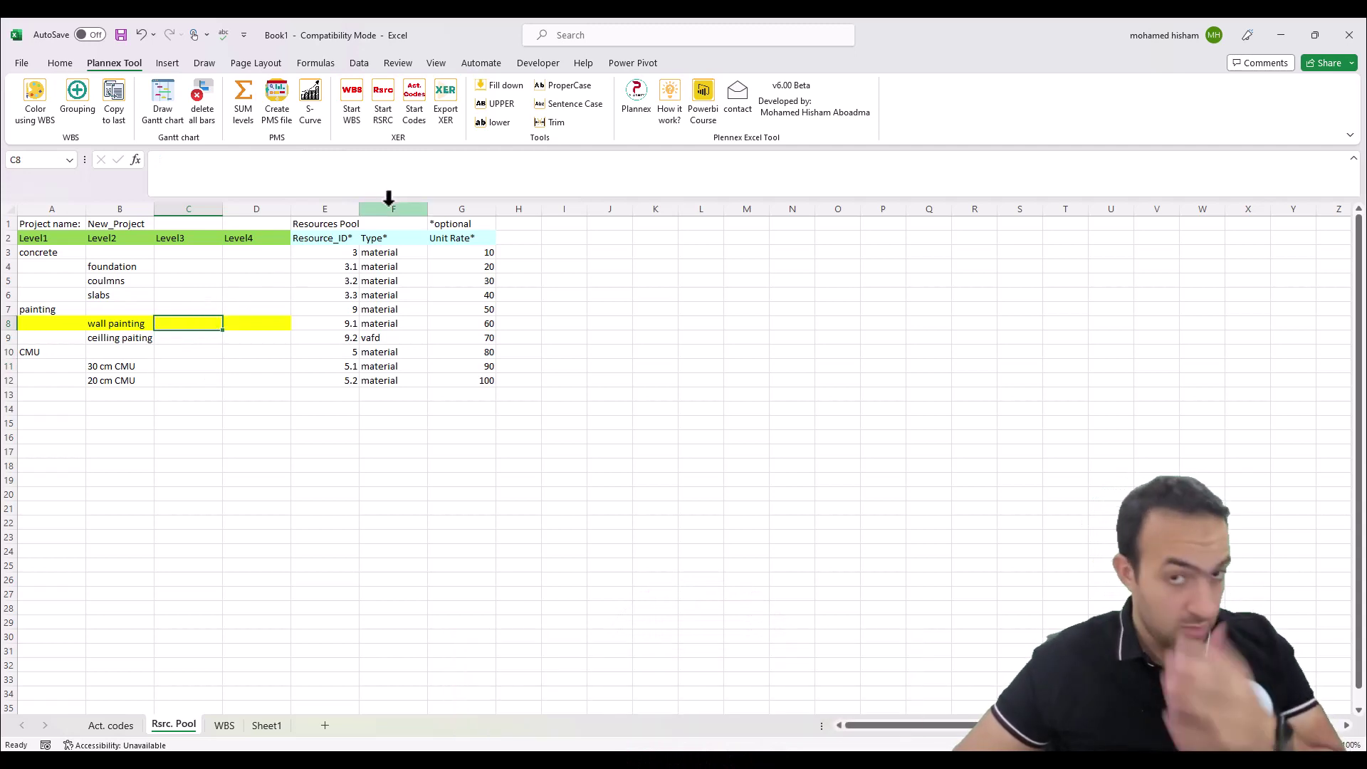
# Export the resource pool as an XER file named rsr to the Documents folder
pyautogui.click(446, 104)
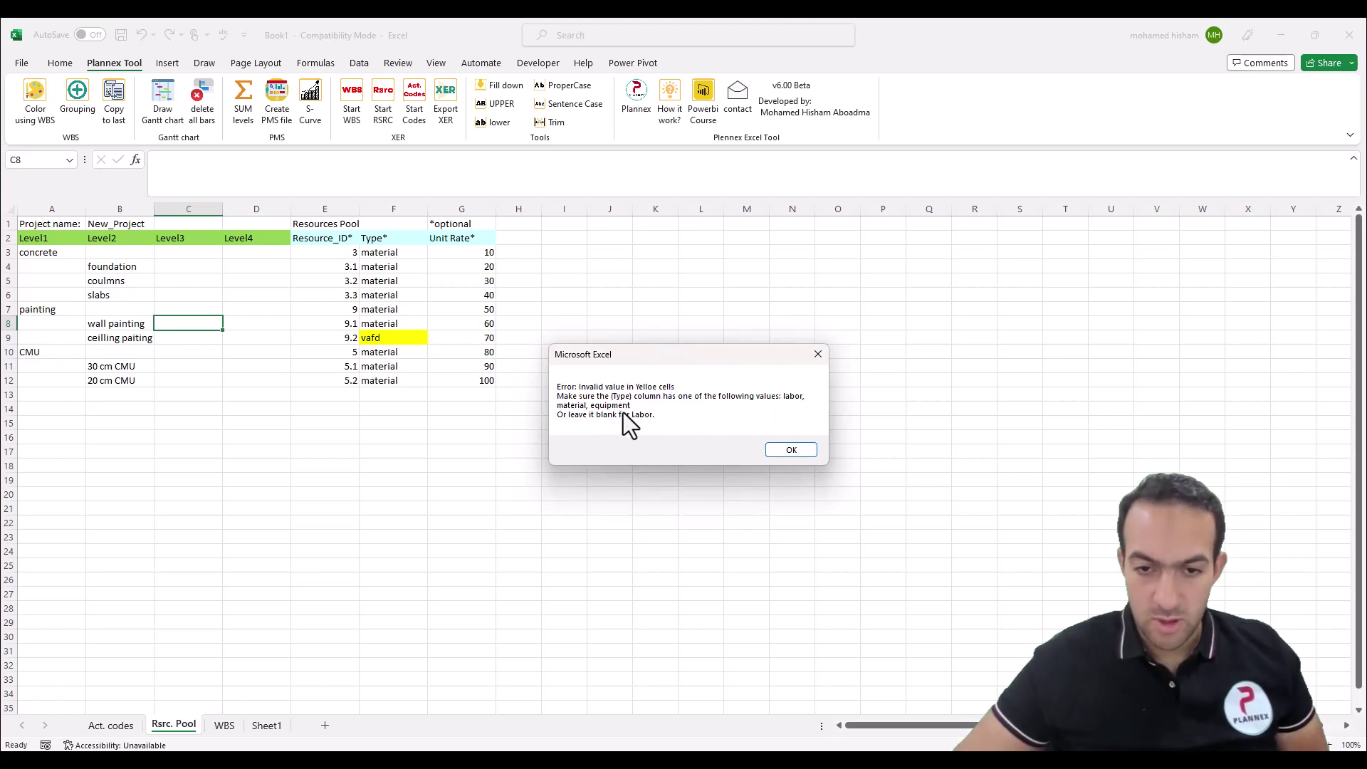
pyautogui.click(791, 450)
pyautogui.scroll(-10, 425, 262)
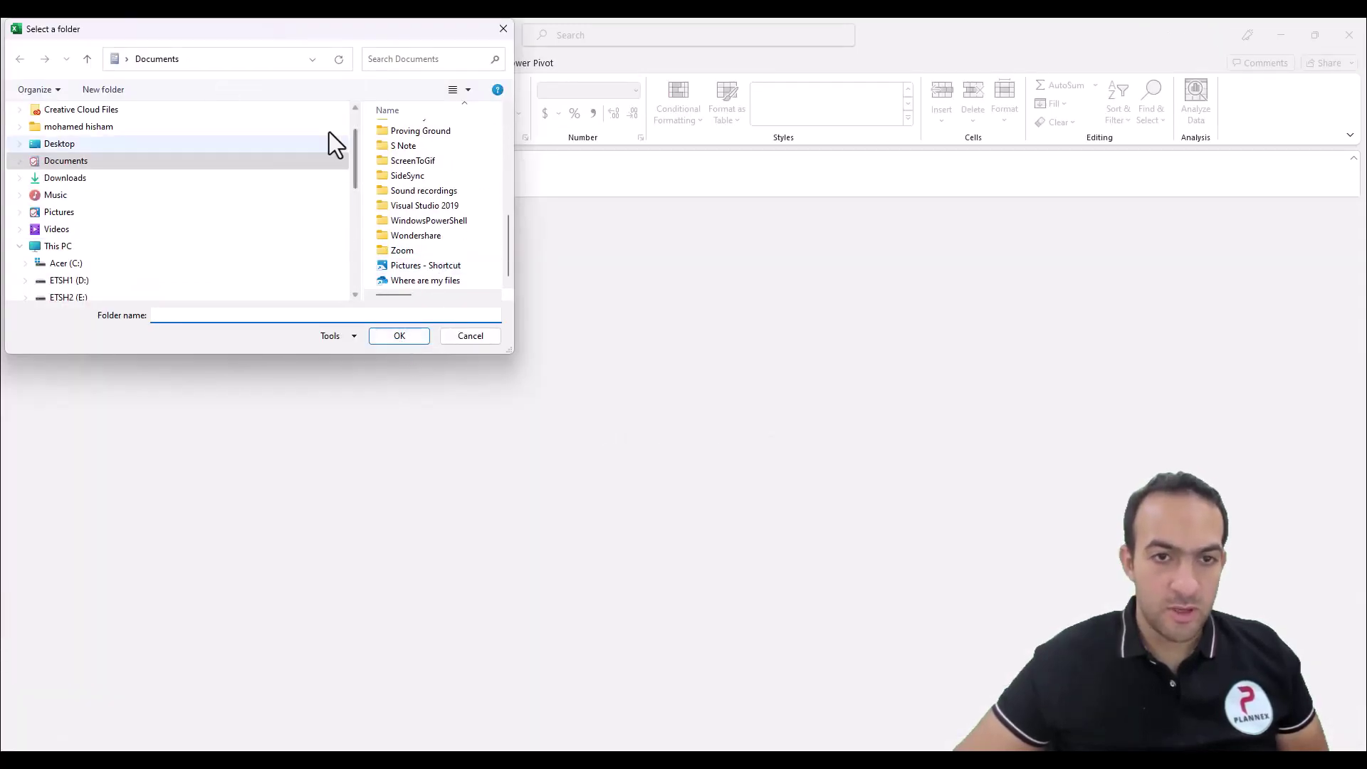
pyautogui.click(408, 339)
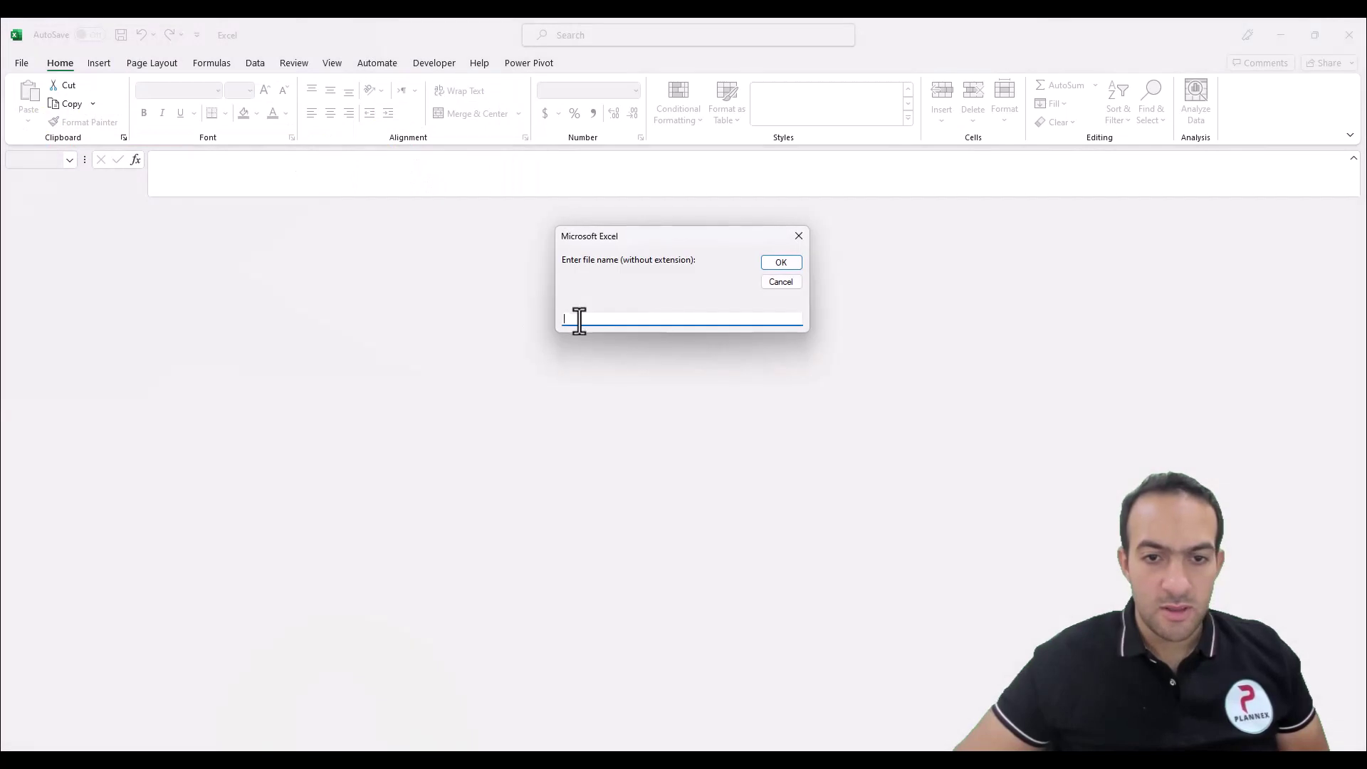
pyautogui.write('rsr')
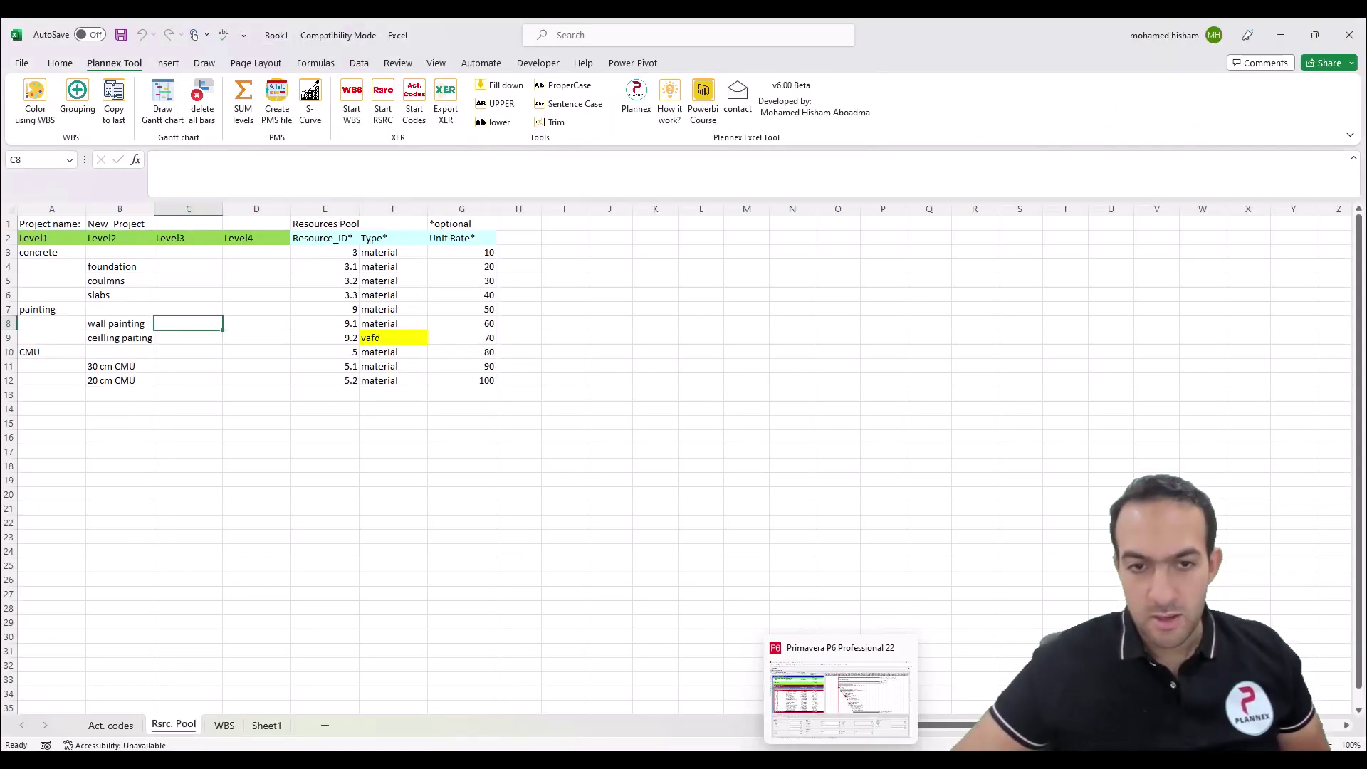
# Switch to Primavera P6 Professional and show the projects list
pyautogui.click(840, 697)
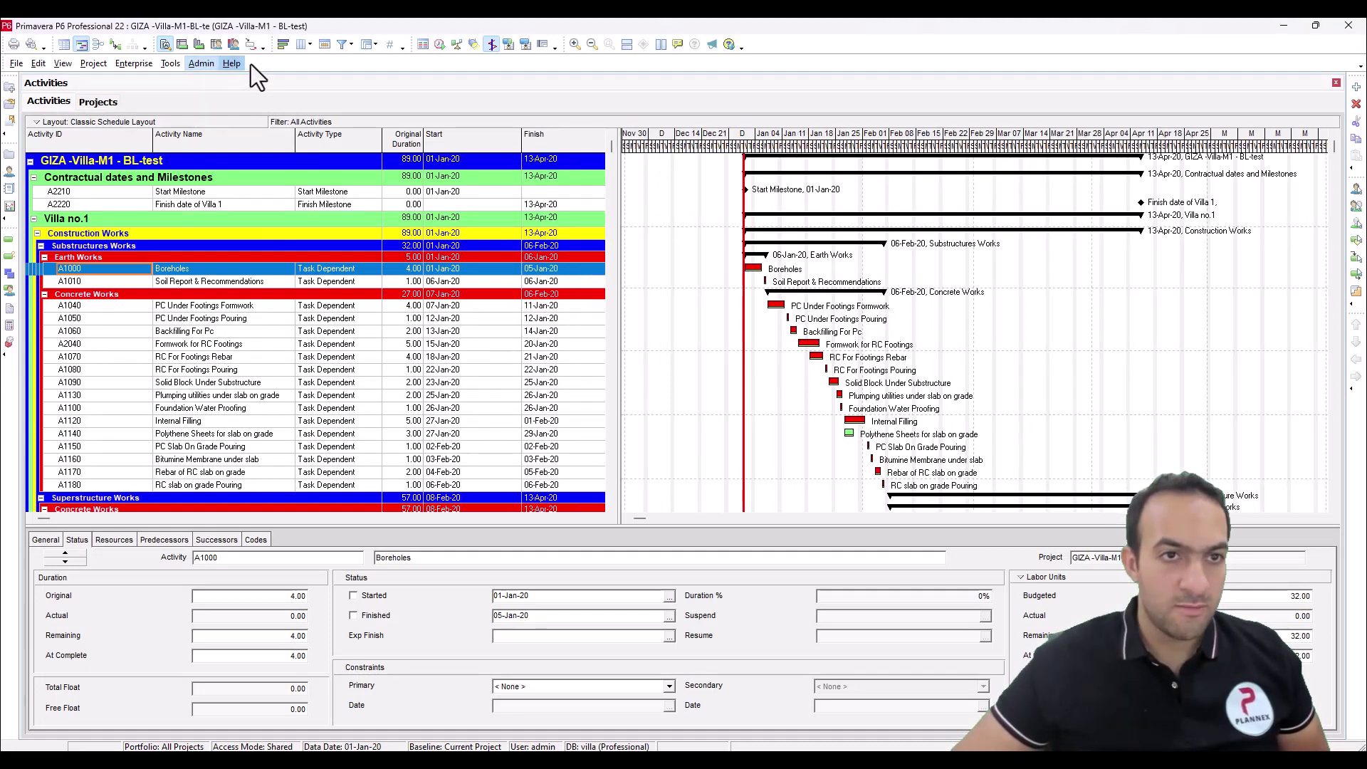
pyautogui.click(134, 64)
pyautogui.click(98, 102)
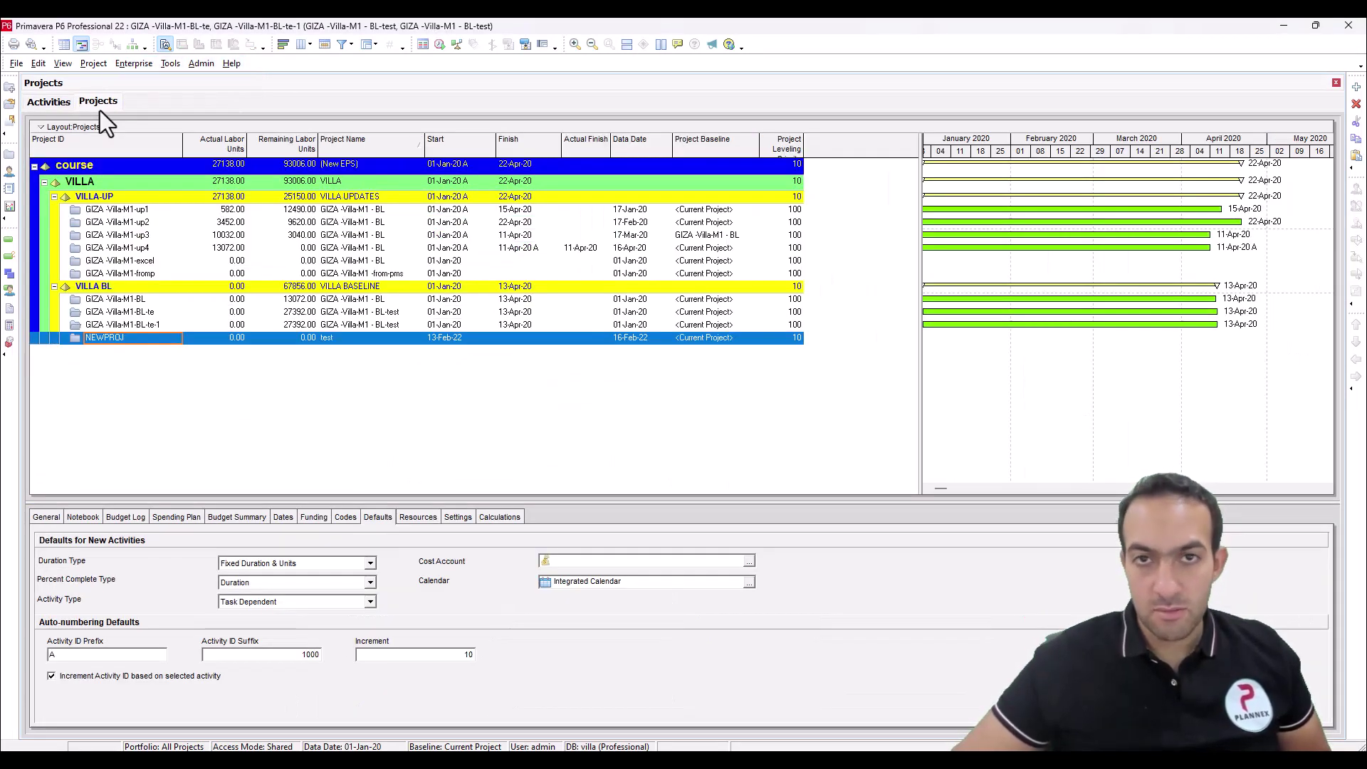
# Import the exported resource pool file rsrc.xer from Documents in Primavera PM XER format, creating a new project under the VILLA BL EPS node
pyautogui.click(16, 64)
pyautogui.click(41, 118)
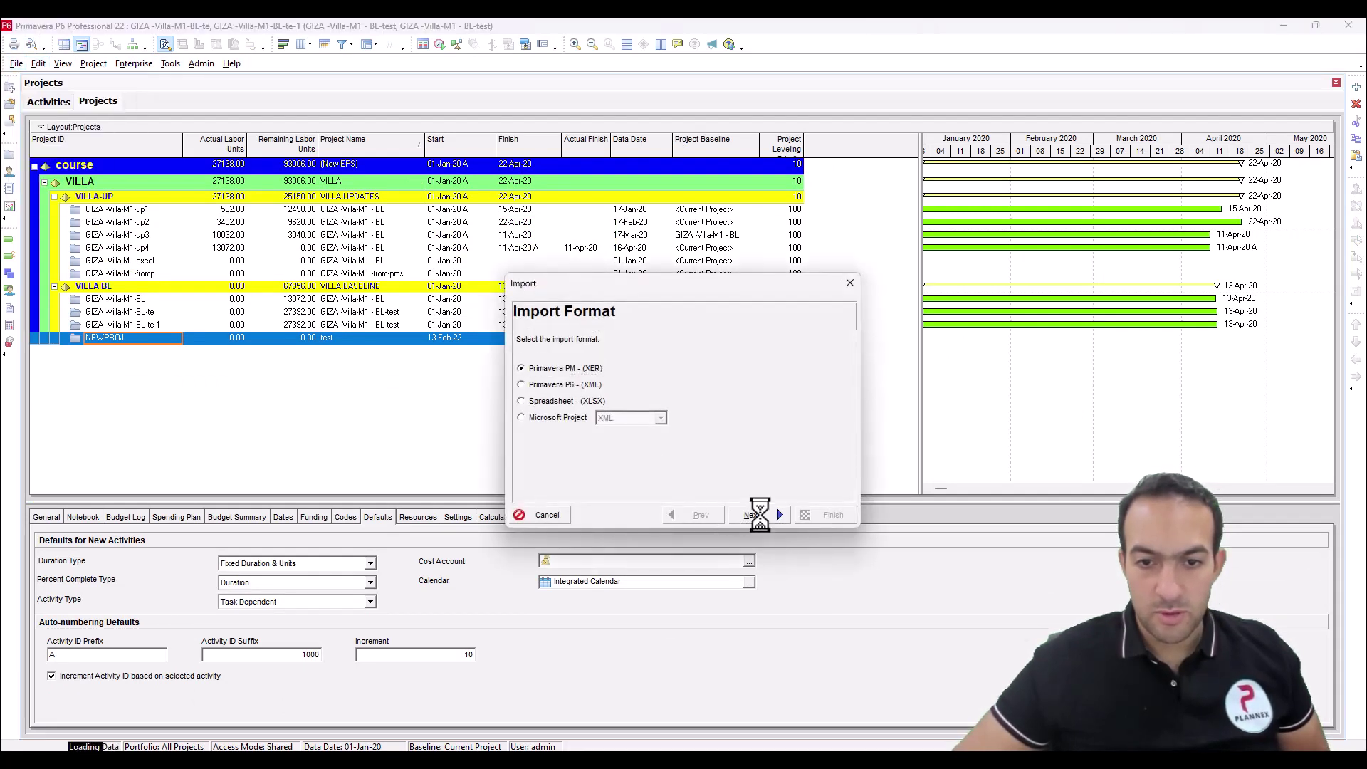
pyautogui.click(759, 518)
pyautogui.click(769, 515)
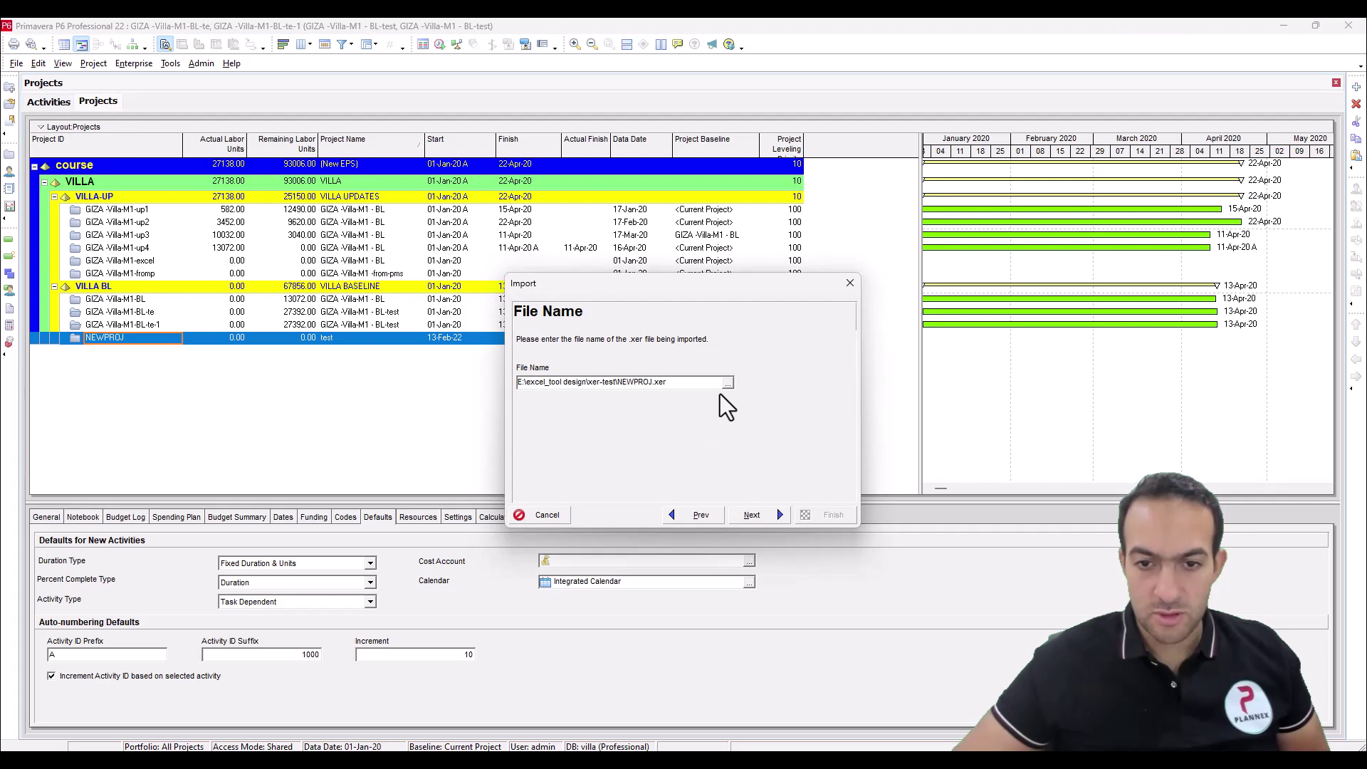
pyautogui.press('Return')
pyautogui.click(763, 427)
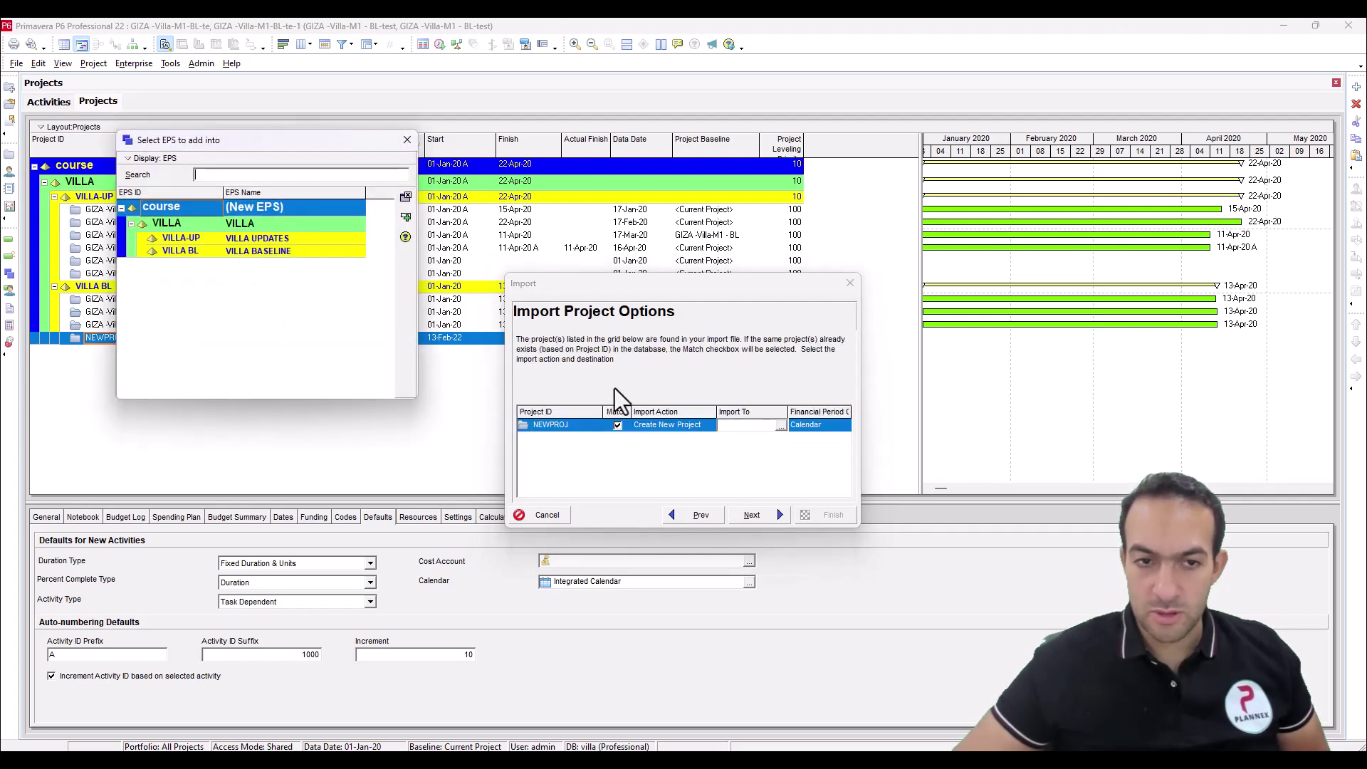
pyautogui.press('Return')
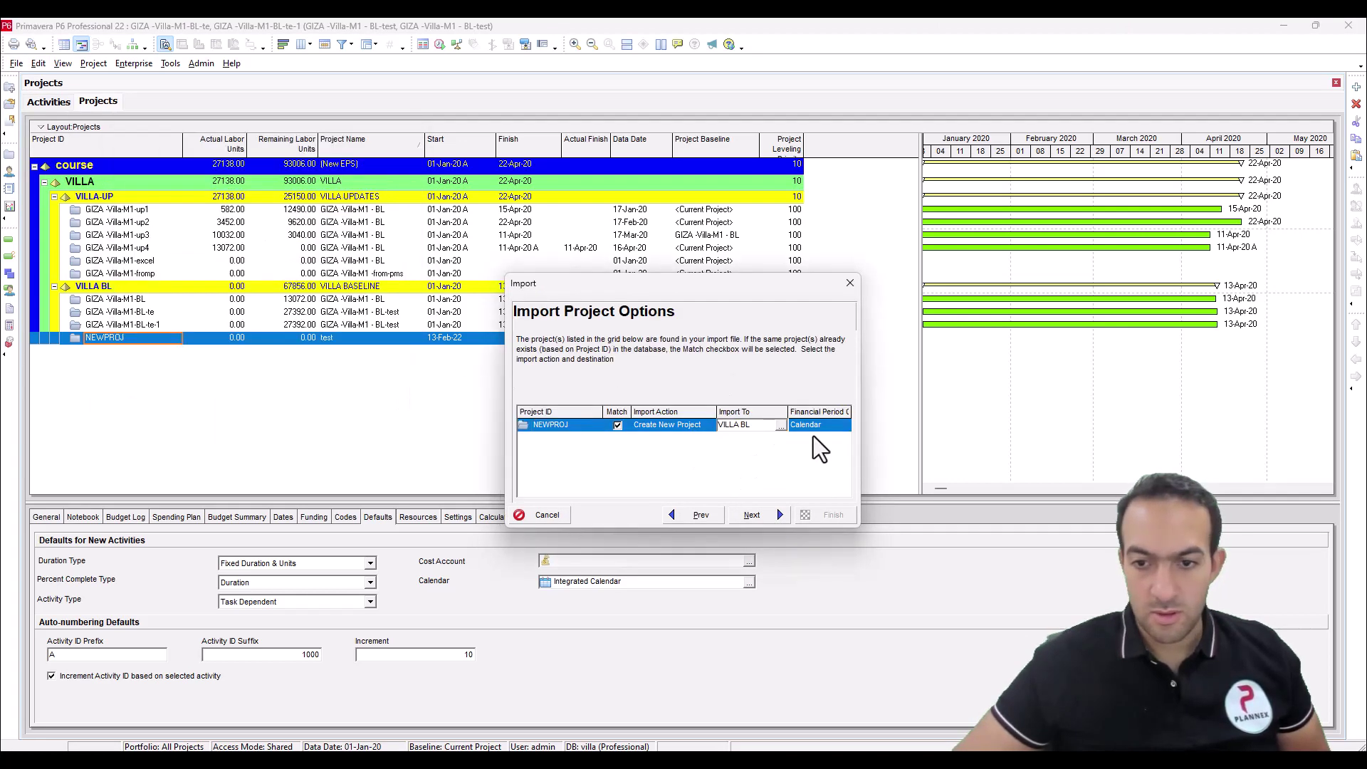
pyautogui.click(775, 511)
pyautogui.click(756, 514)
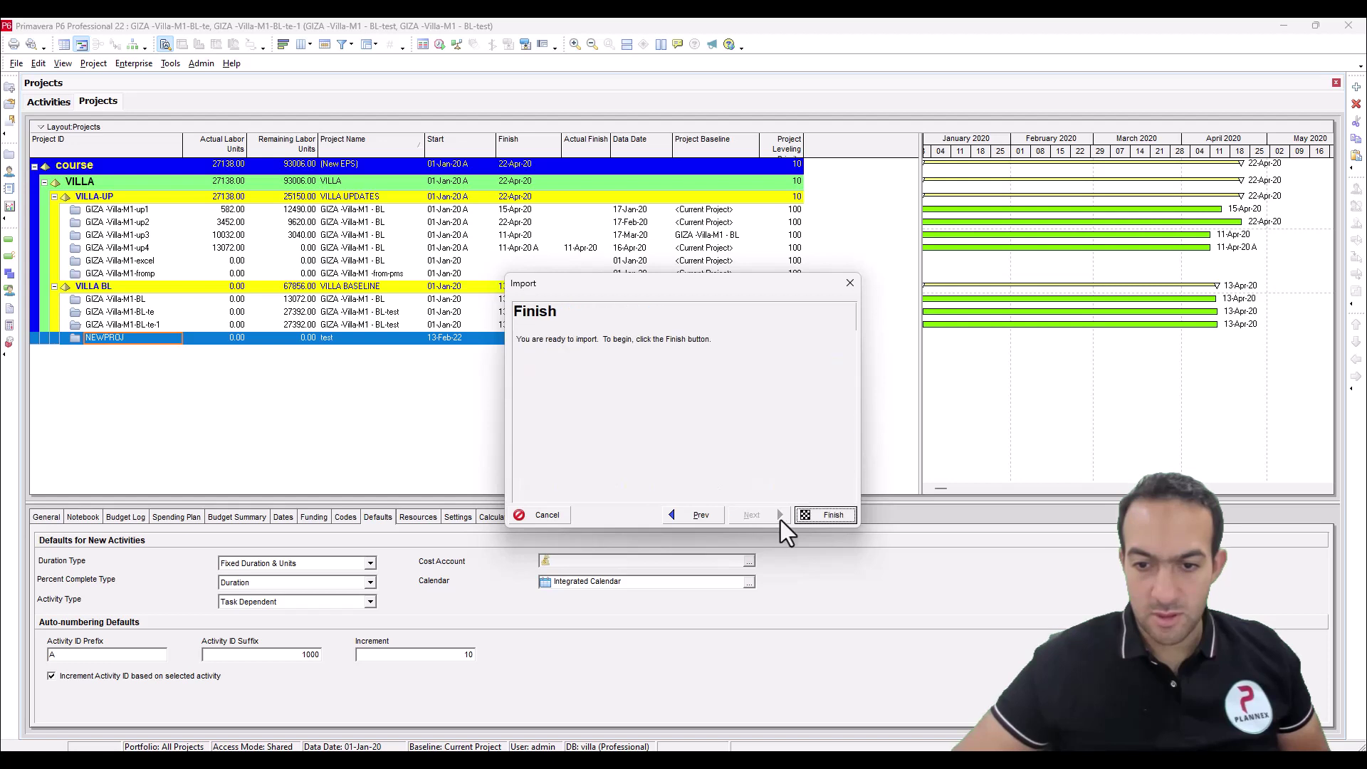
pyautogui.click(824, 517)
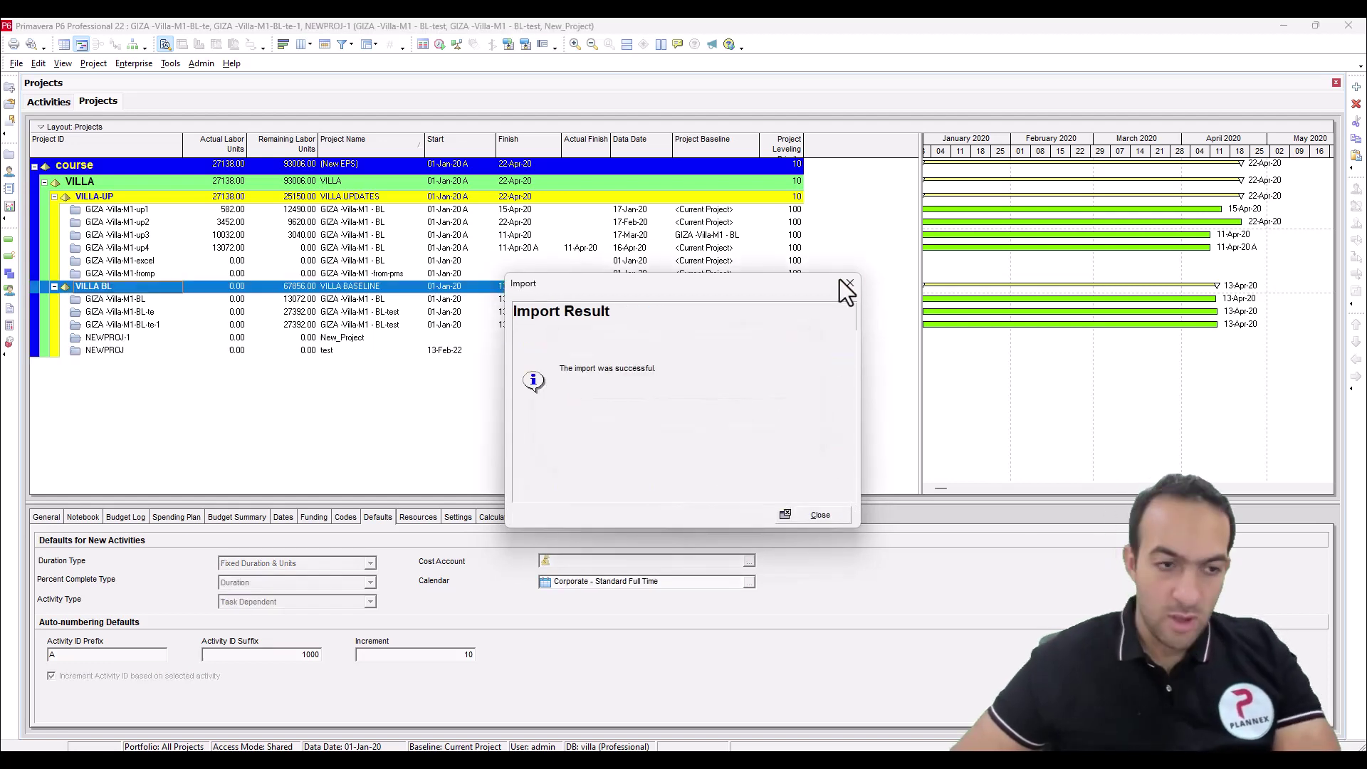
pyautogui.click(779, 514)
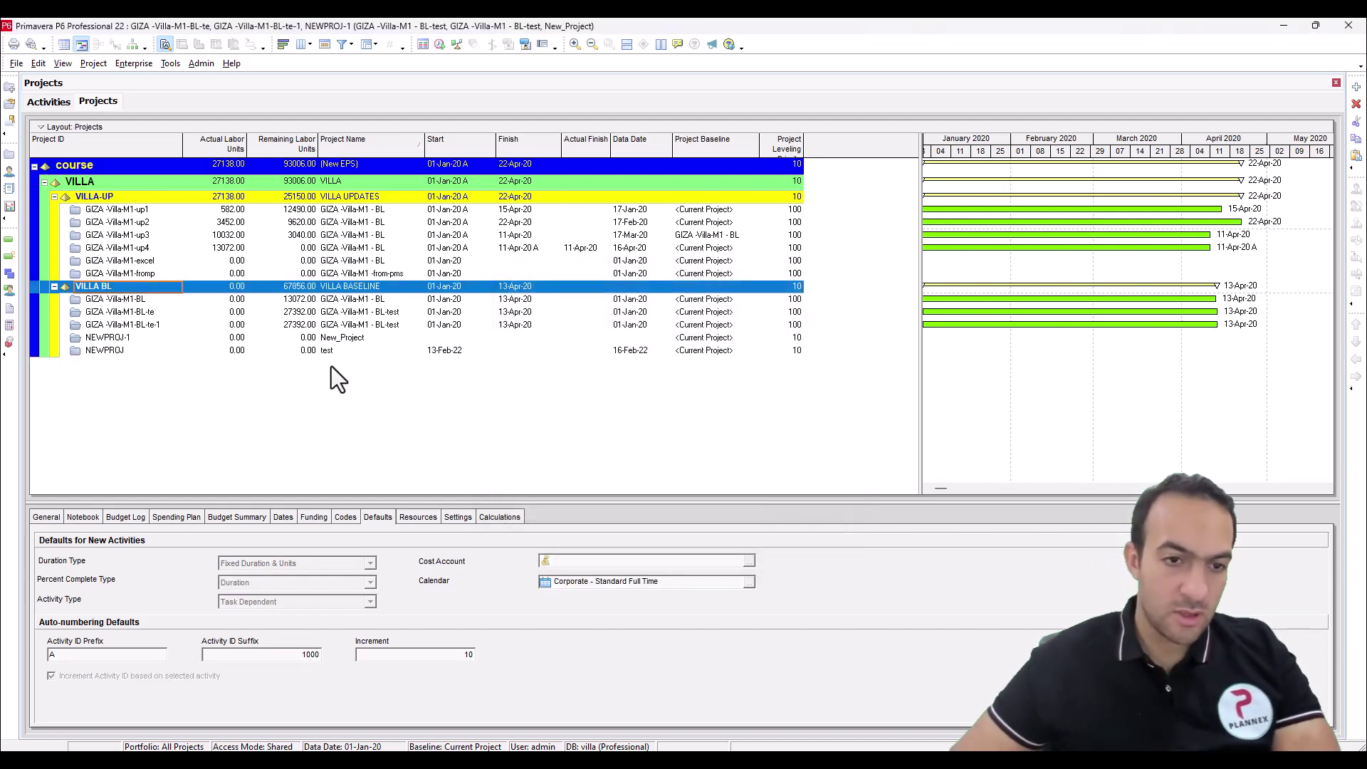
# Open the imported project NEWPROJ-1 from the projects list
pyautogui.click(321, 354)
pyautogui.rightClick(321, 353)
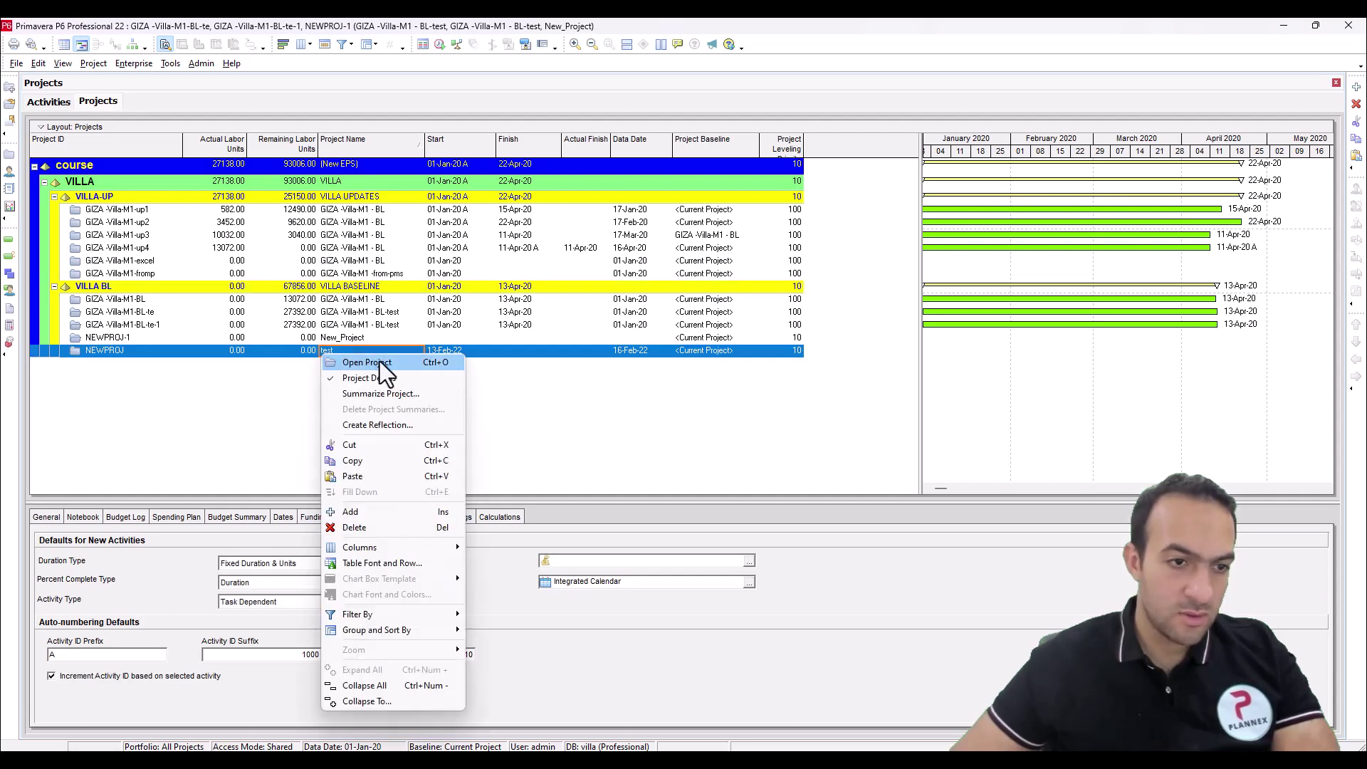
pyautogui.click(365, 336)
pyautogui.rightClick(364, 337)
pyautogui.click(413, 346)
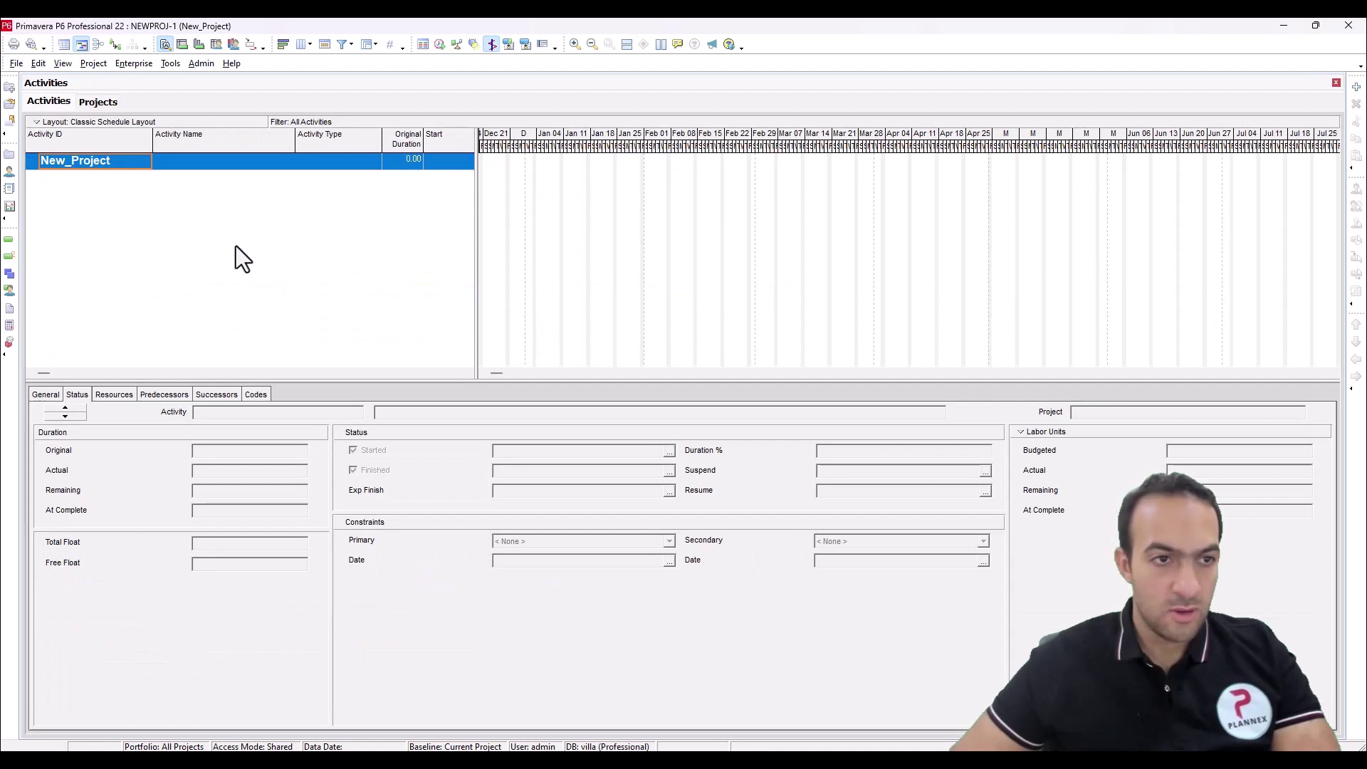
# Show the enterprise resources and filter the list by All Resources
pyautogui.click(102, 64)
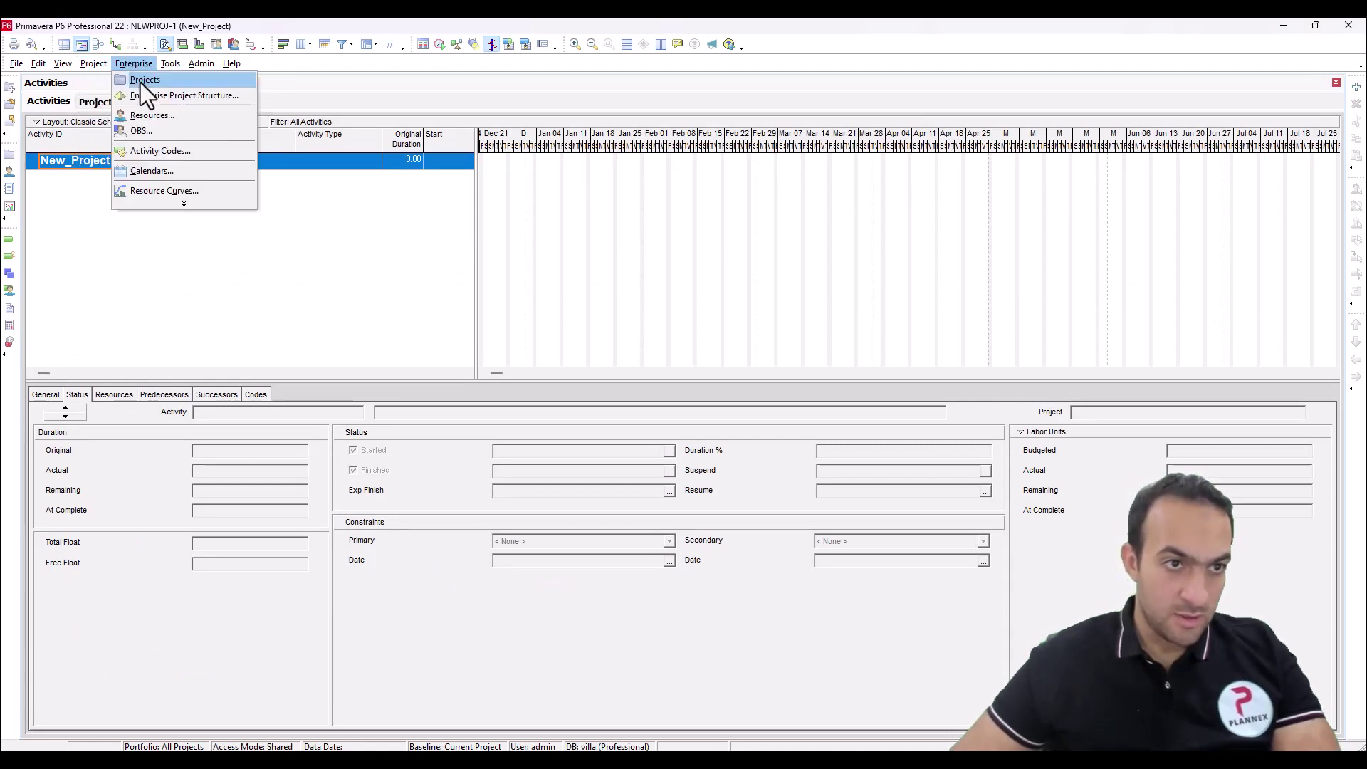
pyautogui.click(144, 117)
pyautogui.click(85, 127)
pyautogui.moveTo(126, 280)
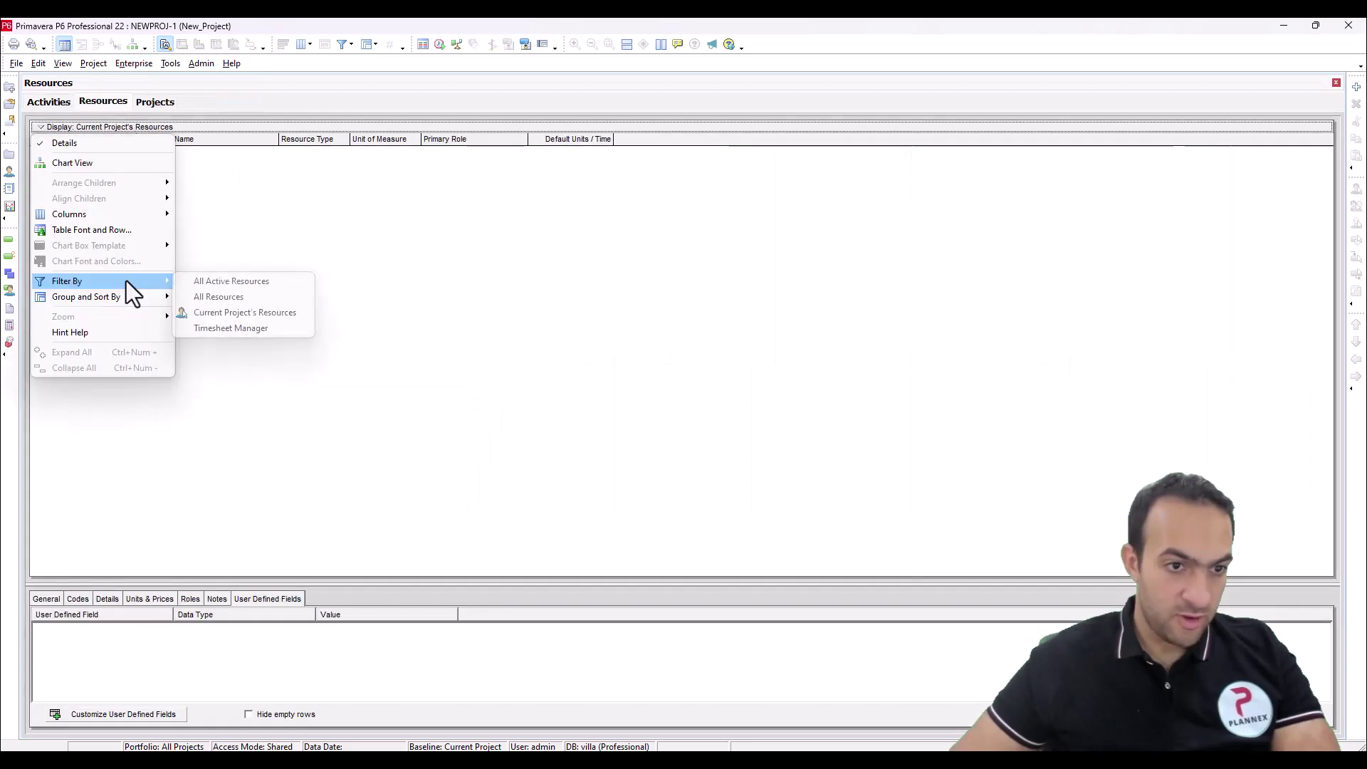
pyautogui.click(262, 296)
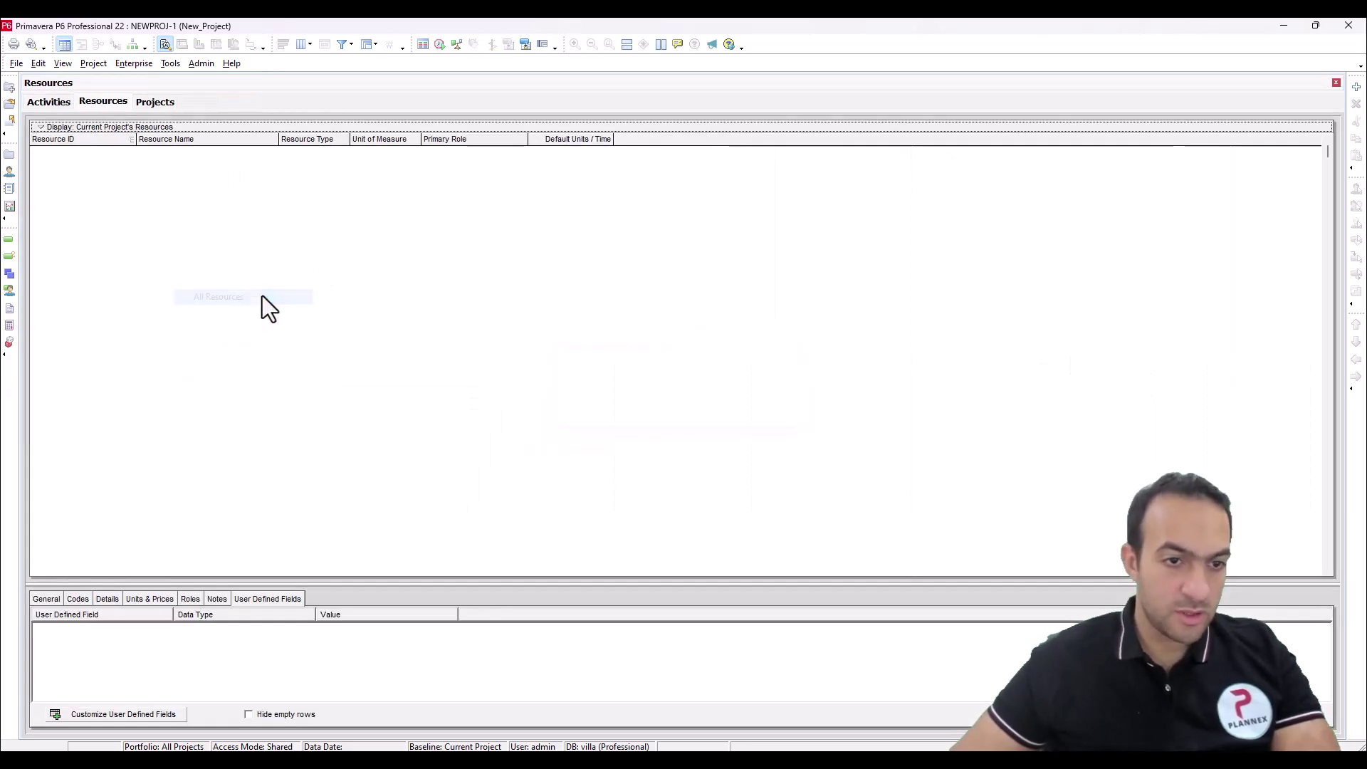
# Examine the concrete resource and its foundation, columns and slabs entries in the resource list
pyautogui.click(207, 270)
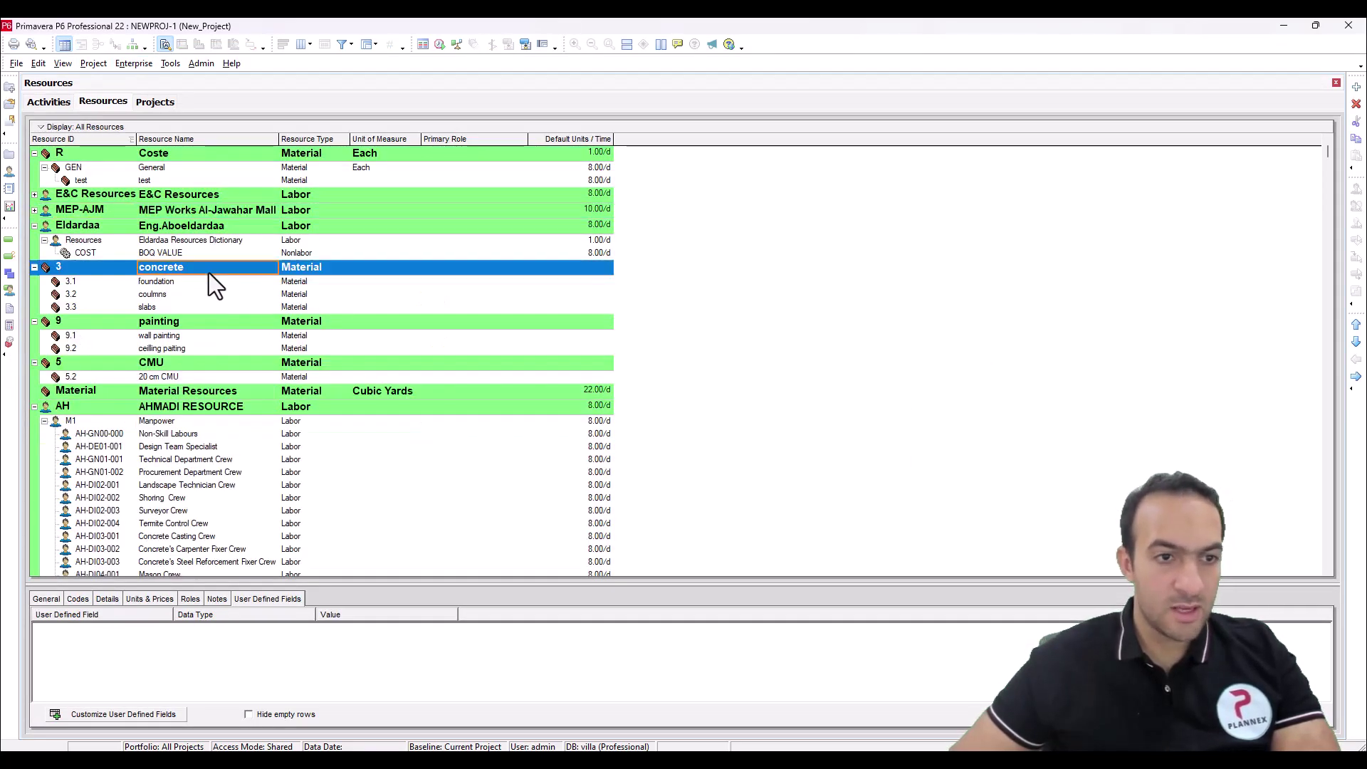
pyautogui.press('Down')
pyautogui.press('Right')
pyautogui.press('Down')
pyautogui.press('Down')
pyautogui.press('Up')
pyautogui.press('Up')
# Open the project GIZA -Villa-M1-BL-te-1 from the projects list
pyautogui.click(156, 104)
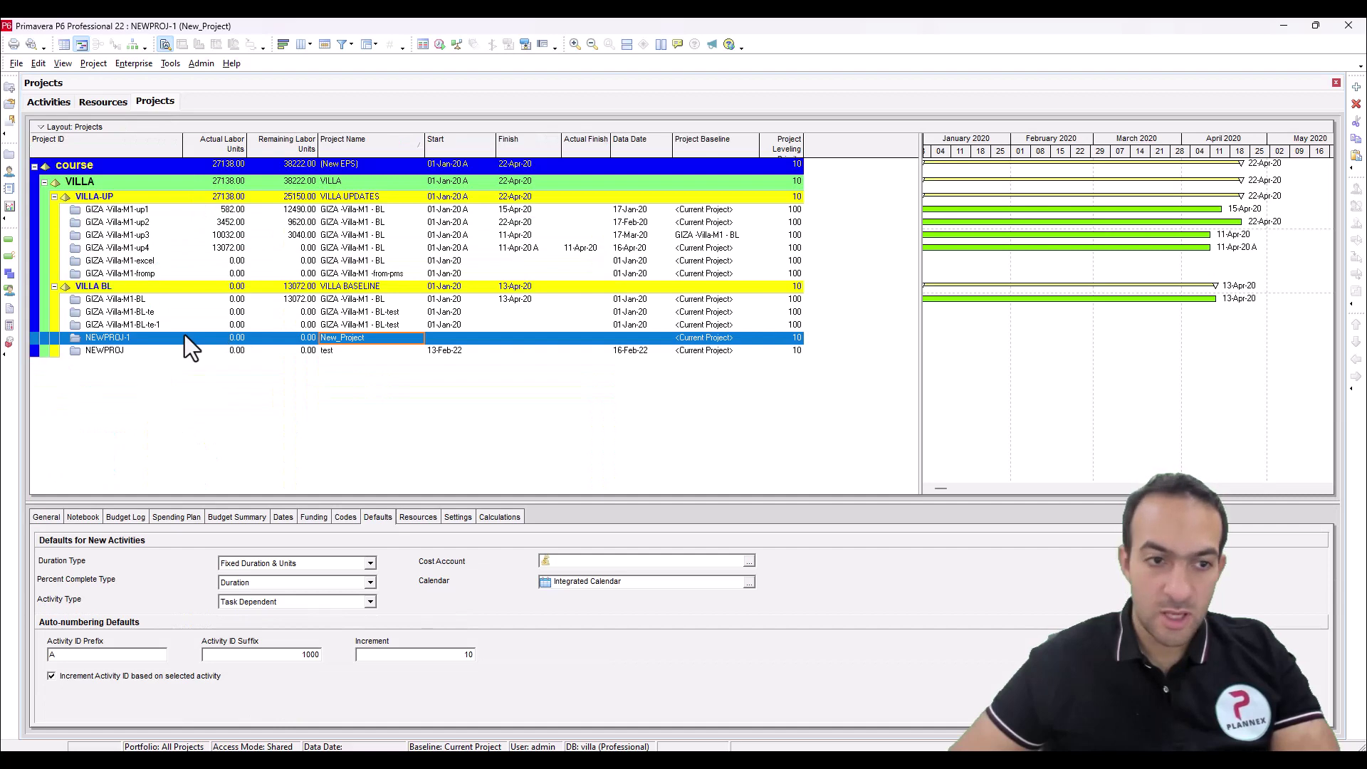
pyautogui.click(168, 326)
pyautogui.rightClick(169, 326)
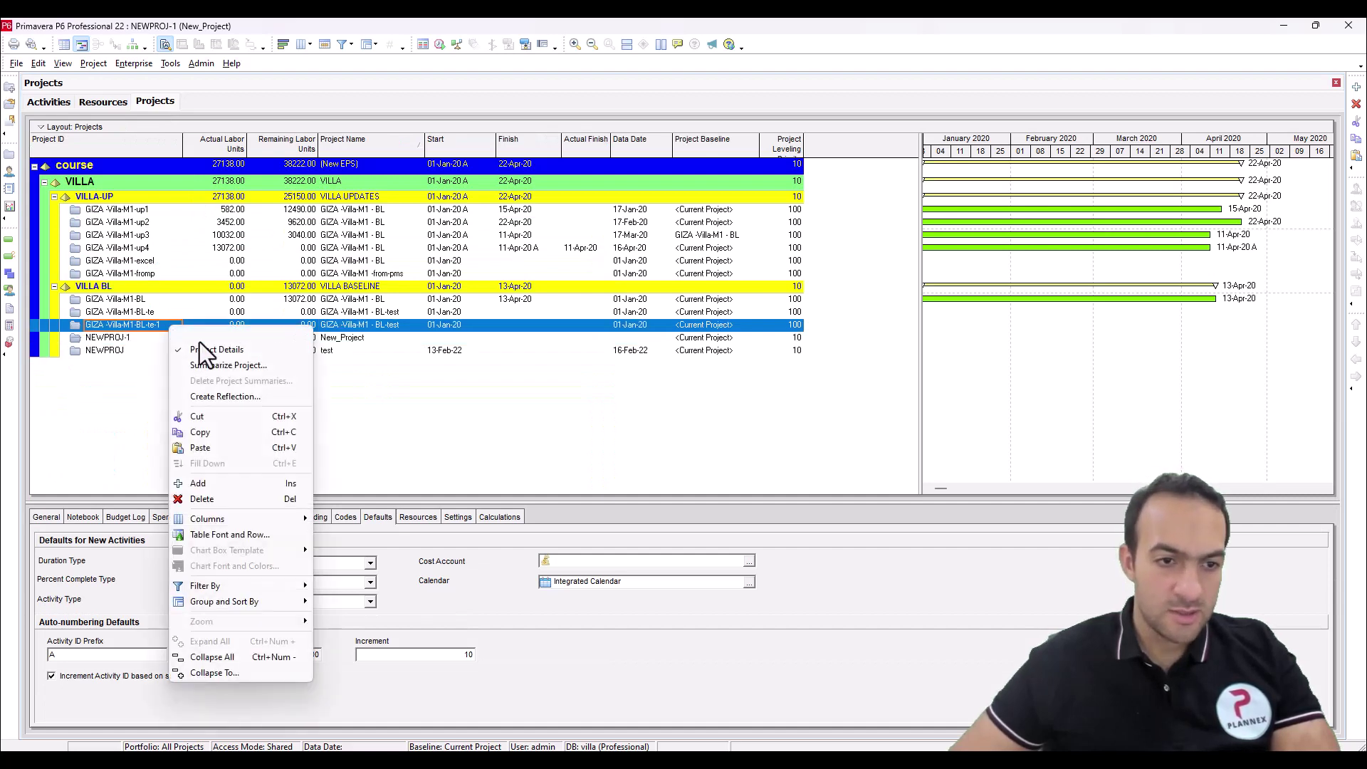
pyautogui.click(199, 338)
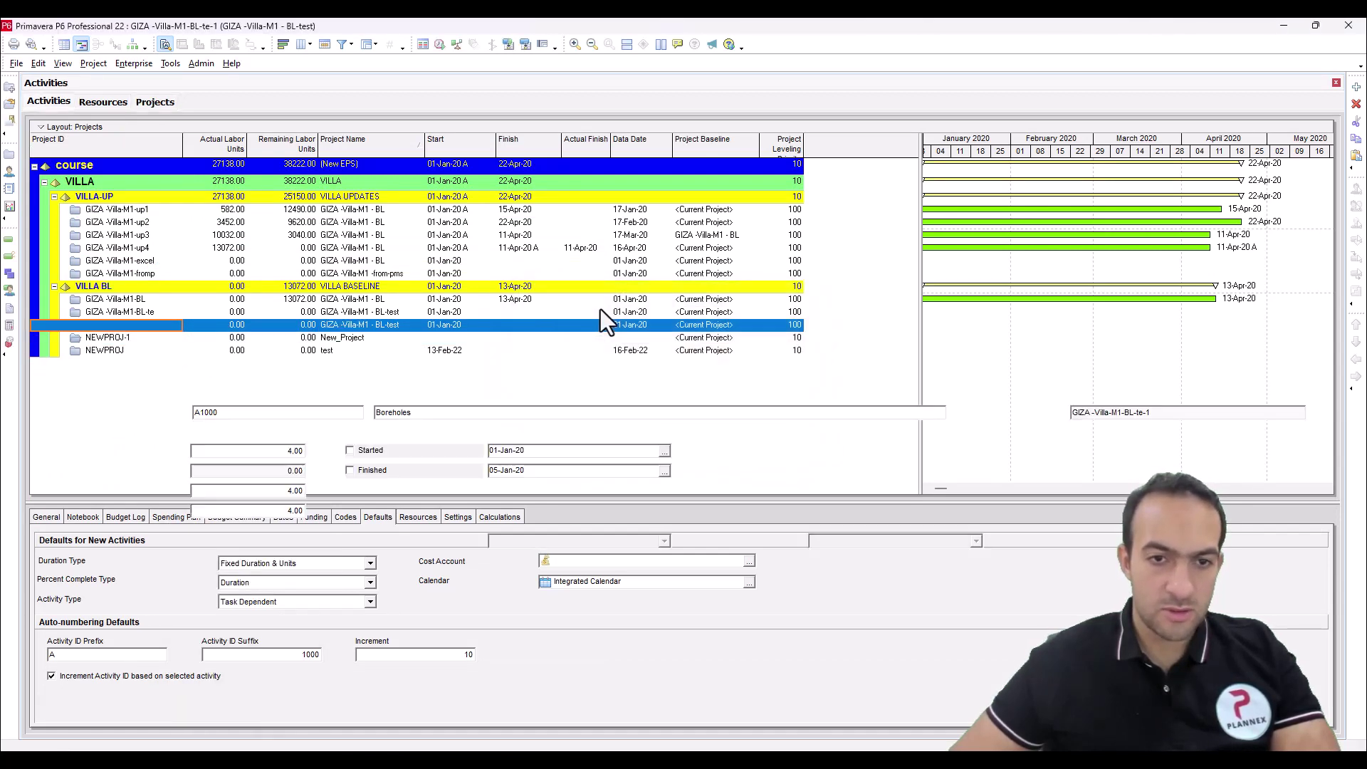
# Start an XER import of rsrc.xer from Documents and open the import action choices for NEWPROJ
pyautogui.click(16, 63)
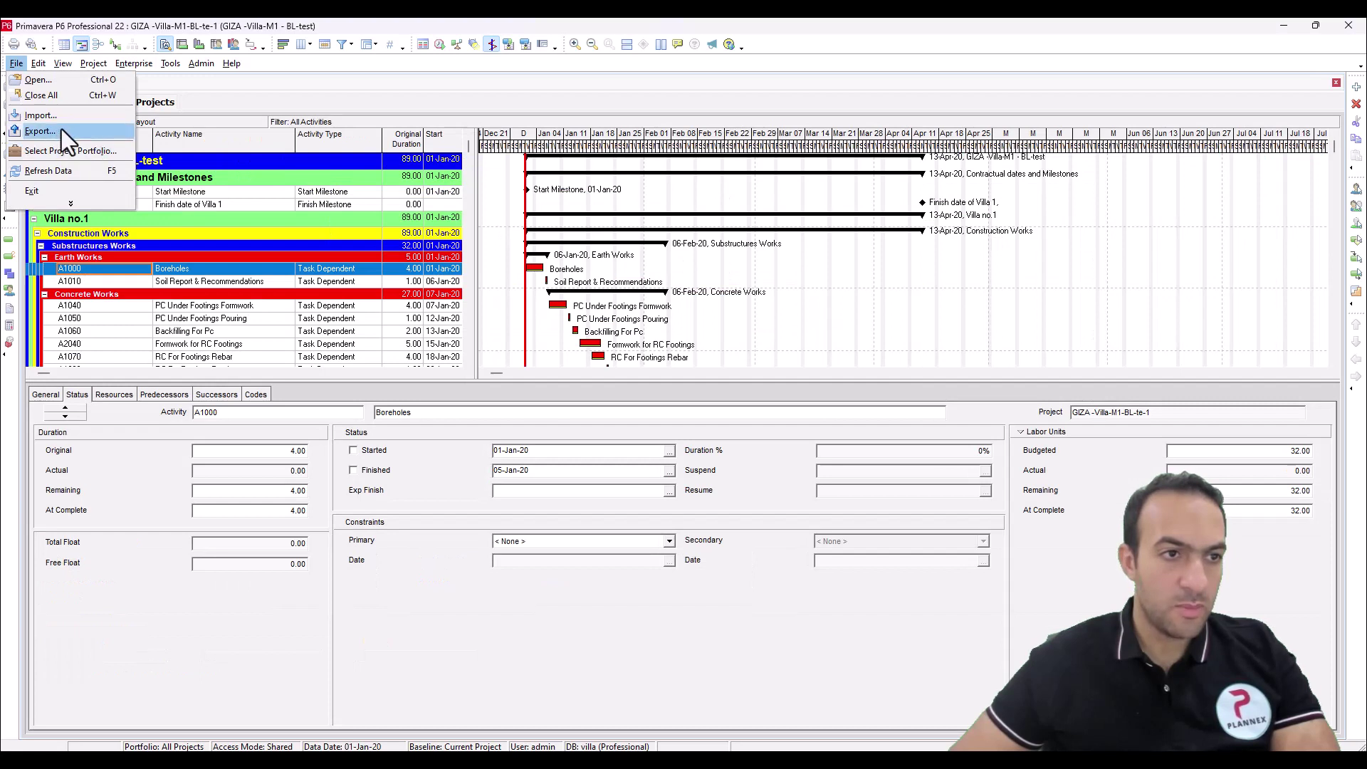
pyautogui.click(44, 116)
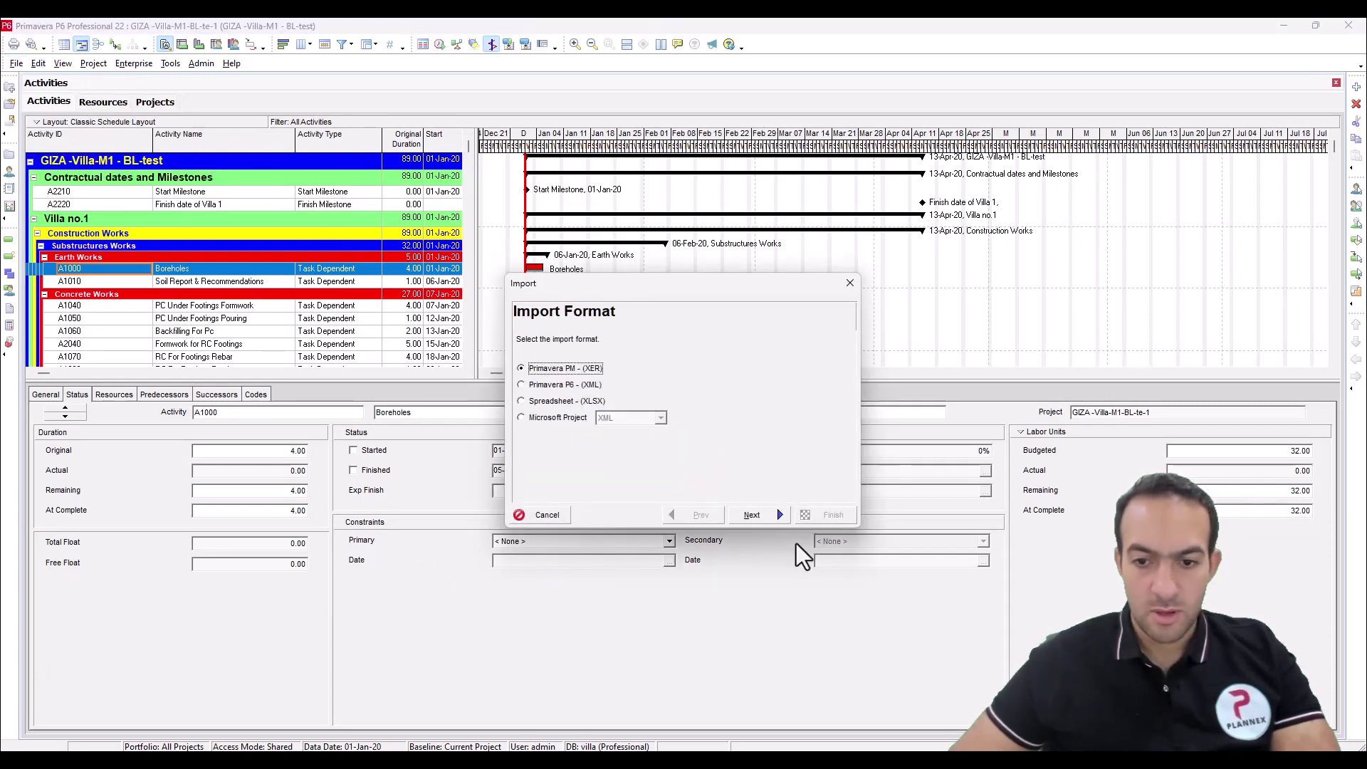
pyautogui.click(779, 518)
pyautogui.click(776, 534)
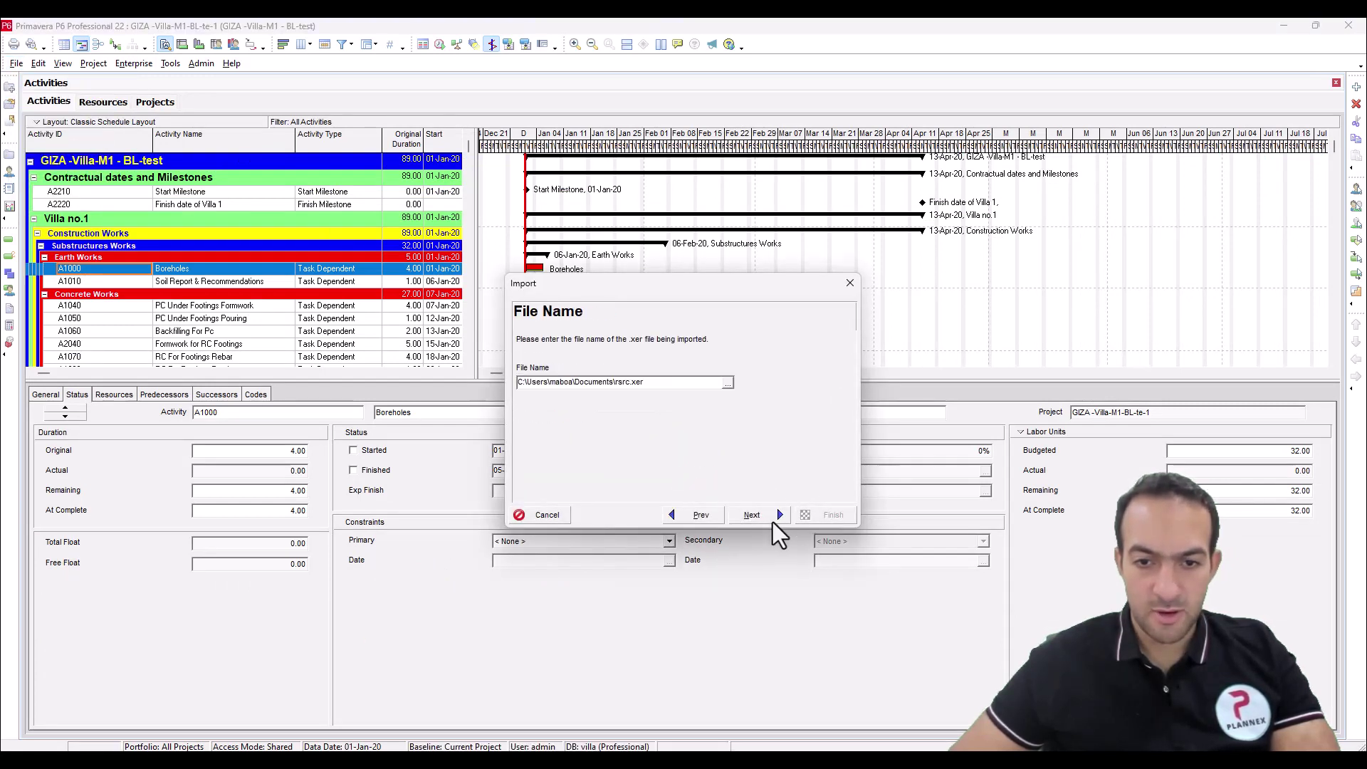
pyautogui.click(759, 512)
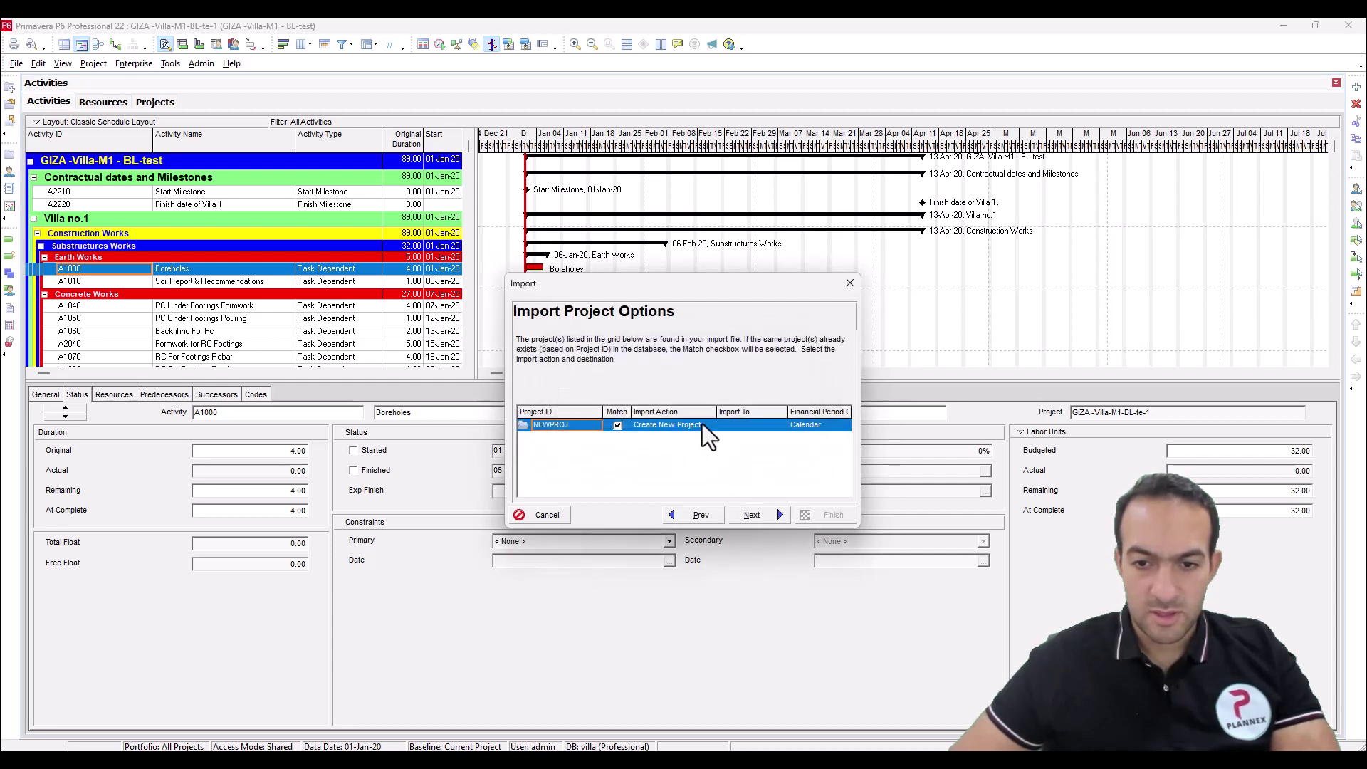
pyautogui.click(703, 425)
pyautogui.click(701, 429)
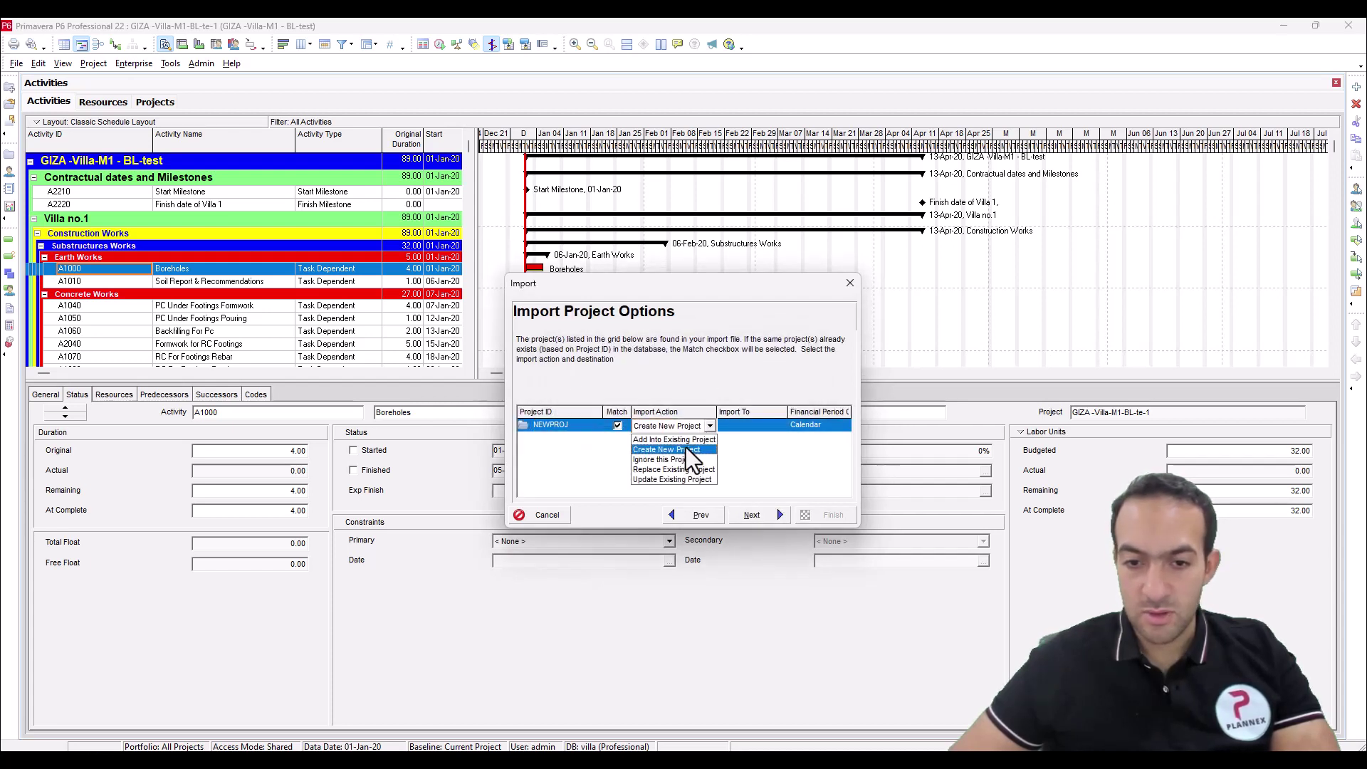
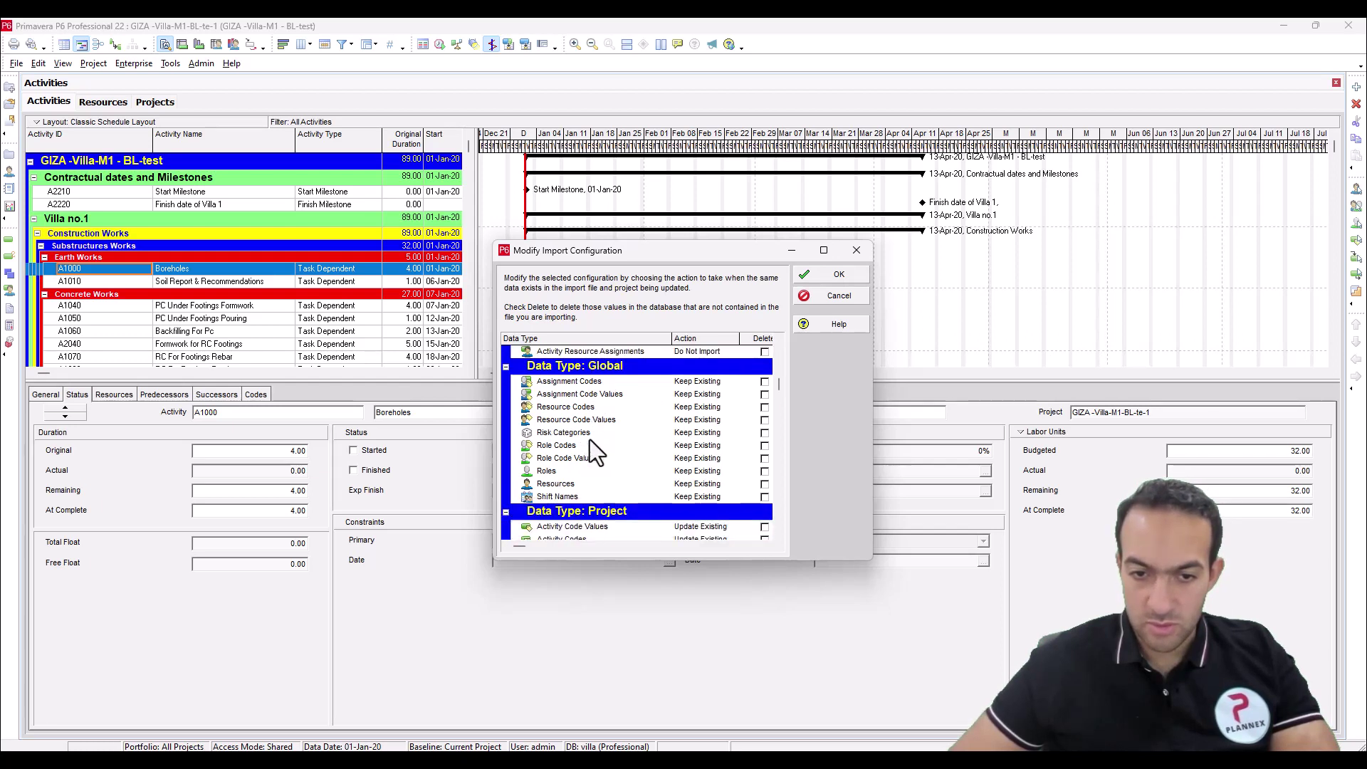
# Set the global data types Assignment Codes and Assignment Code Values to Do Not Import in the import configuration
pyautogui.click(717, 381)
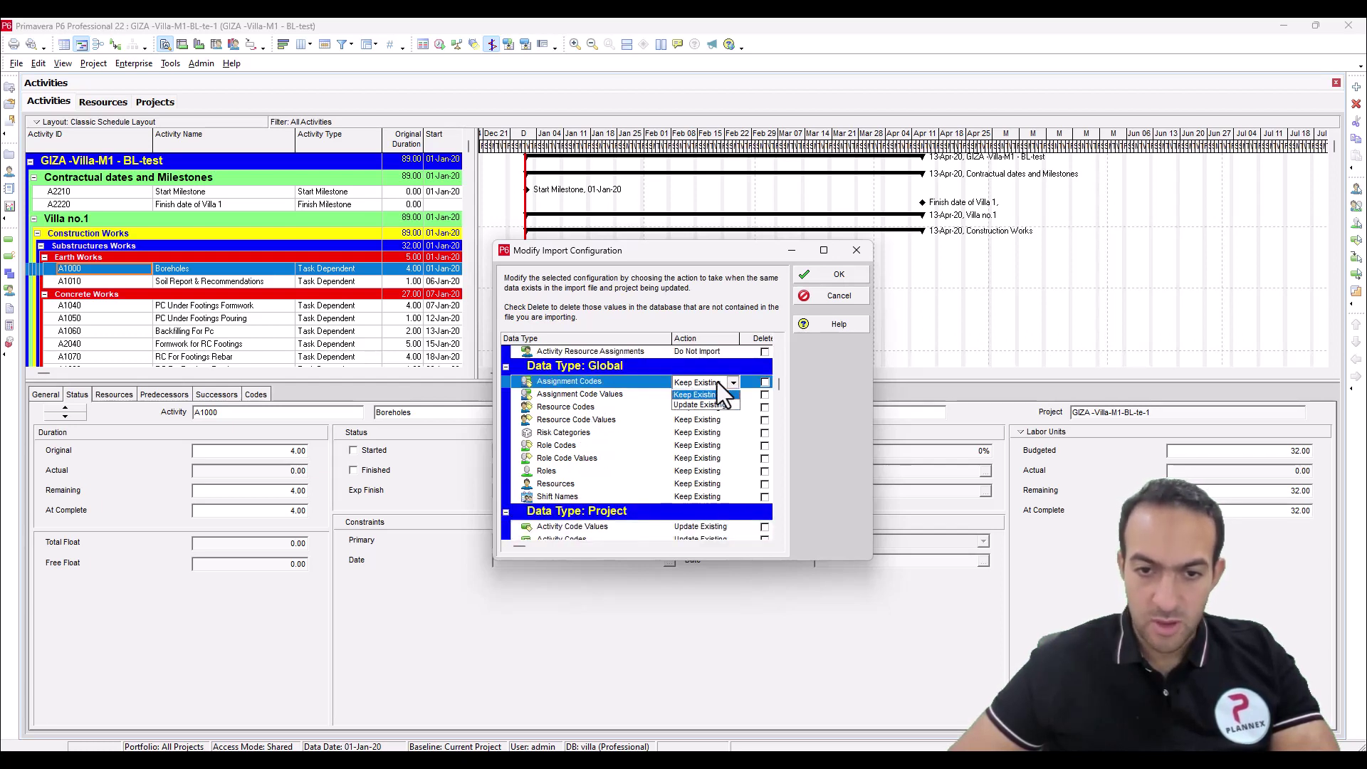
pyautogui.click(717, 381)
pyautogui.click(716, 397)
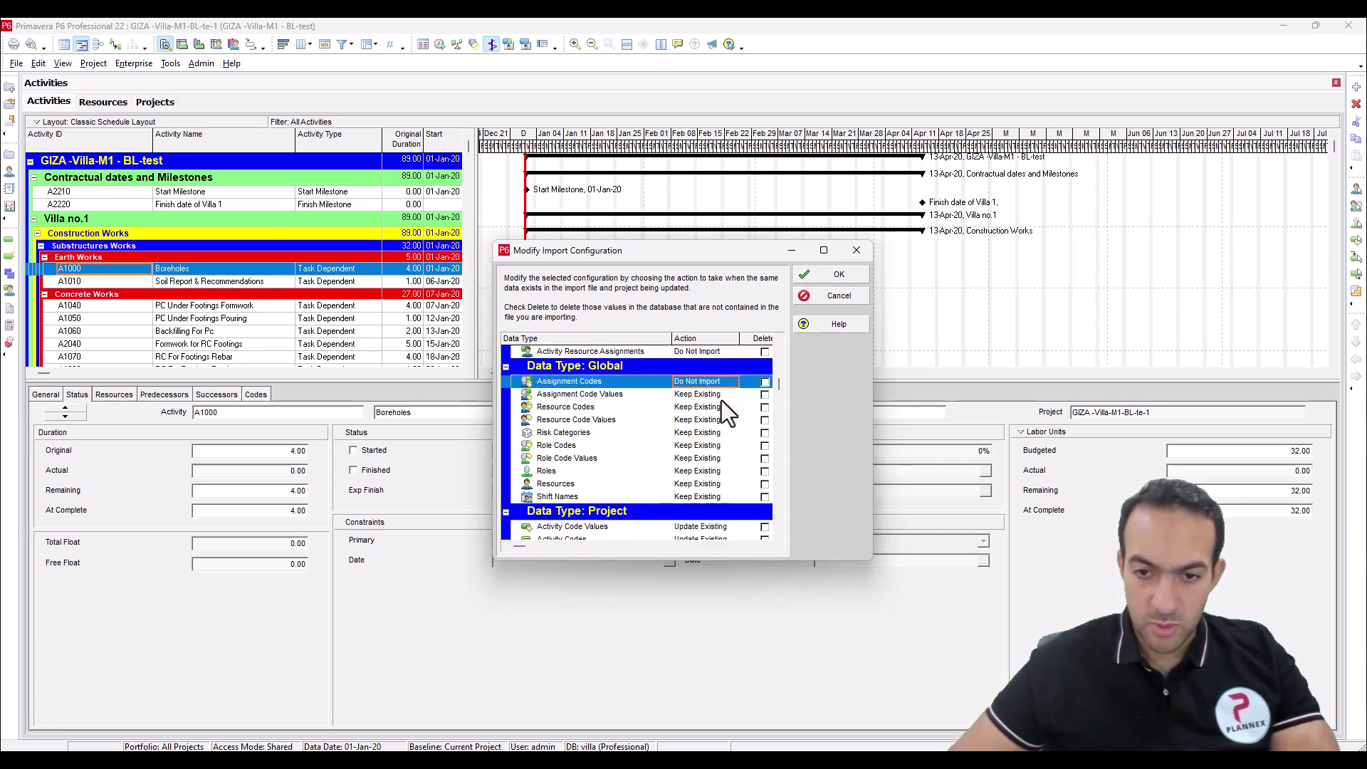
pyautogui.click(721, 401)
pyautogui.click(721, 401)
pyautogui.click(719, 409)
# Set Resource Codes and Resource Code Values to Do Not Import in the import configuration
pyautogui.click(720, 409)
pyautogui.click(711, 412)
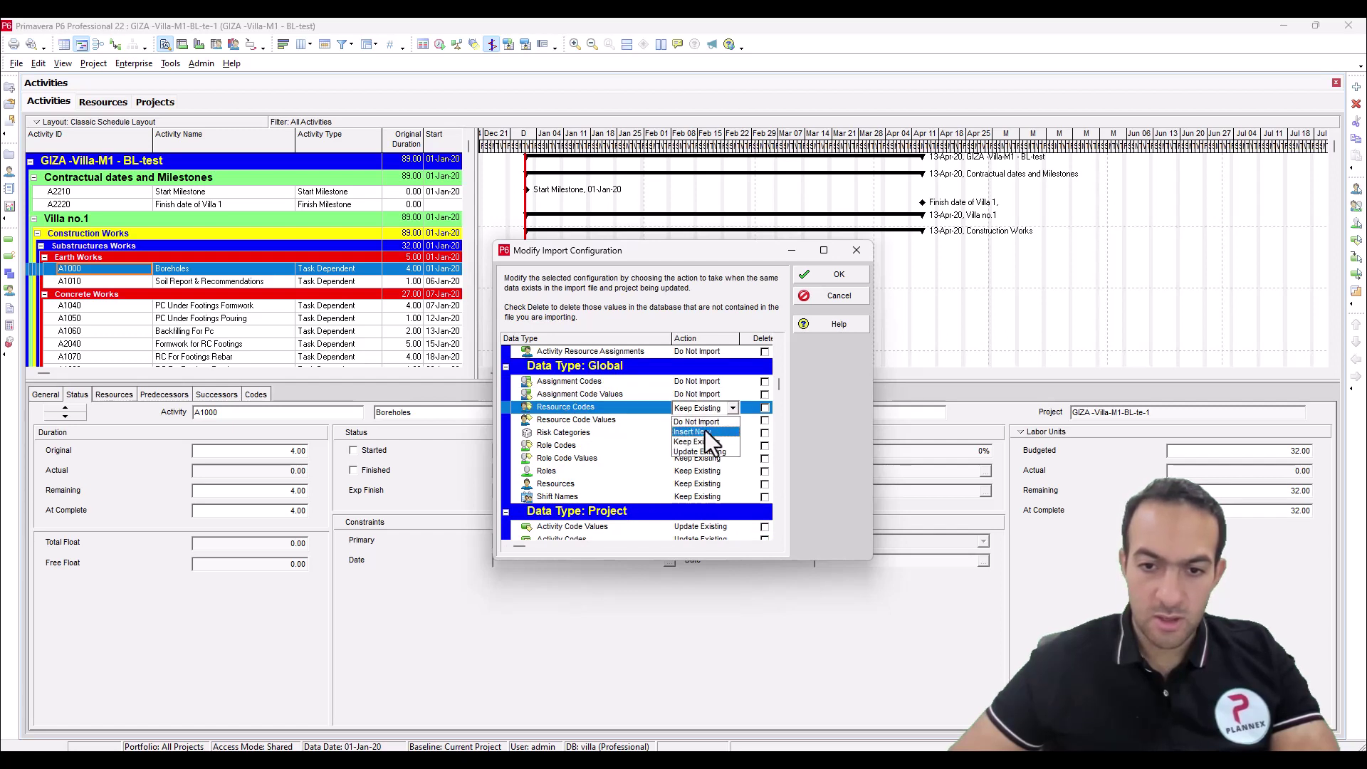
pyautogui.click(704, 427)
pyautogui.click(704, 424)
pyautogui.click(704, 423)
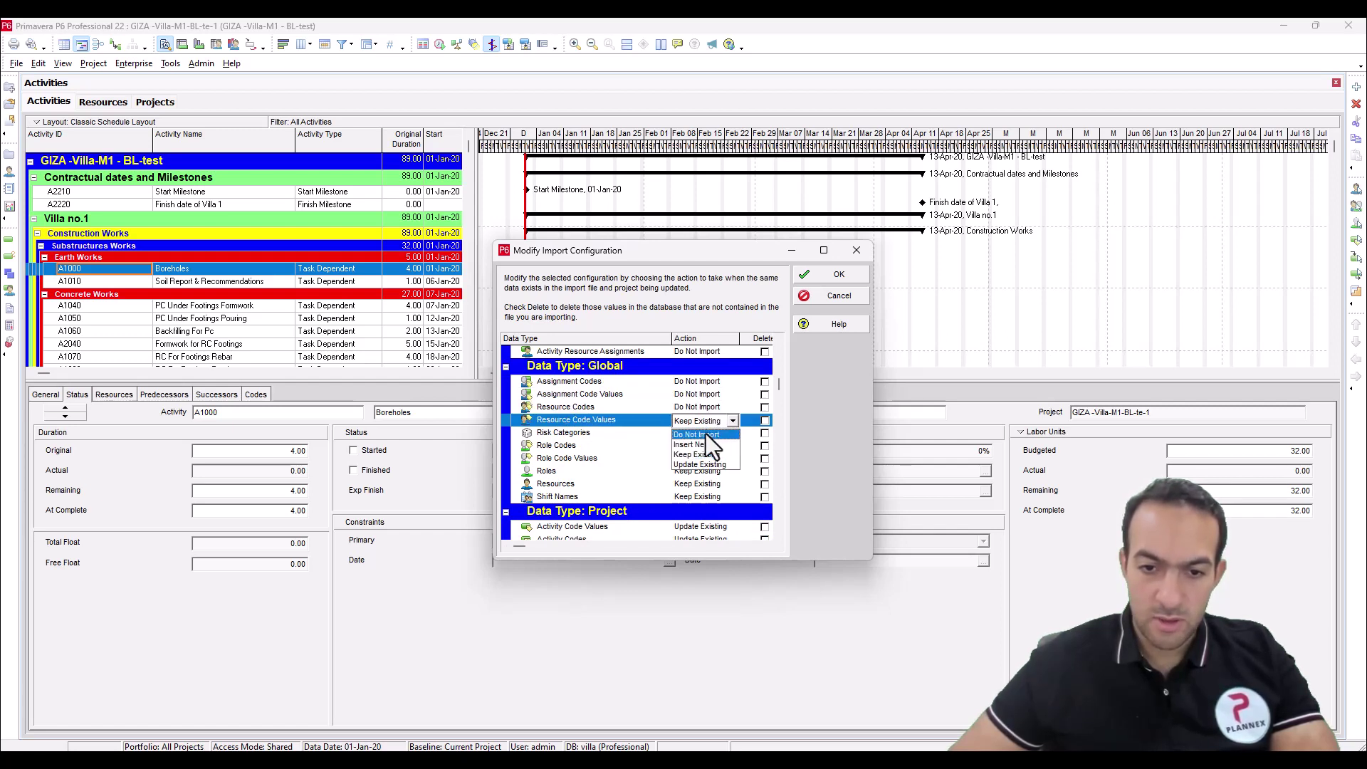
pyautogui.click(706, 434)
# Set Risk Categories, Role Codes, Role Code Values and Roles to Do Not Import in the import configuration
pyautogui.click(704, 434)
pyautogui.click(704, 434)
pyautogui.click(699, 447)
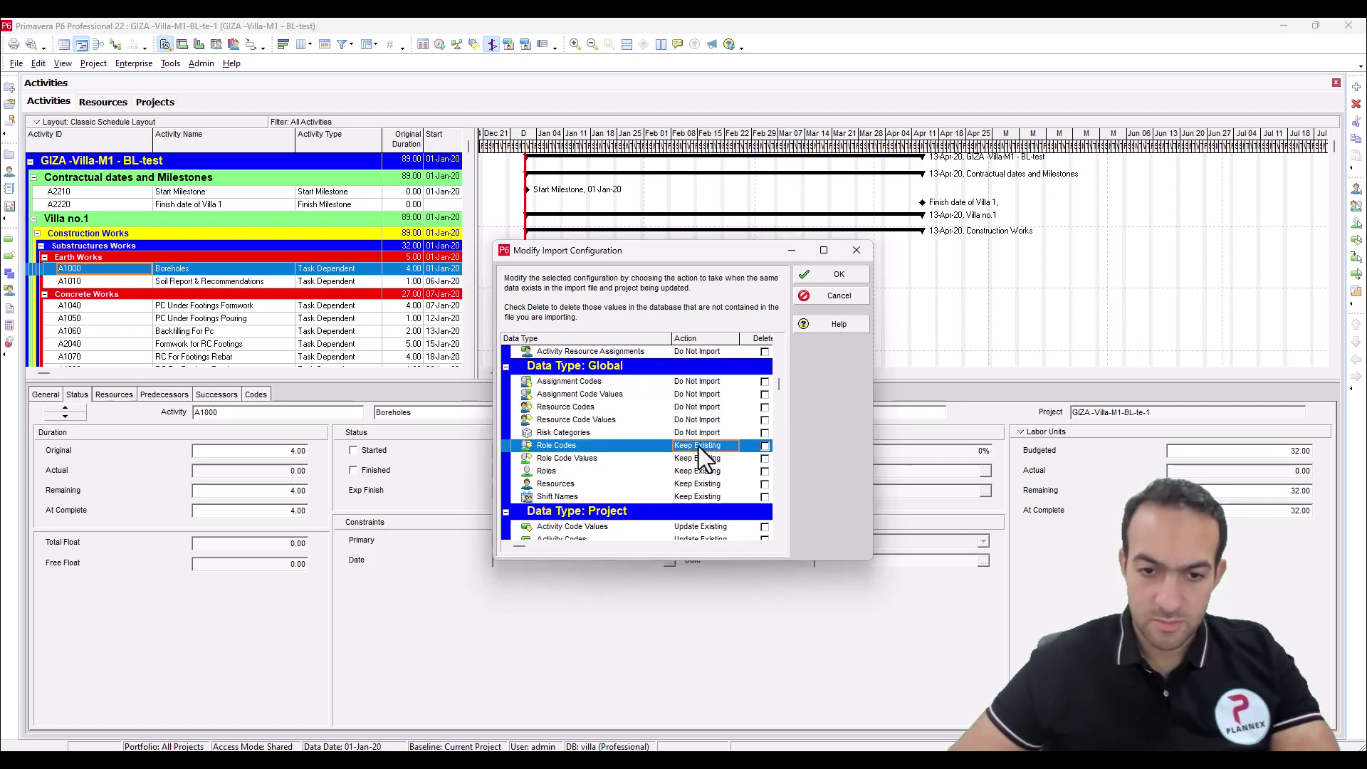
pyautogui.click(699, 446)
pyautogui.click(700, 464)
pyautogui.click(700, 463)
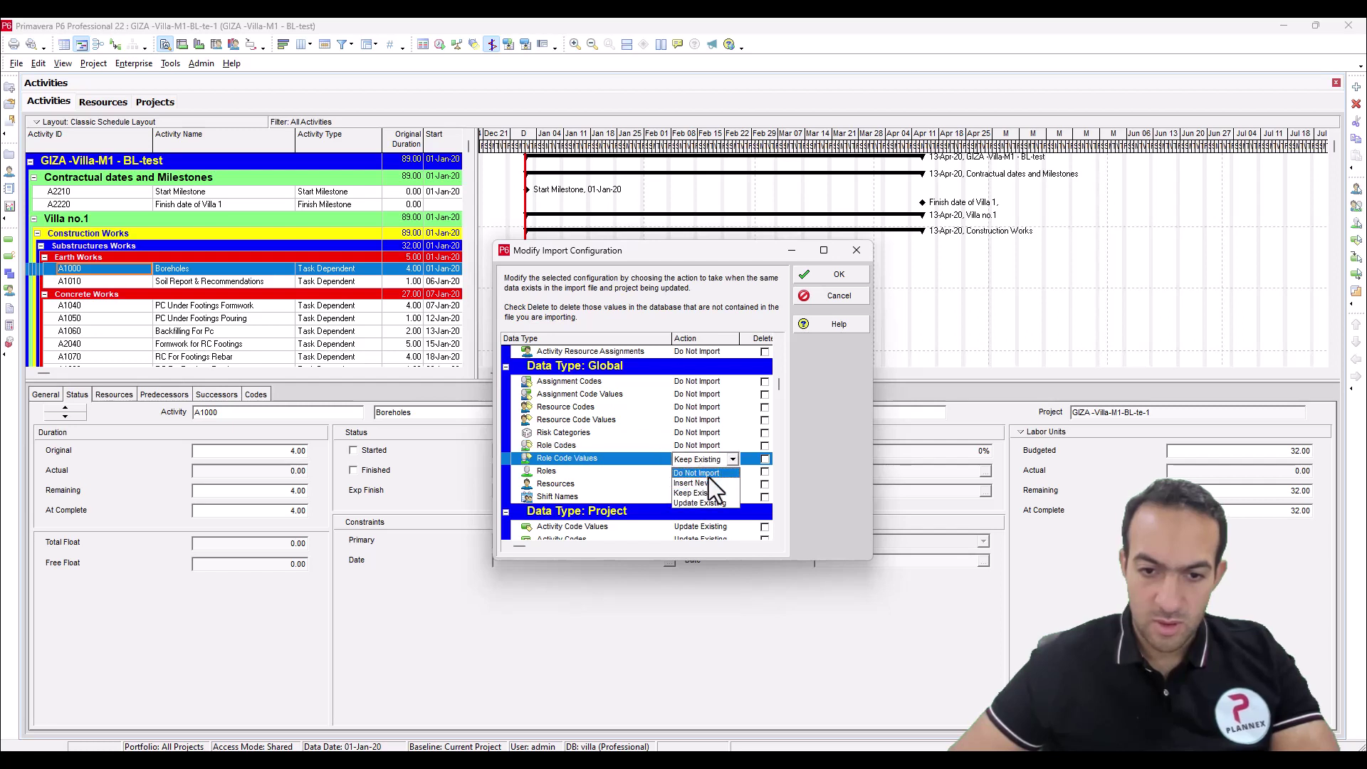
pyautogui.click(725, 473)
pyautogui.click(724, 473)
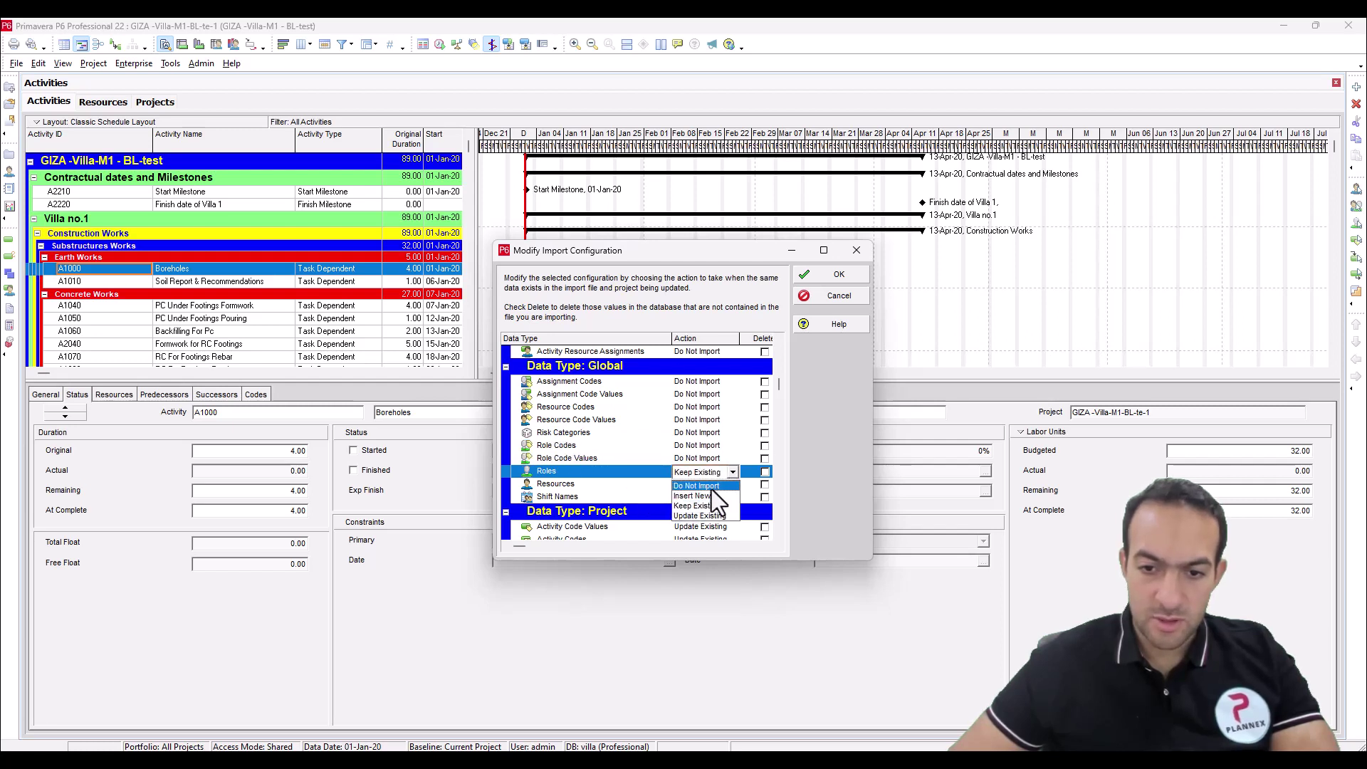
pyautogui.click(712, 486)
# Set the Resources data type to Insert New and accept the modified import configuration
pyautogui.click(702, 486)
pyautogui.click(702, 485)
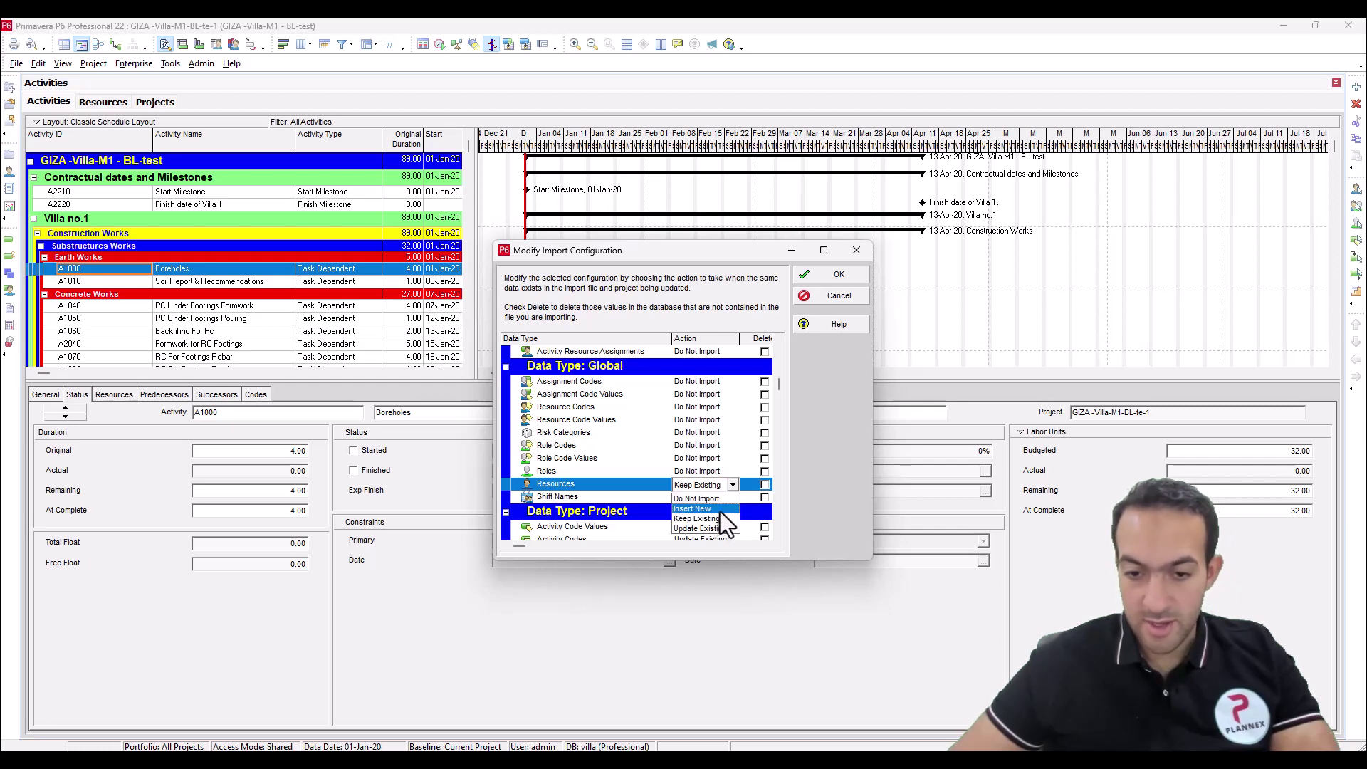
pyautogui.click(724, 509)
pyautogui.click(722, 500)
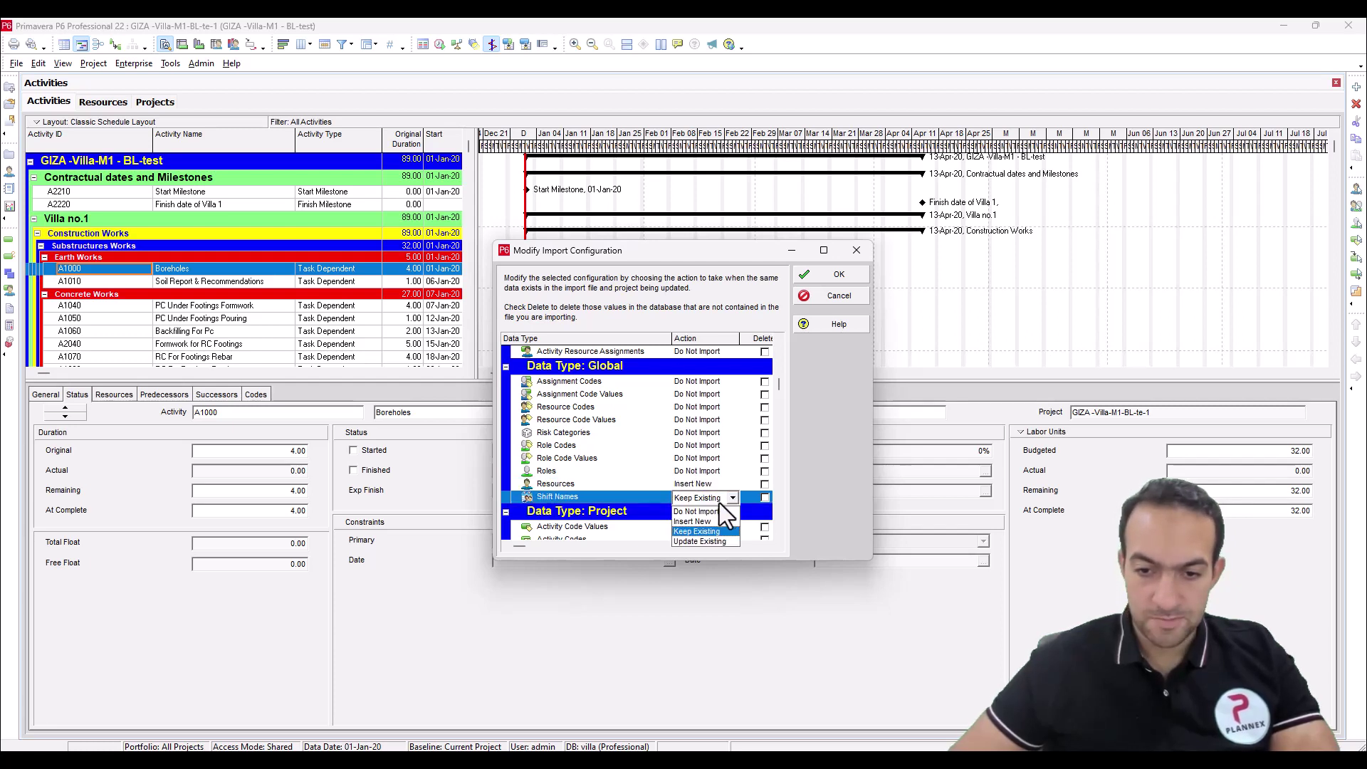
pyautogui.scroll(-4, 714, 510)
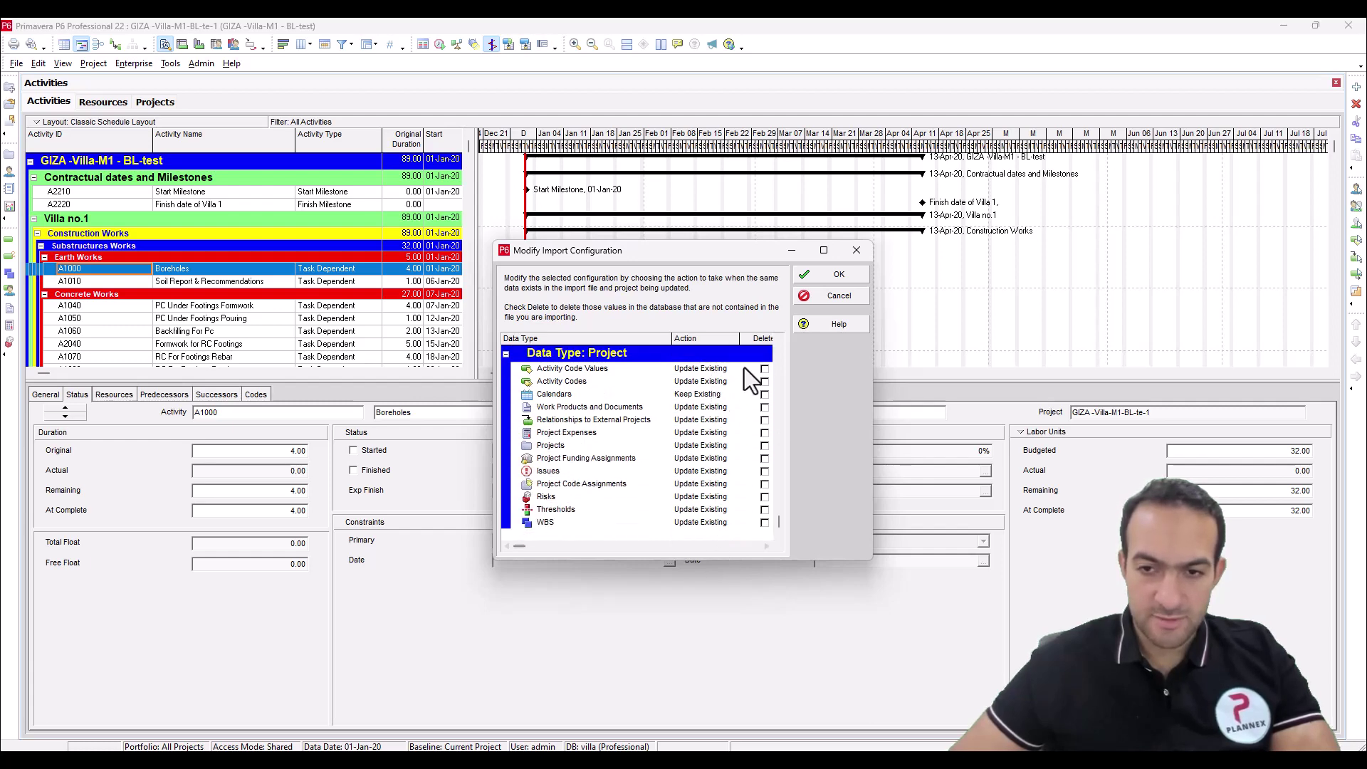
pyautogui.click(828, 274)
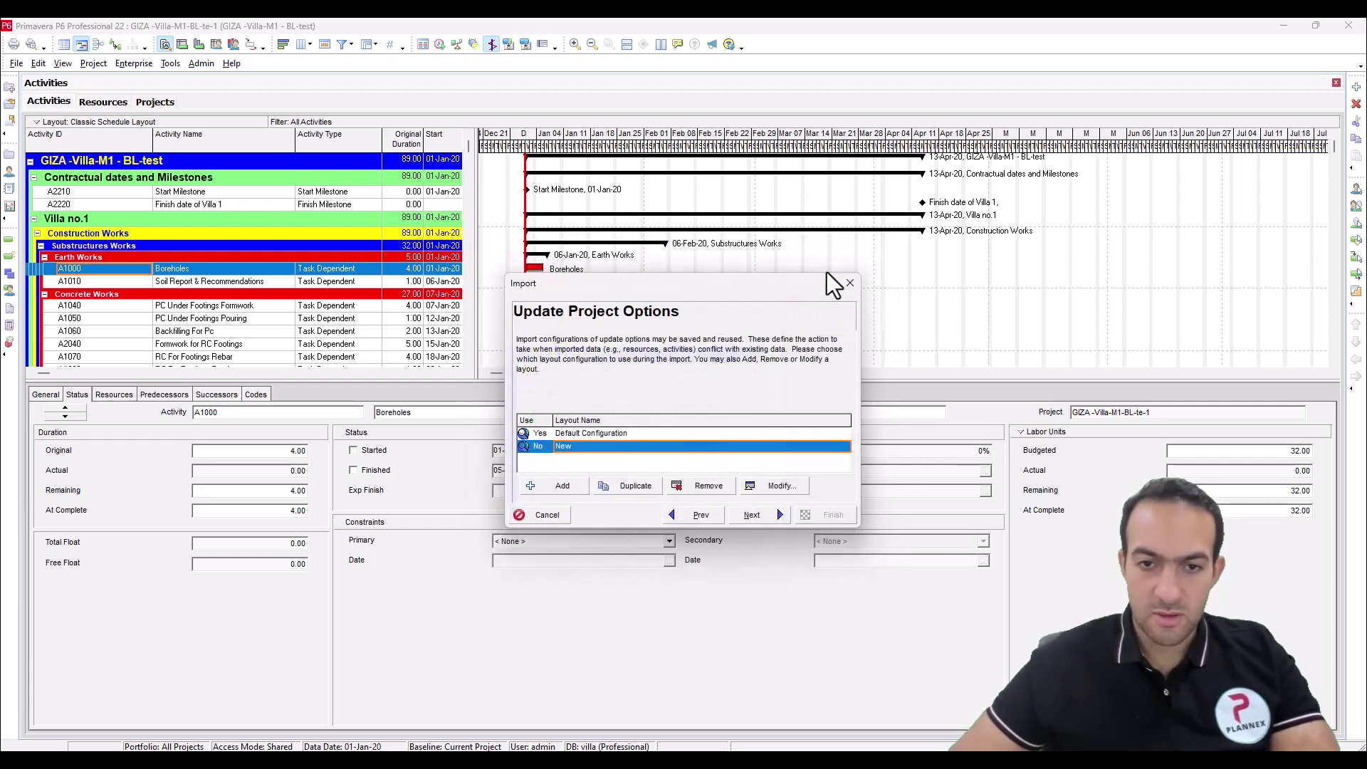
# Run the import and check the concrete, painting and CMU resources in the resource list
pyautogui.click(771, 514)
pyautogui.click(826, 514)
pyautogui.click(102, 103)
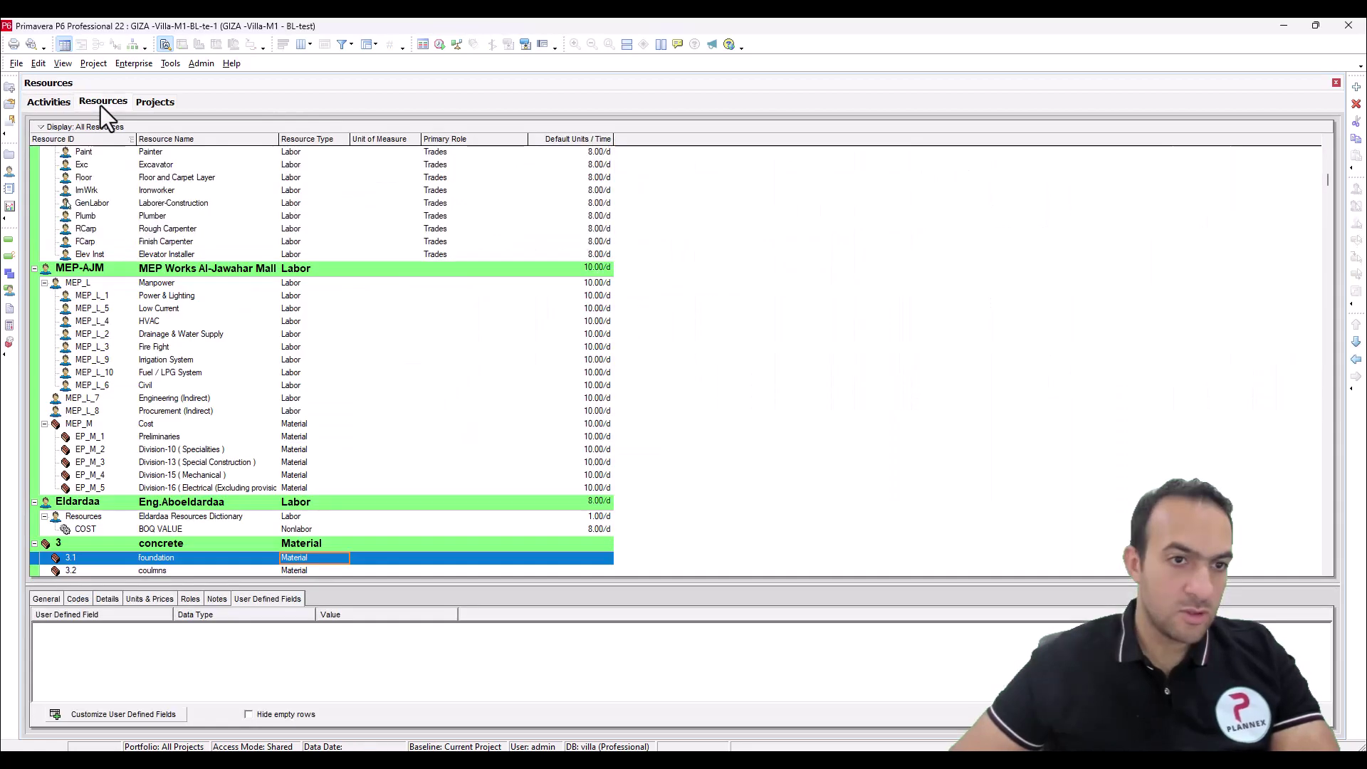
pyautogui.scroll(-4, 258, 326)
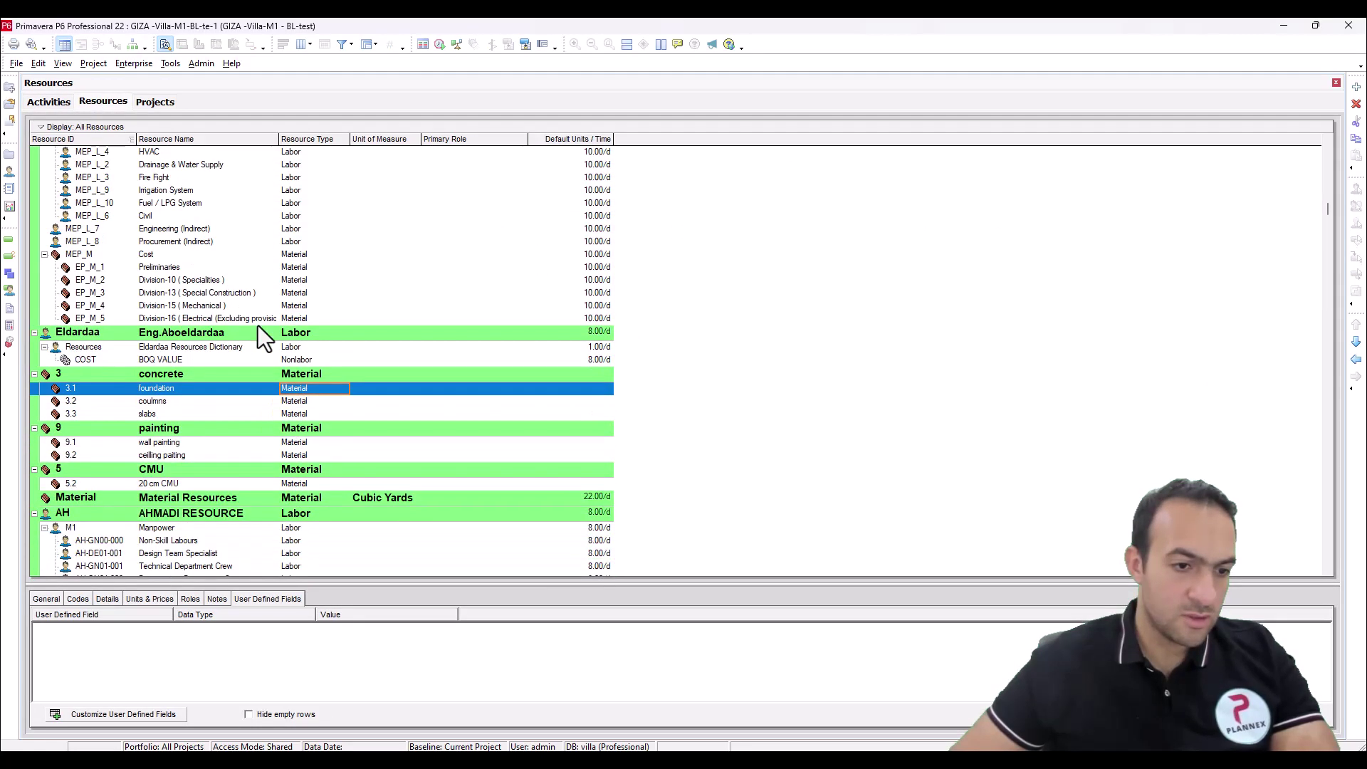
# Collapse the AH and R-36 resource groups and look through the rest of the resource list
pyautogui.scroll(-2, 215, 416)
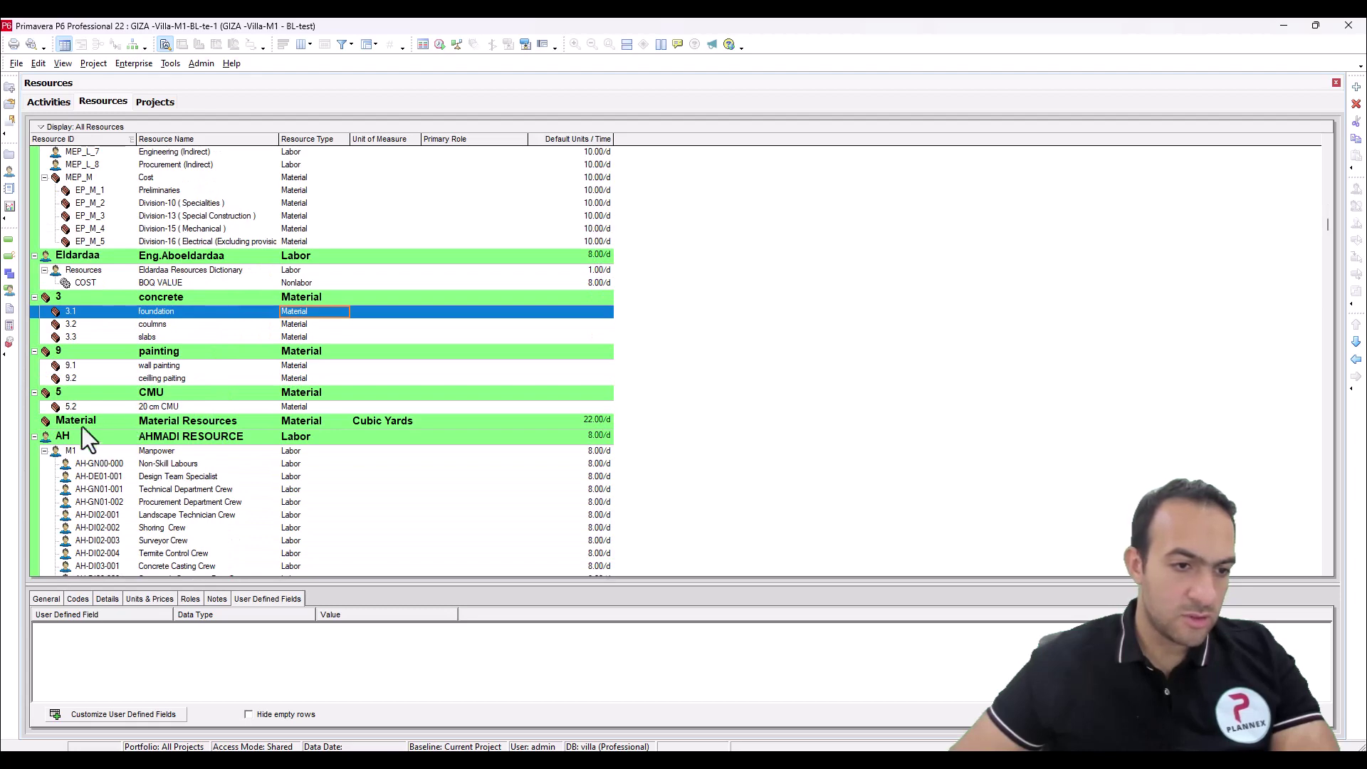
pyautogui.moveTo(41, 435); pyautogui.dragTo(43, 442)
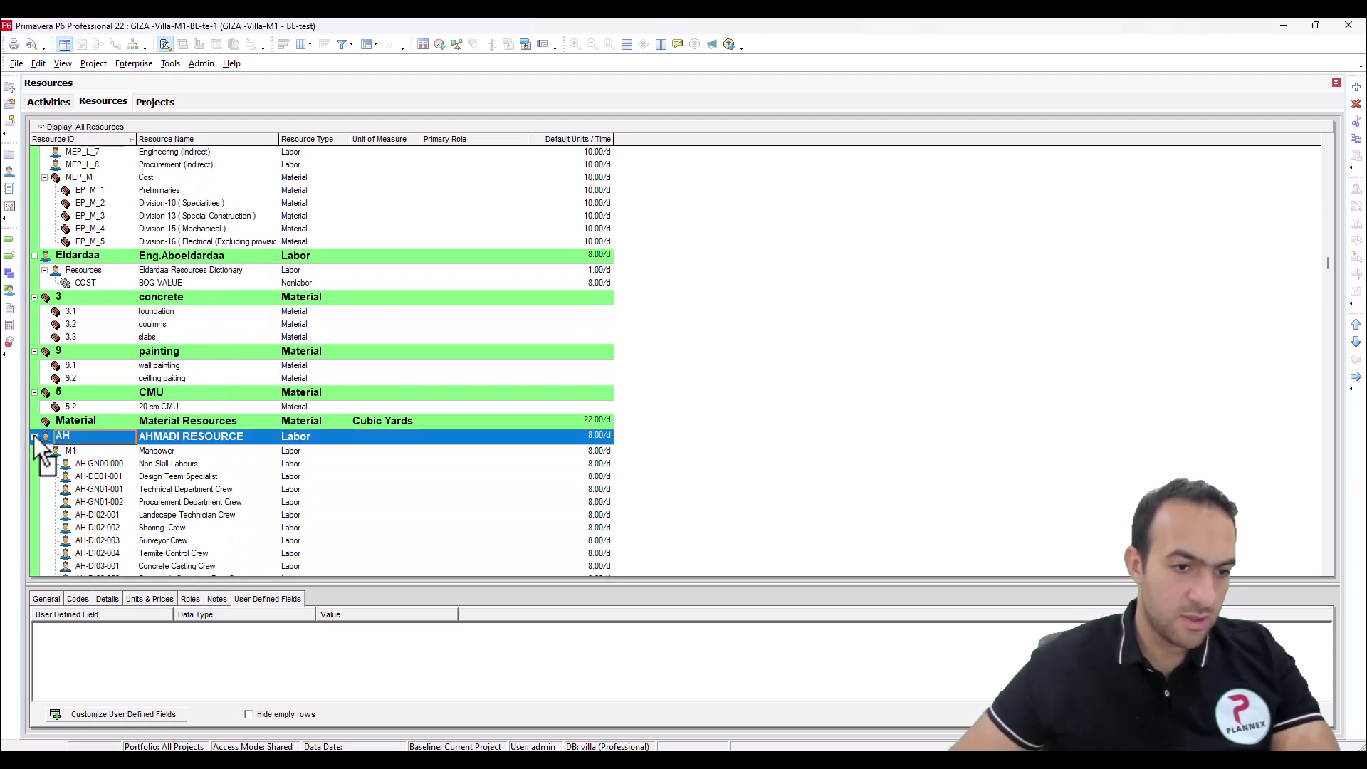
pyautogui.click(34, 436)
pyautogui.click(35, 439)
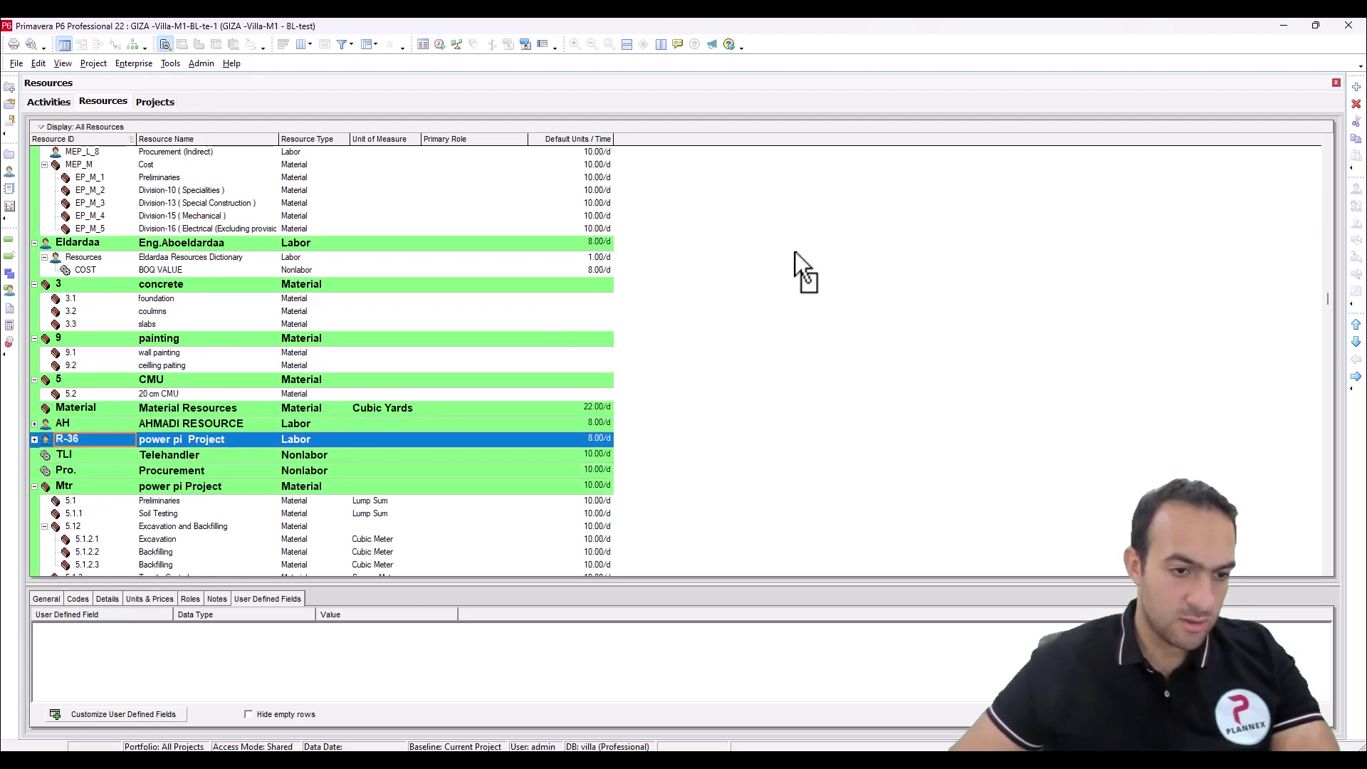
pyautogui.scroll(15, 1294, 142)
pyautogui.scroll(-9, 1287, 147)
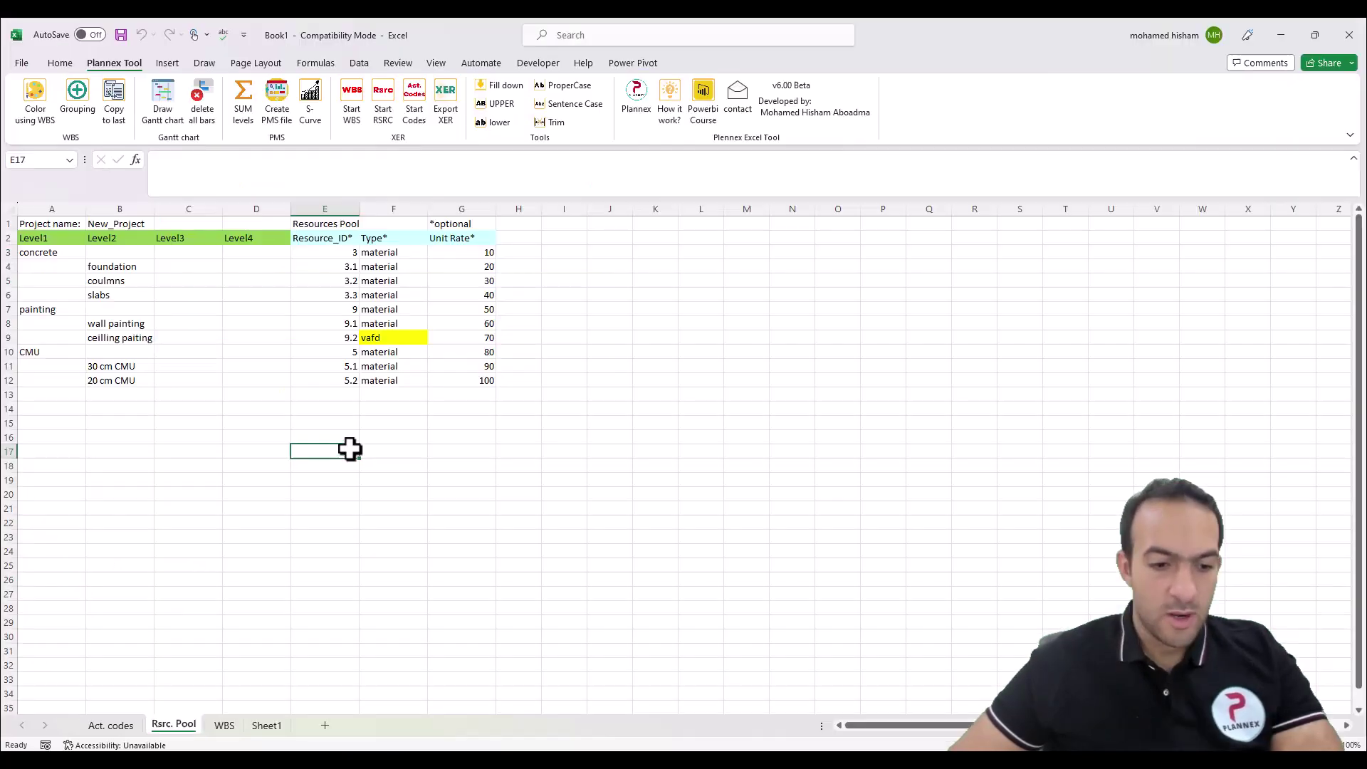
# Switch to Excel and open the Act. codes template sheet at its first empty main code cell
pyautogui.click(112, 726)
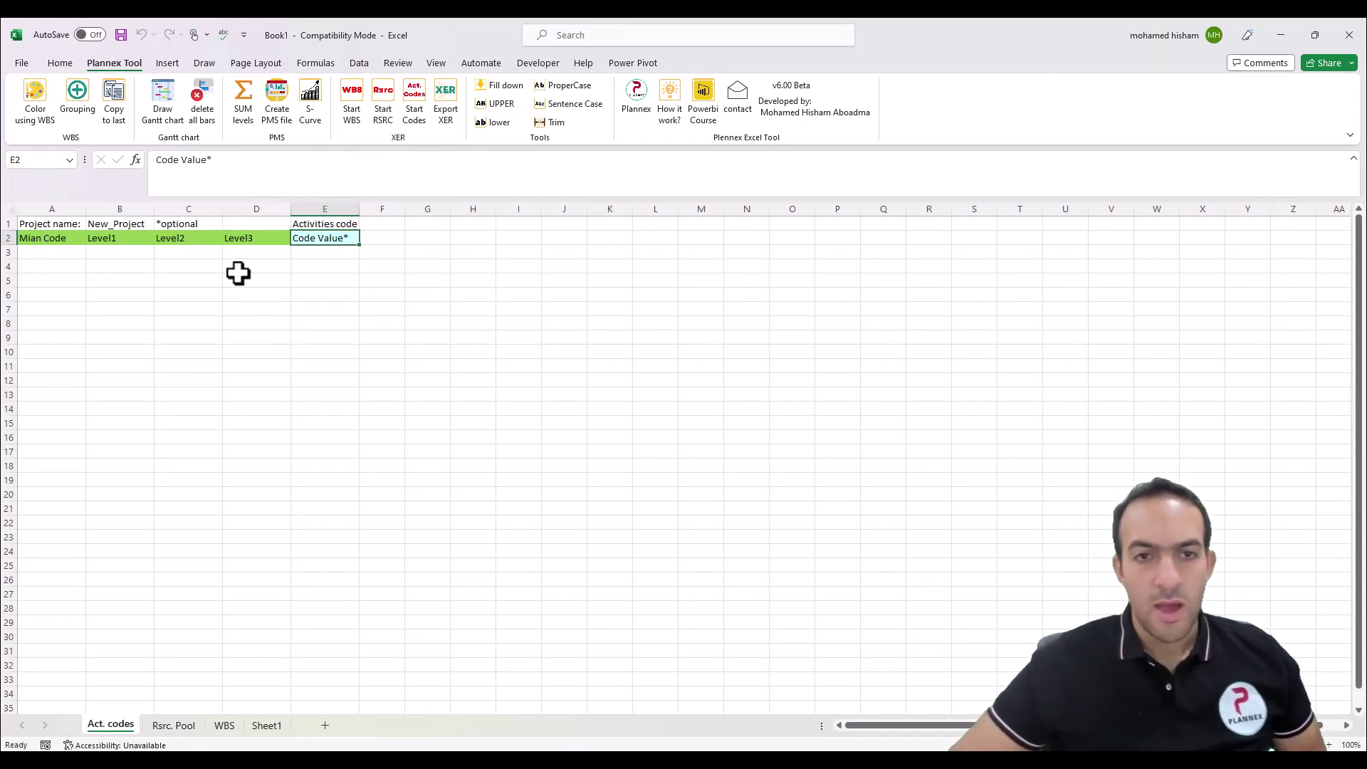
pyautogui.click(47, 253)
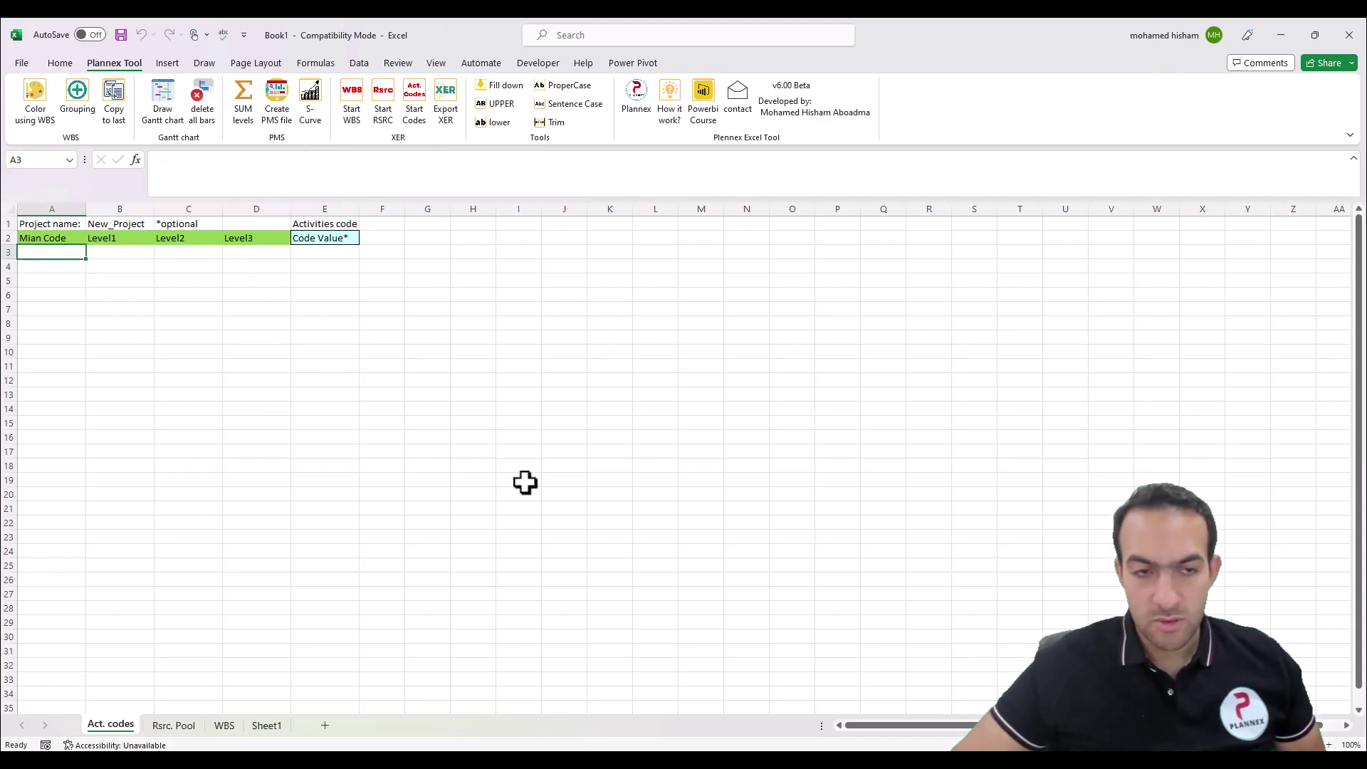
pyautogui.click(304, 392)
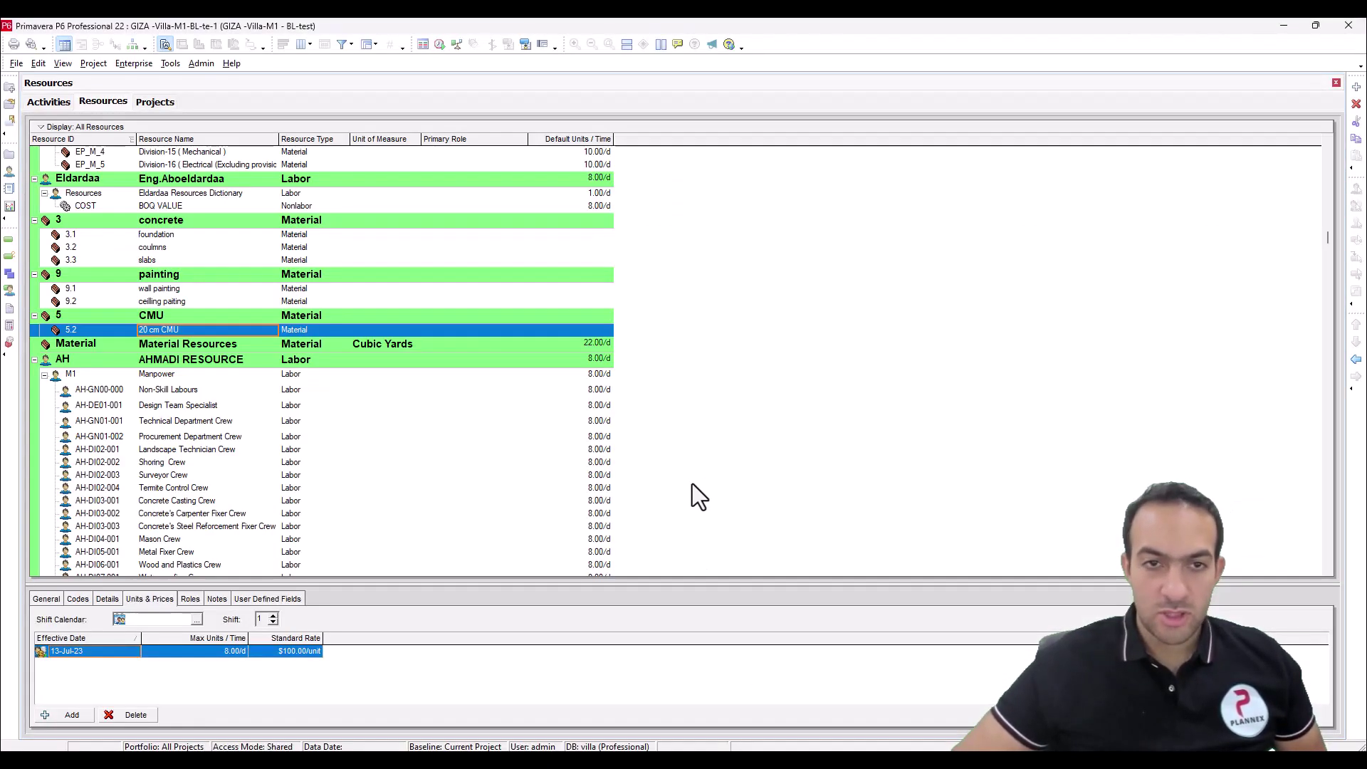
# Switch to Primavera P6 and add a project-level activity code named 1 in the activity code definitions
pyautogui.click(143, 64)
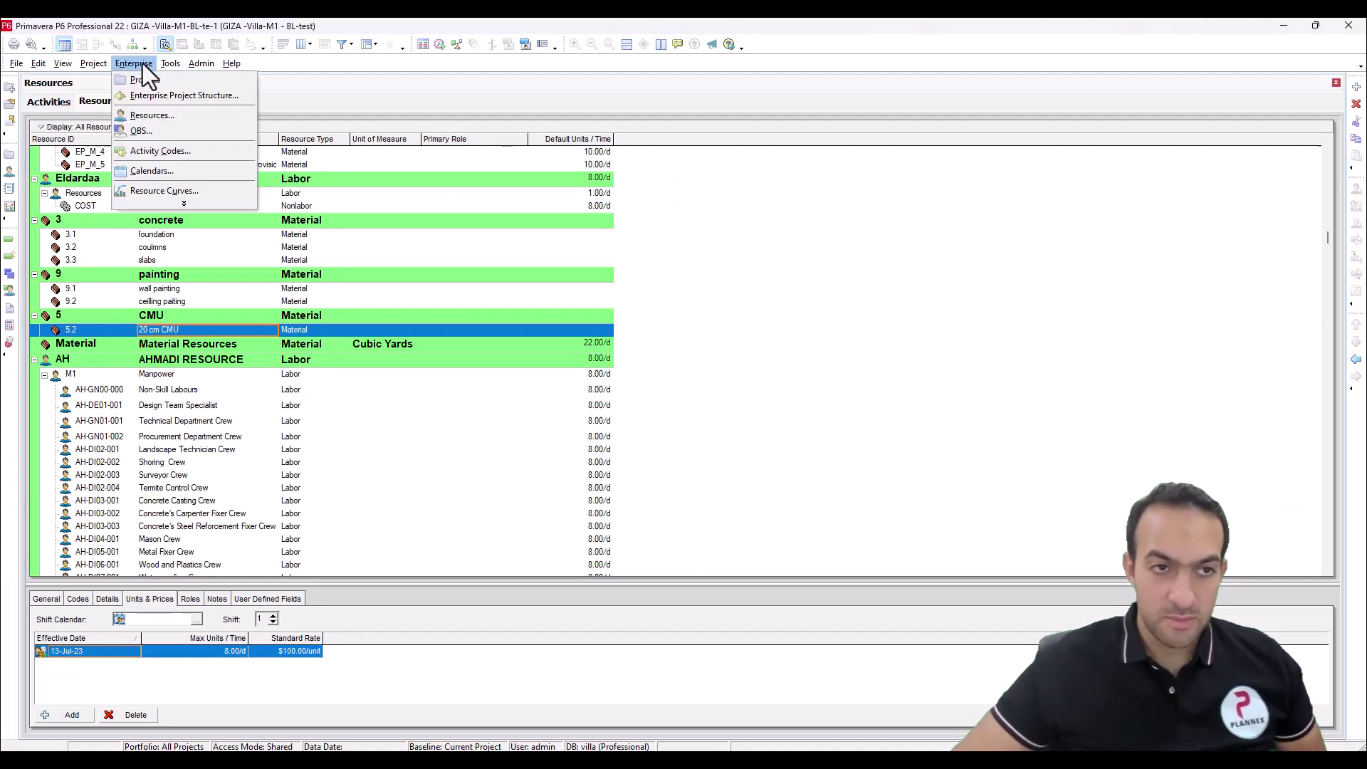
pyautogui.click(151, 151)
pyautogui.press('Return')
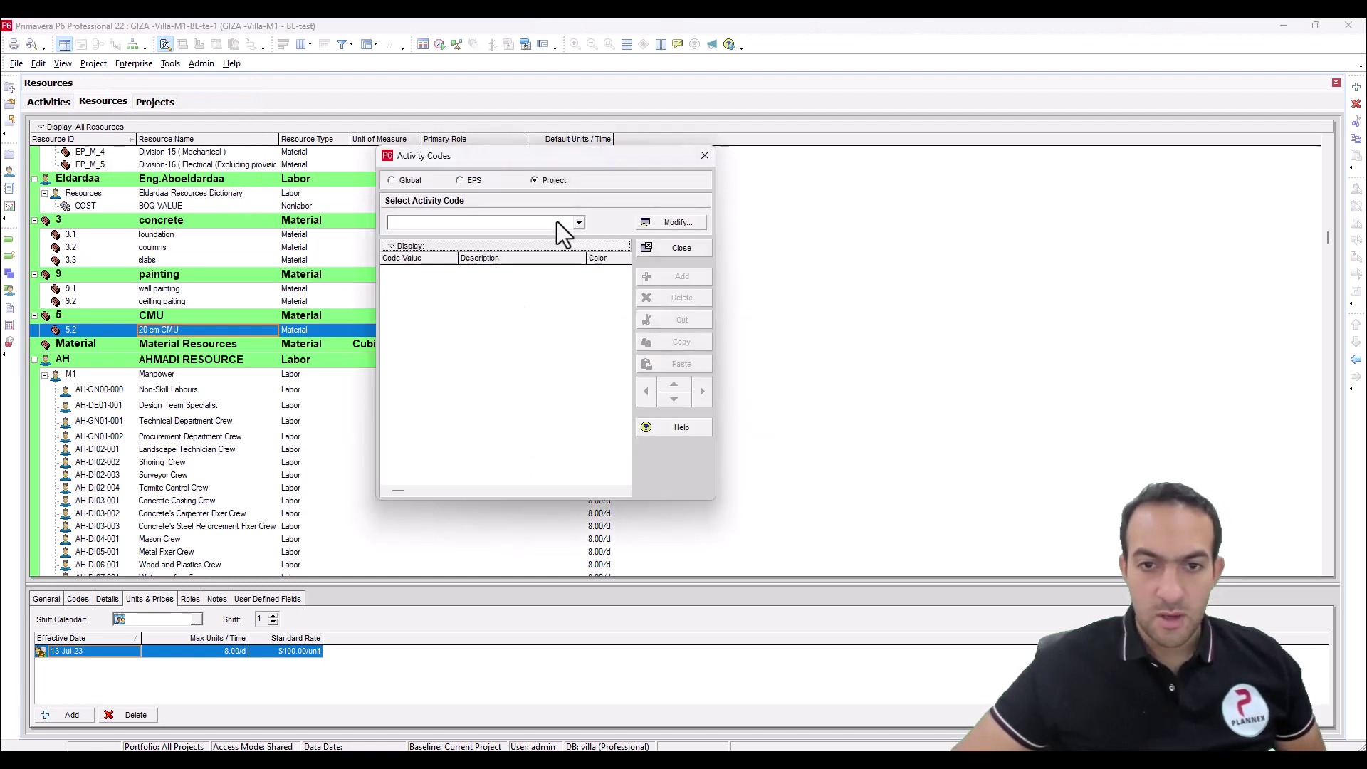
pyautogui.click(653, 226)
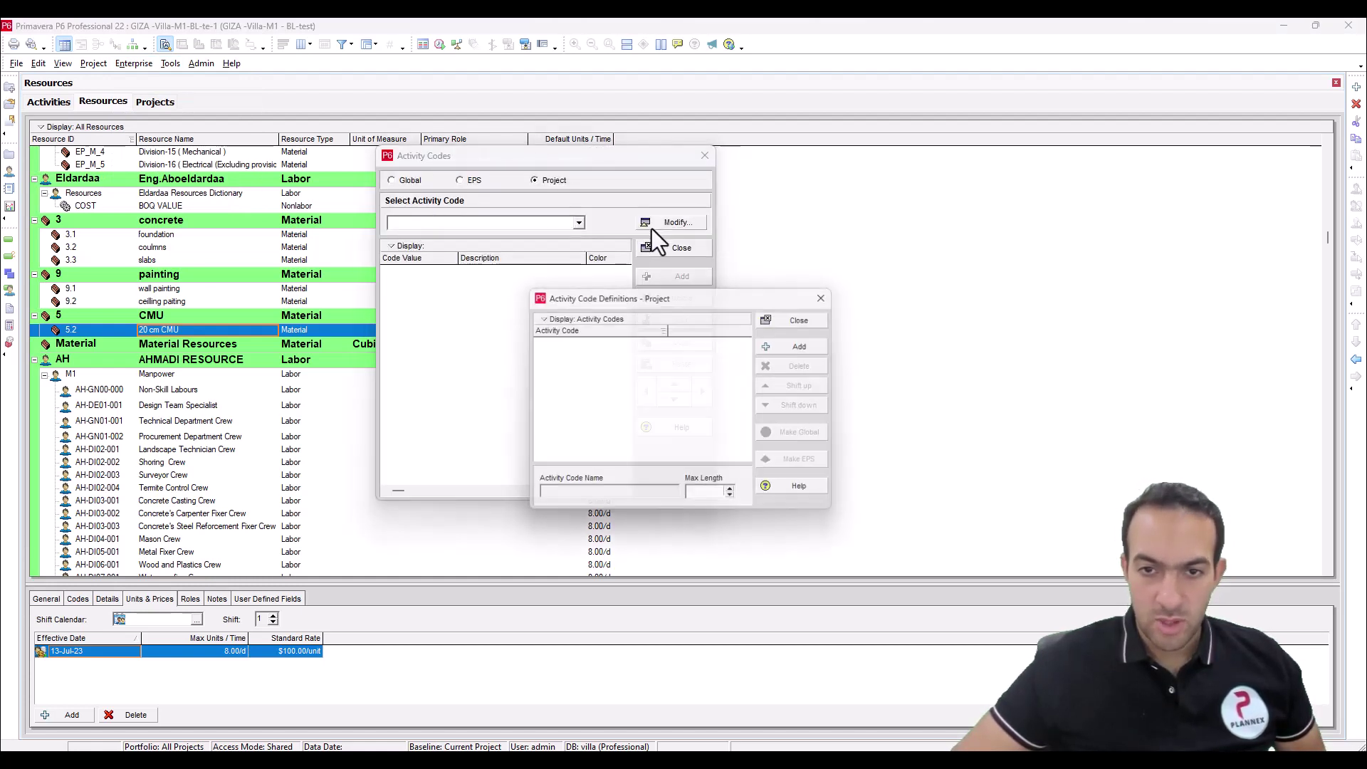
pyautogui.click(775, 347)
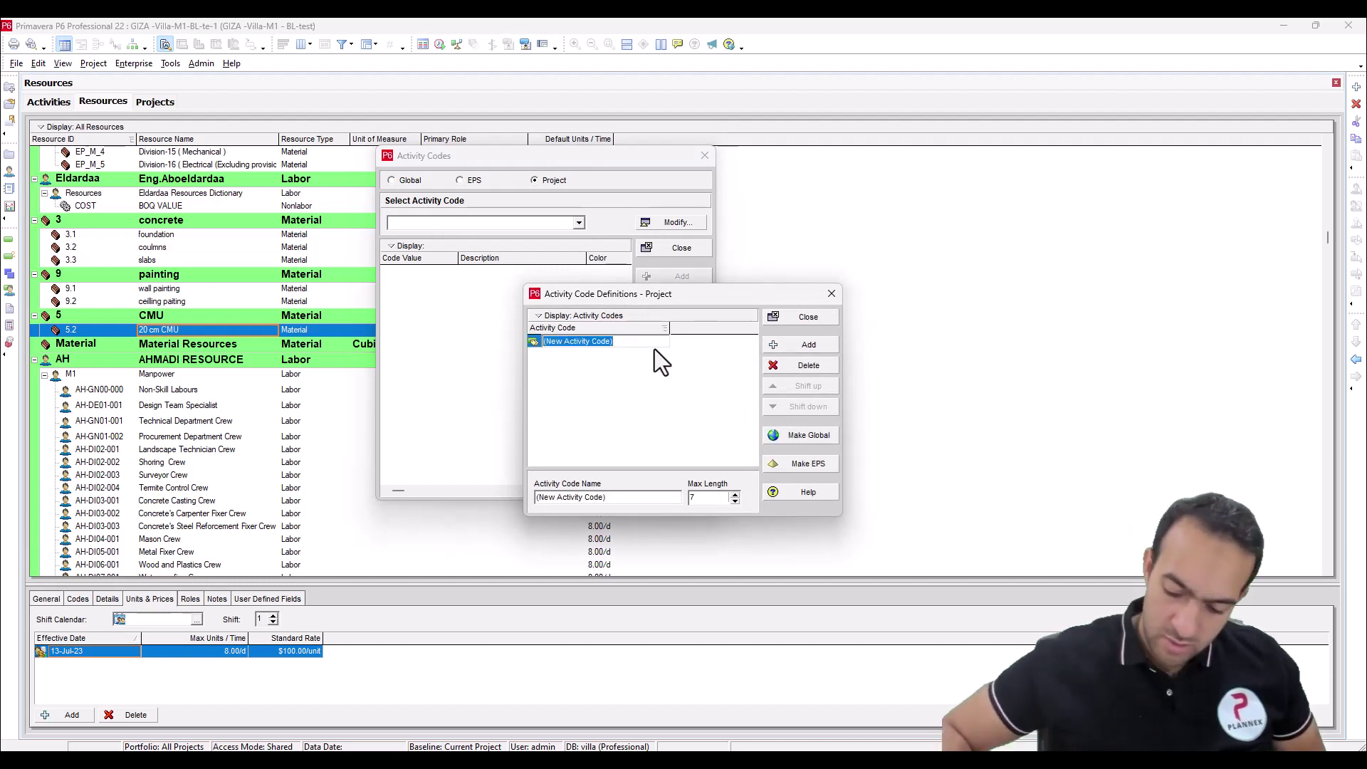
pyautogui.write('1')
pyautogui.click(797, 319)
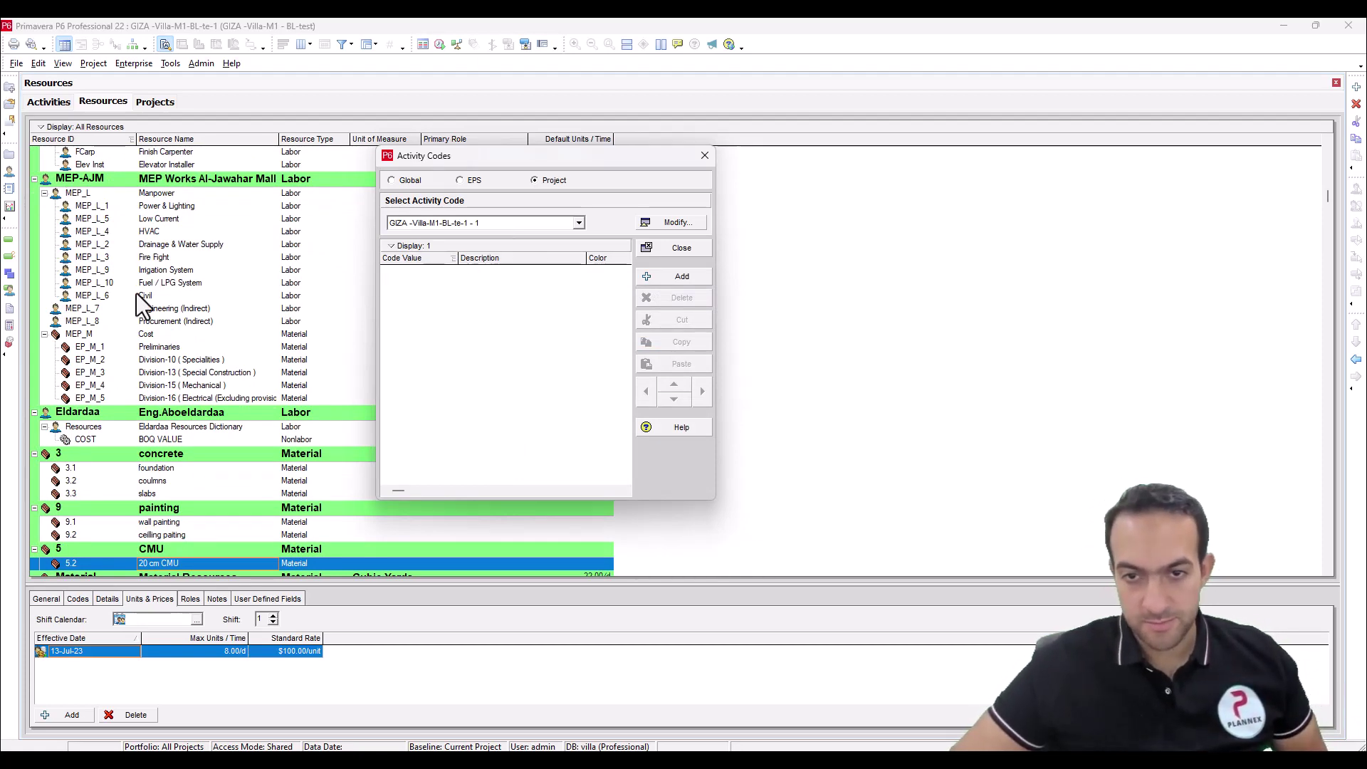
# Switch to Excel and enter main codes phases, discipline and Stage with Level1 entries phase1 to phase5, structure, Arch, MEP, Engineering, Procurement and Construction
pyautogui.hotkey('alt', 'Tab')
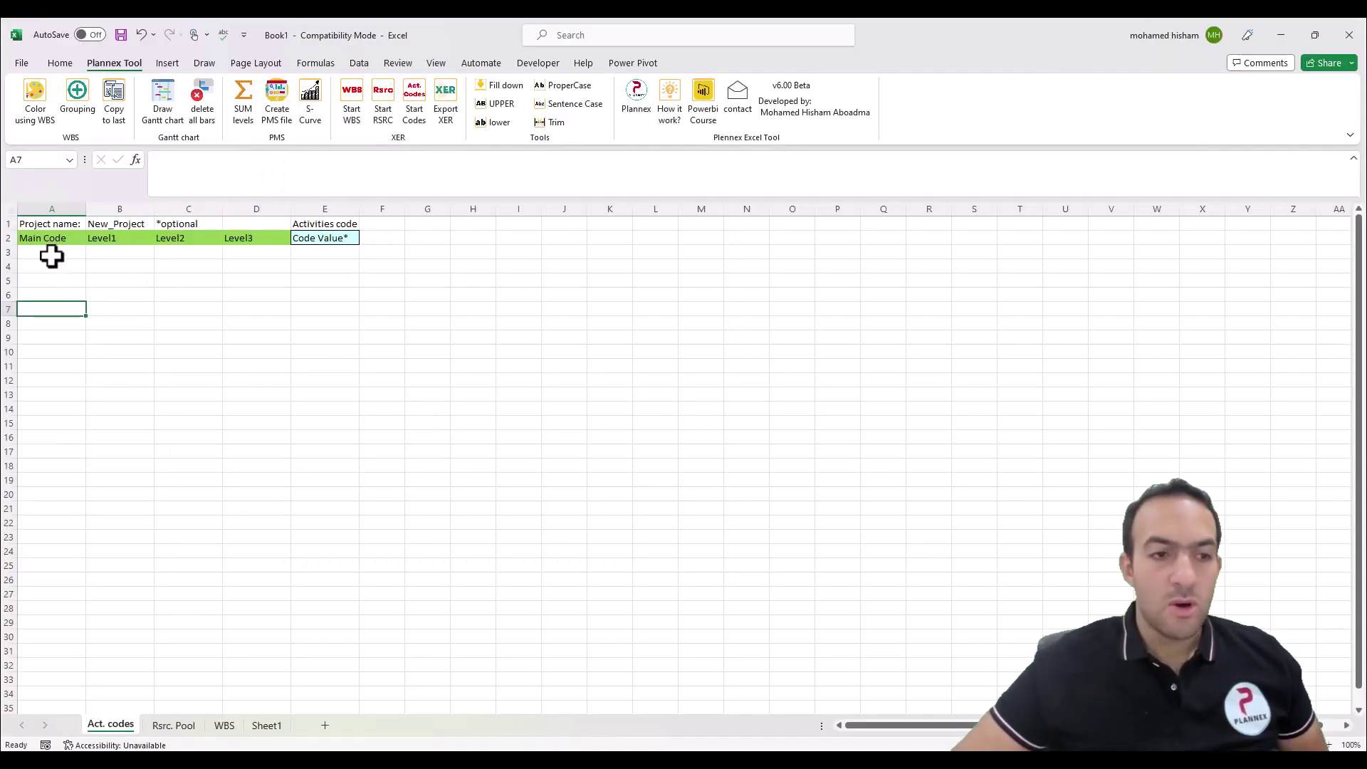
pyautogui.click(51, 255)
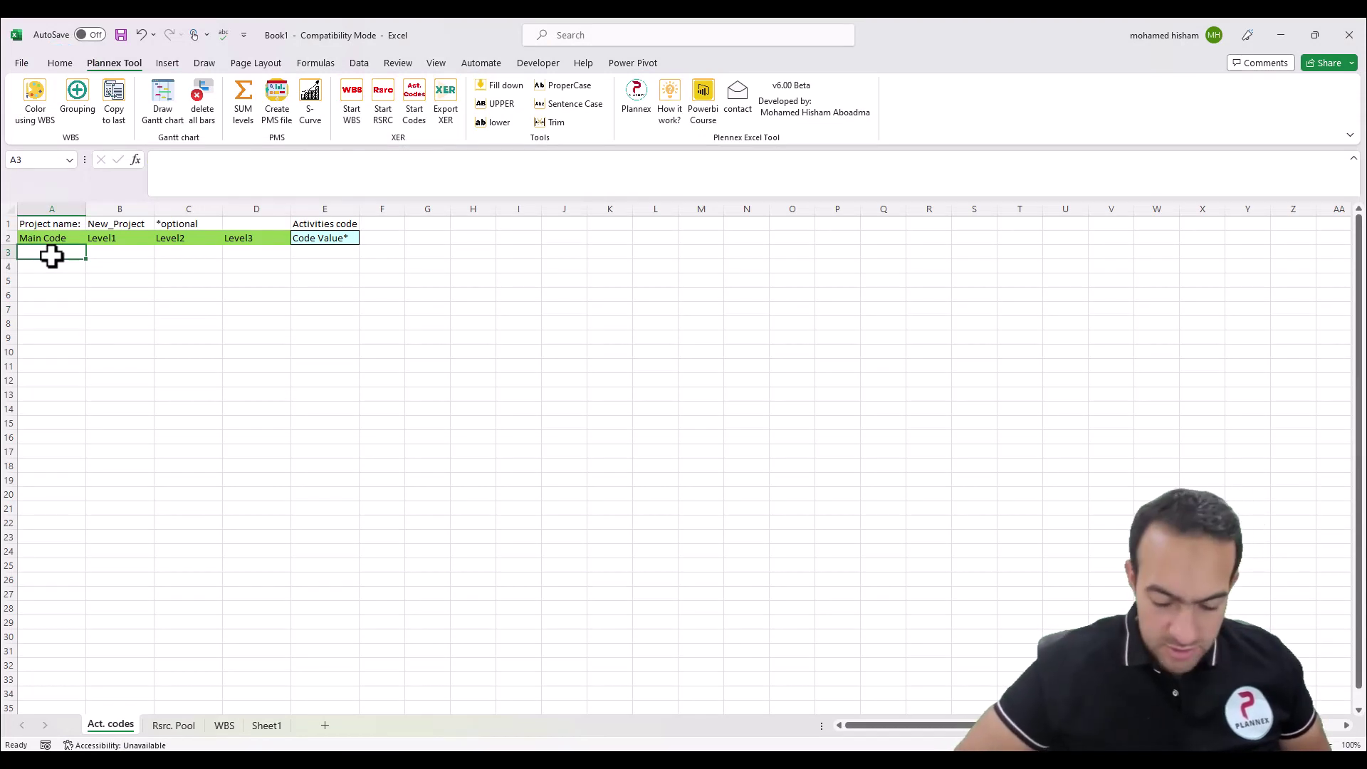
pyautogui.write('pha')
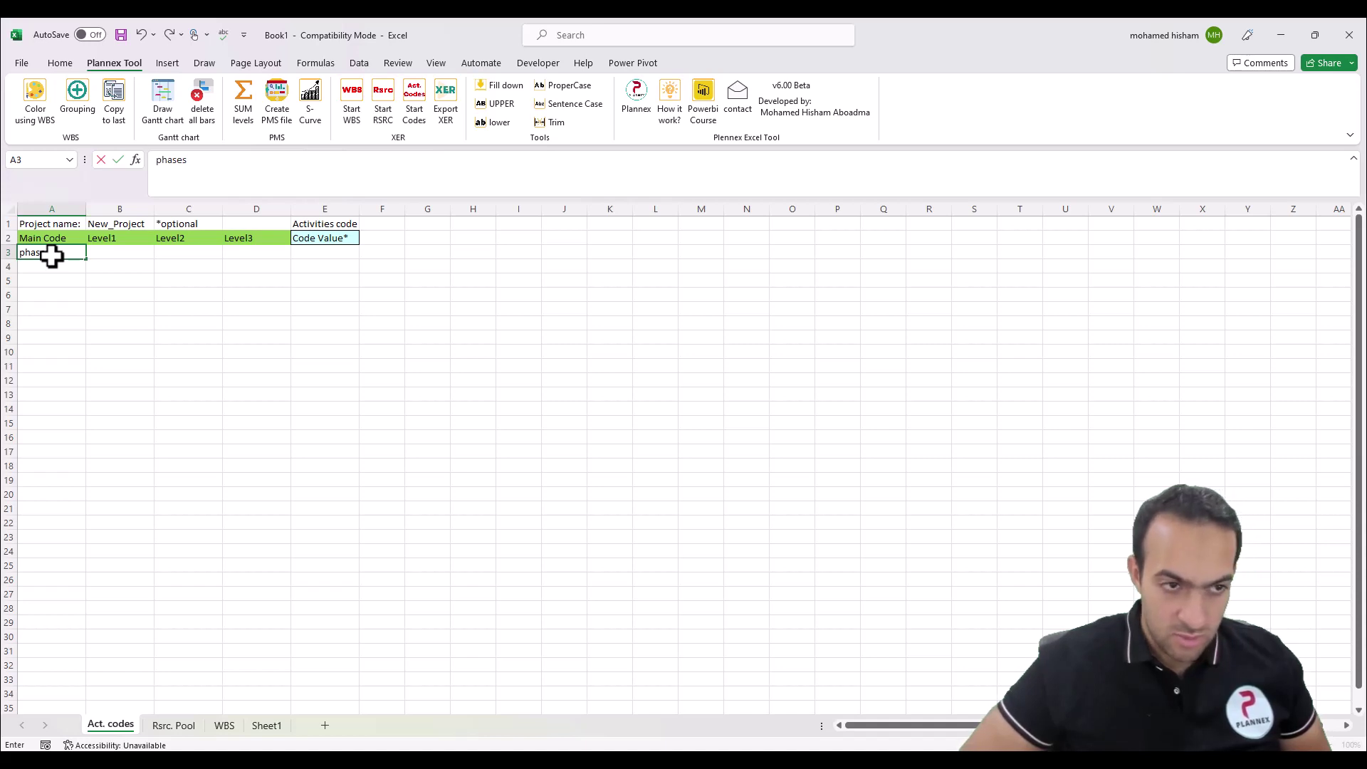
pyautogui.write('ses')
pyautogui.press('Return')
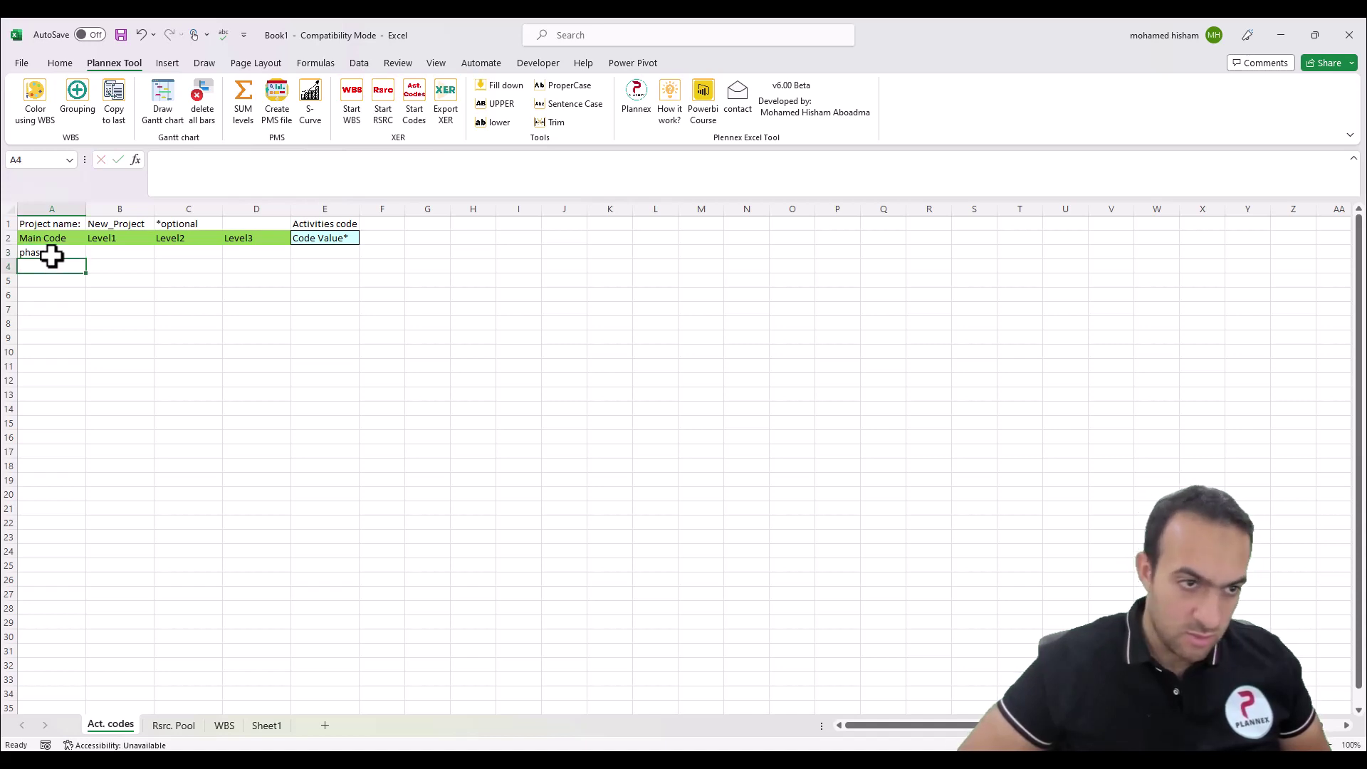
pyautogui.click(134, 267)
pyautogui.write('P')
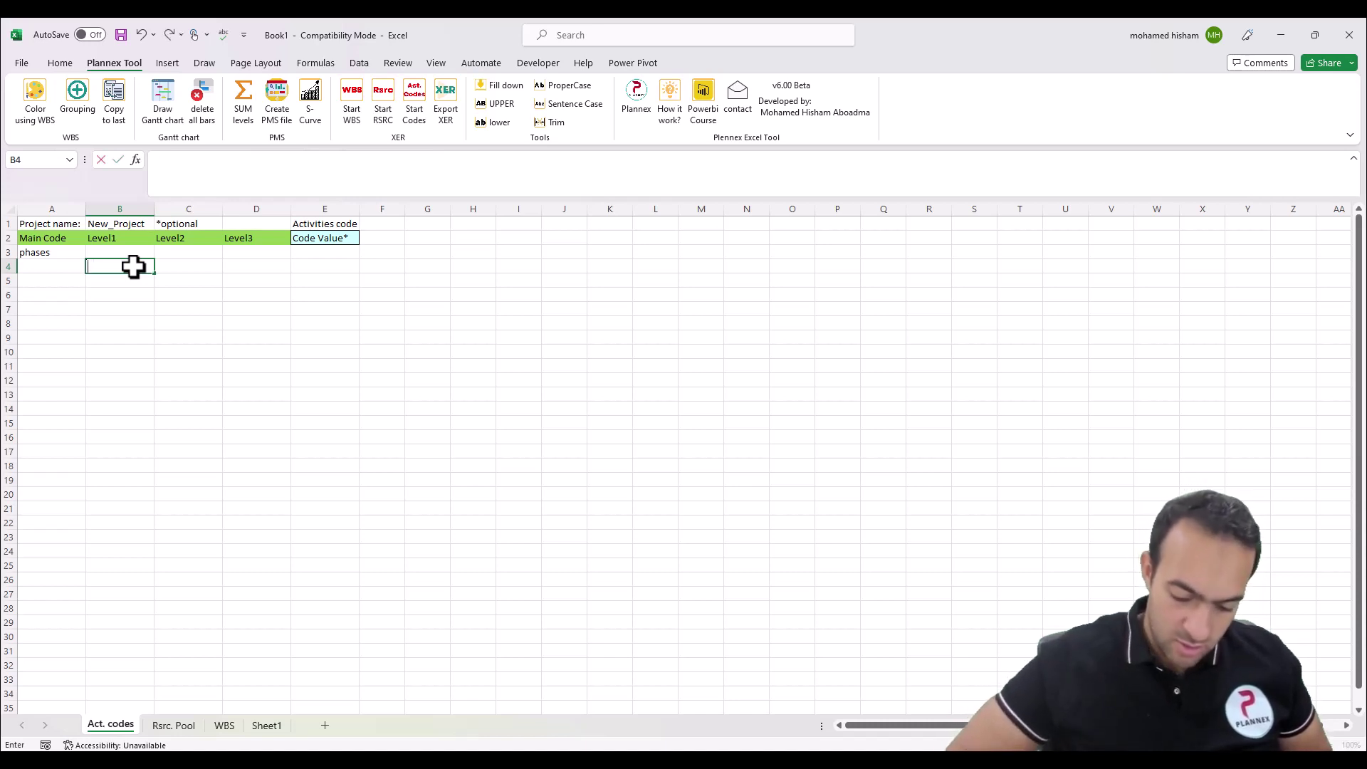
pyautogui.press('Return')
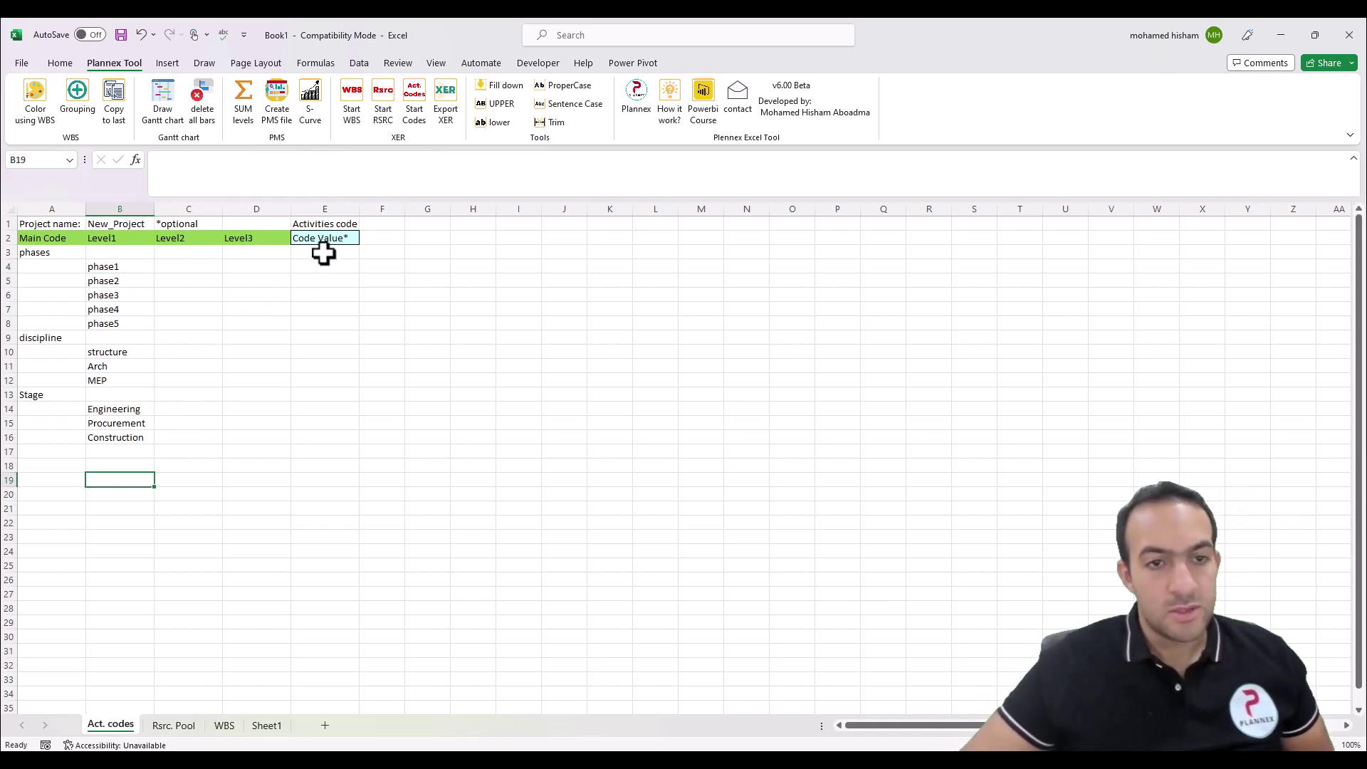
# Fill the Code Value column with PH, PH1 to PH5, DES, STR, ARC, MEP, STG, ENG, PRC and CON for the listed codes
pyautogui.click(329, 239)
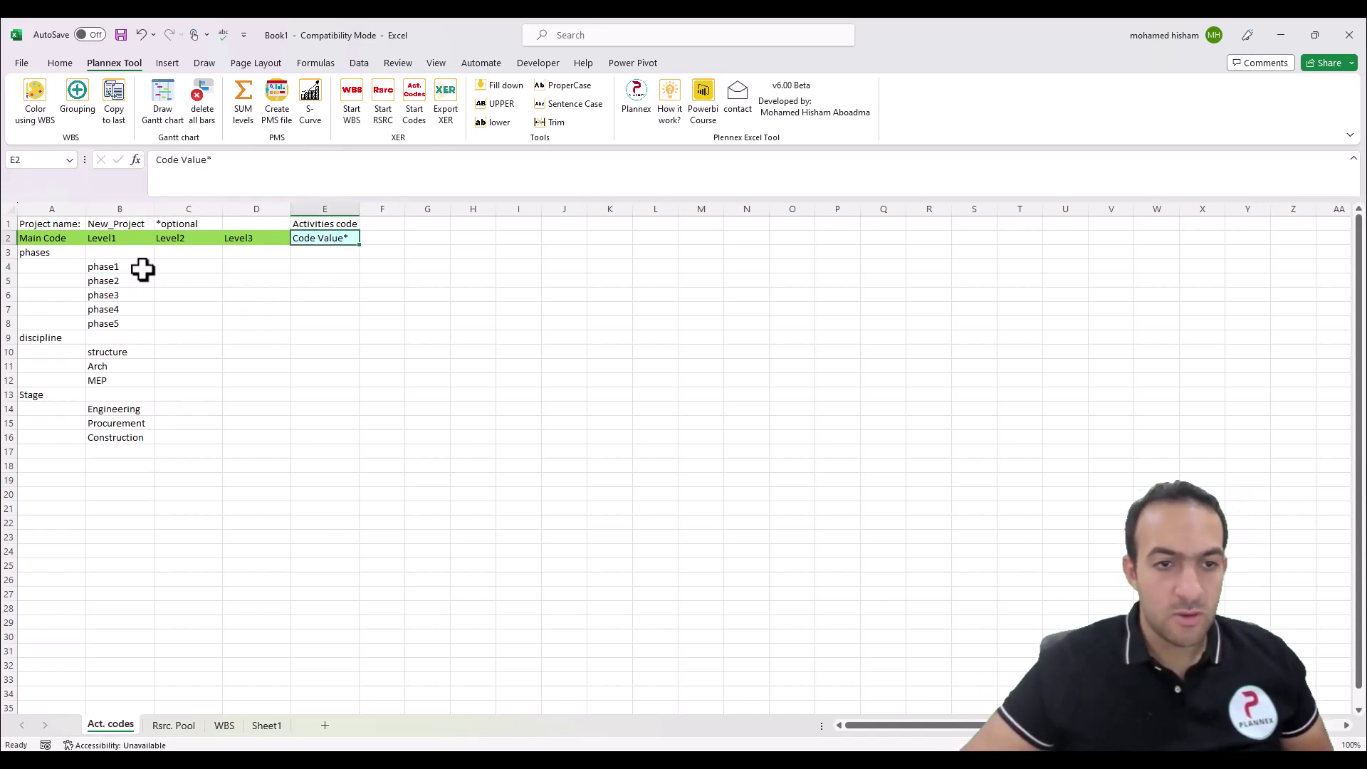
pyautogui.click(340, 267)
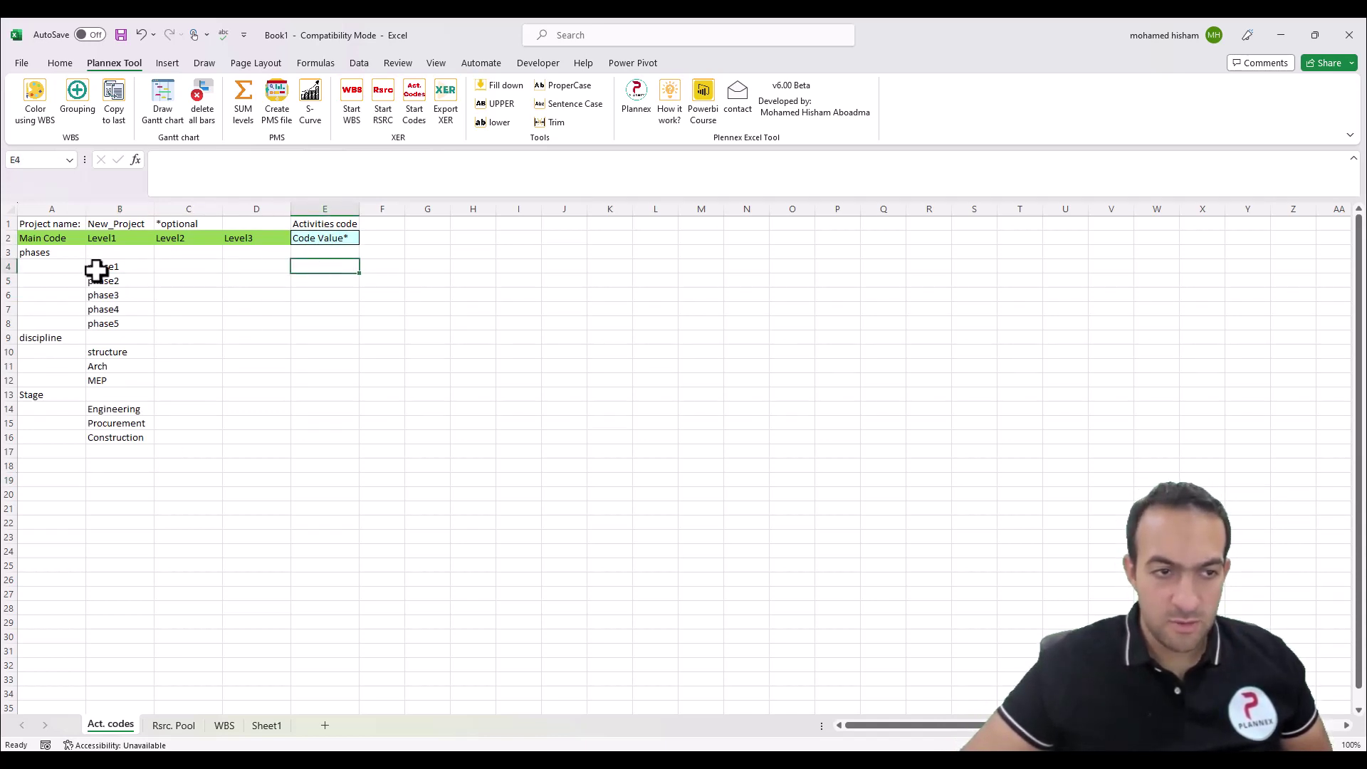
pyautogui.click(340, 253)
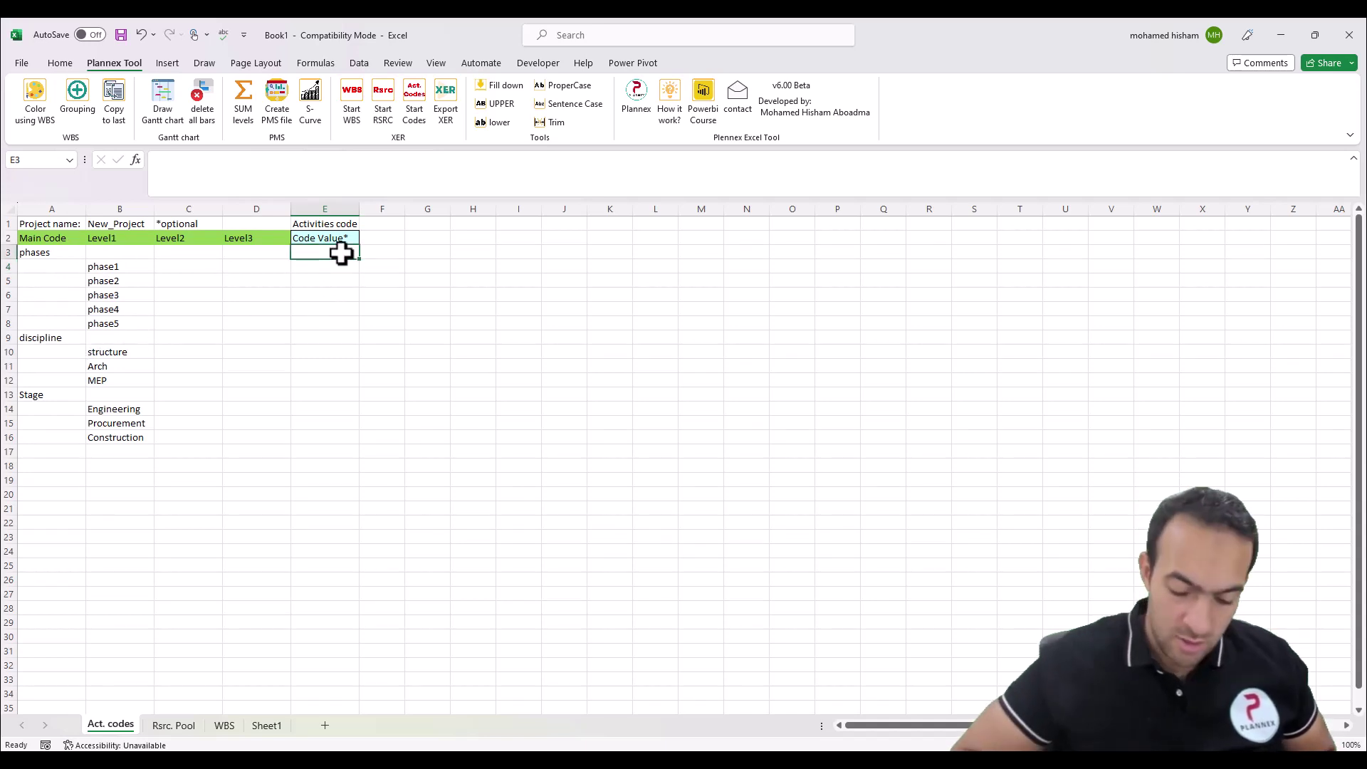
pyautogui.write('PH')
pyautogui.click(326, 263)
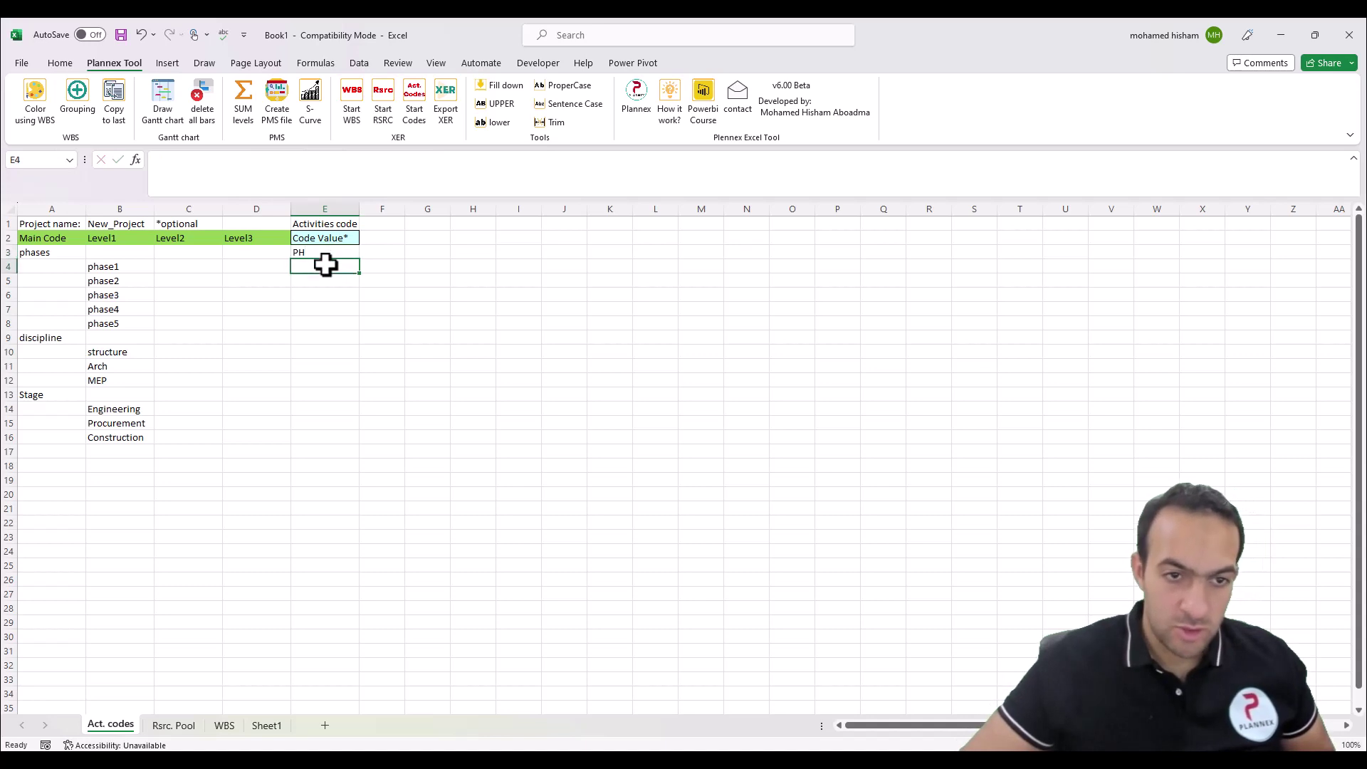
pyautogui.write('PH1')
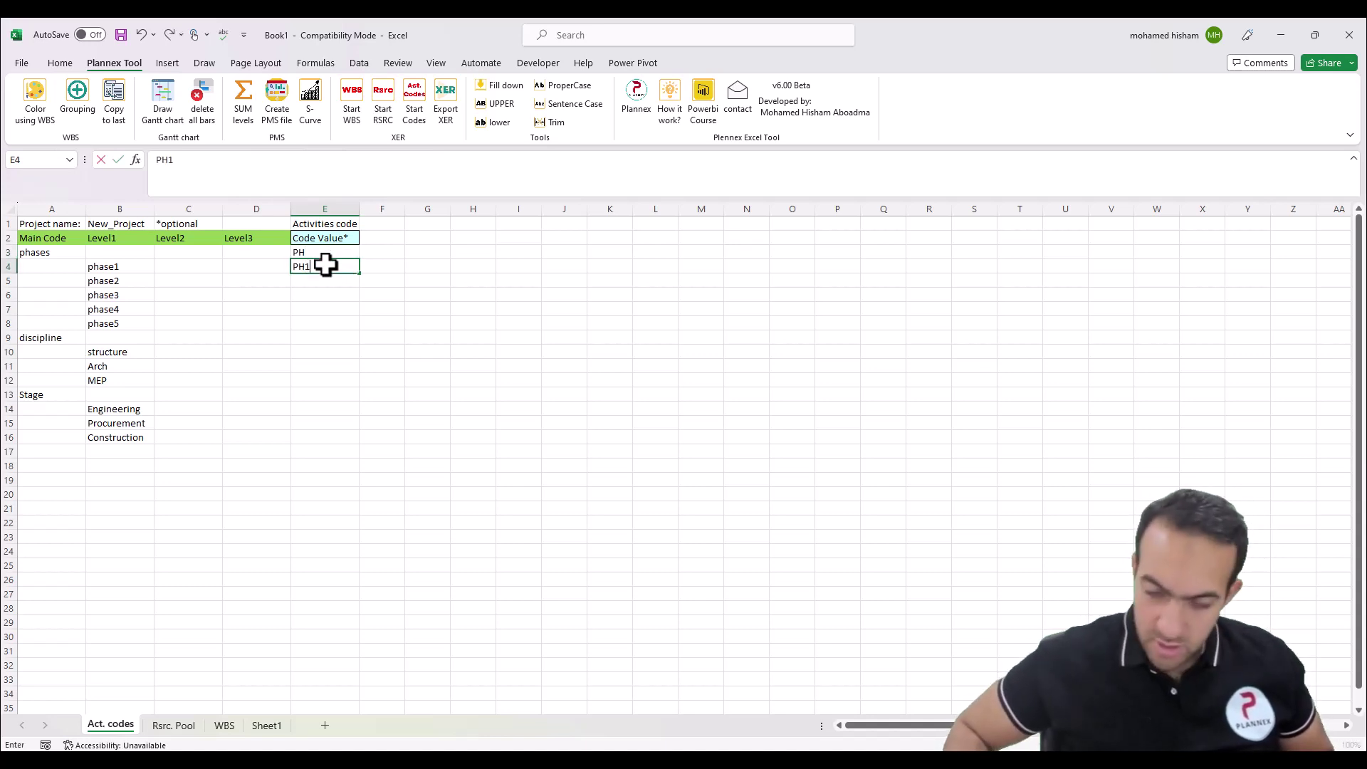
pyautogui.press('Return')
pyautogui.click(336, 269)
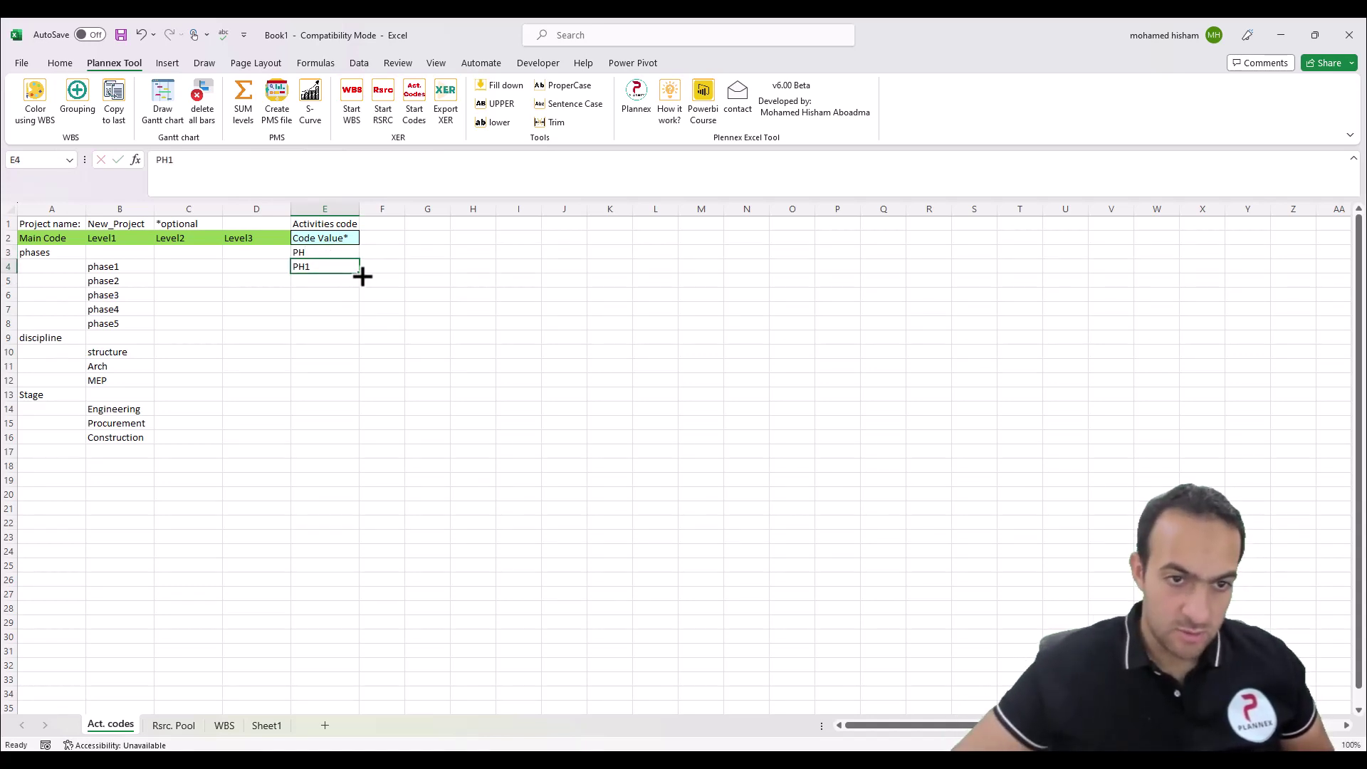
pyautogui.moveTo(360, 274); pyautogui.dragTo(347, 339)
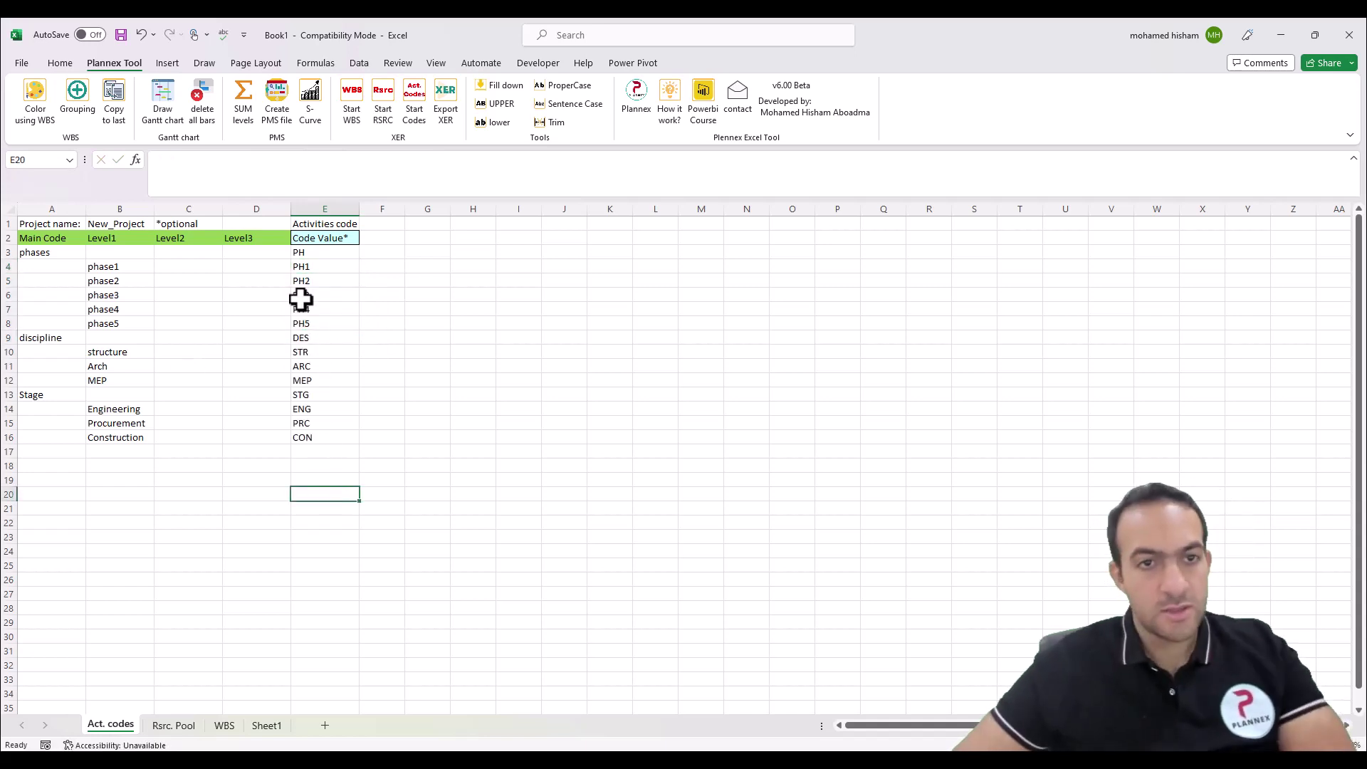
pyautogui.click(301, 297)
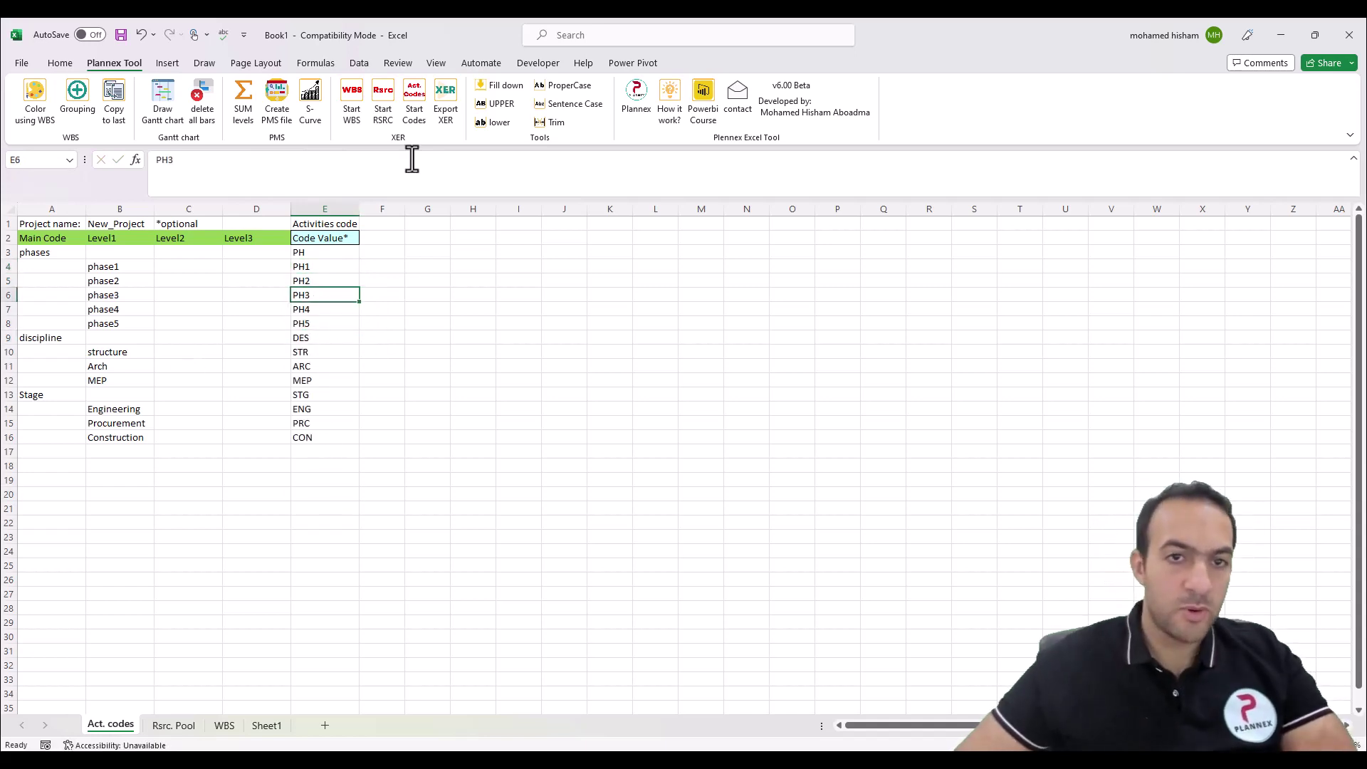
# Export the activity codes as an XER file named act-codes to the Documents folder
pyautogui.click(446, 116)
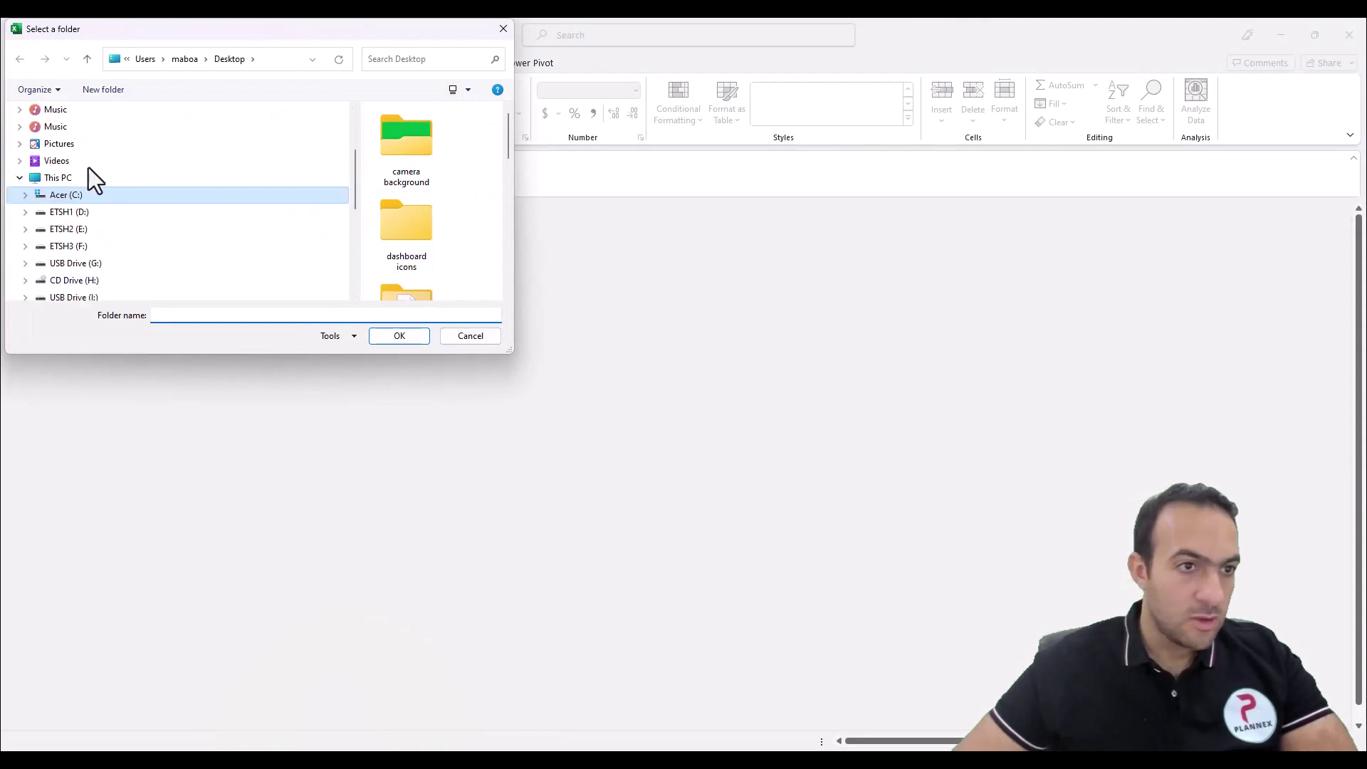
pyautogui.scroll(3, 93, 178)
pyautogui.click(80, 213)
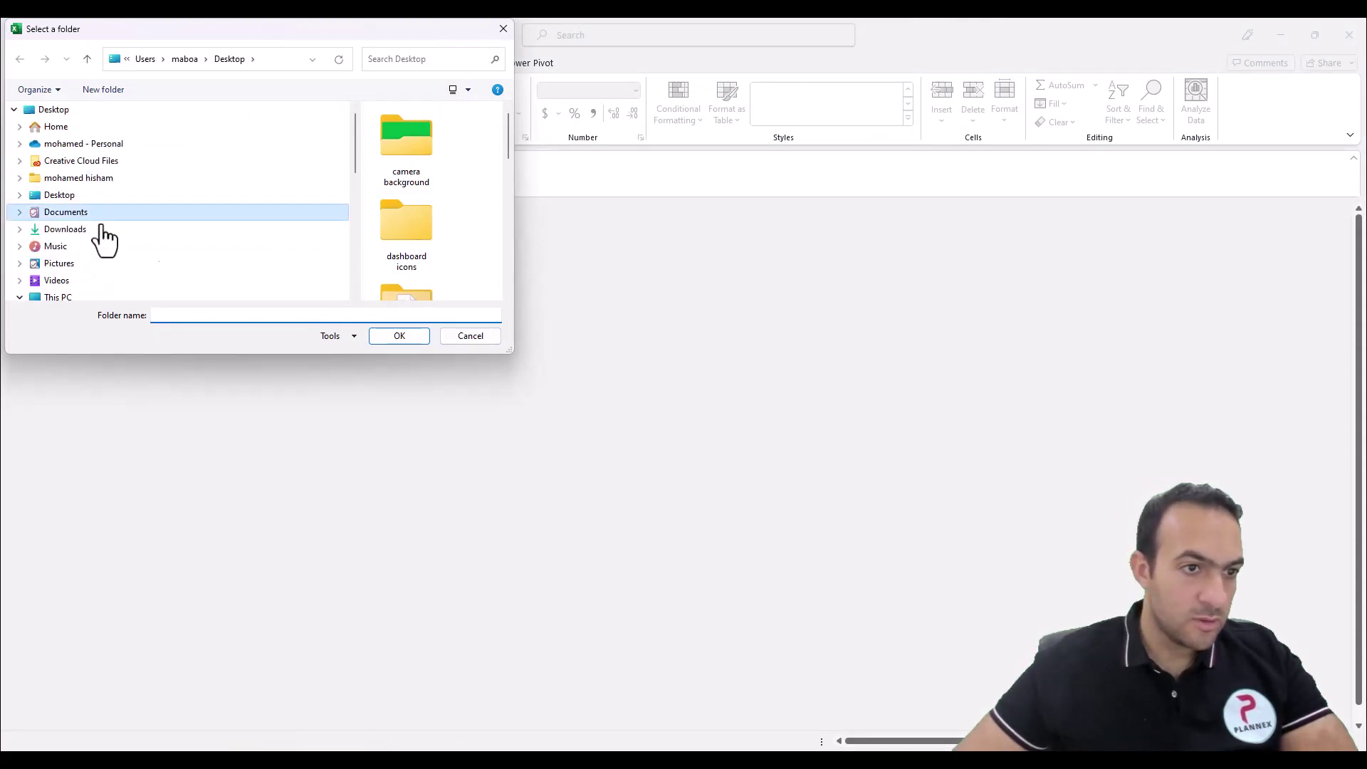
pyautogui.click(404, 336)
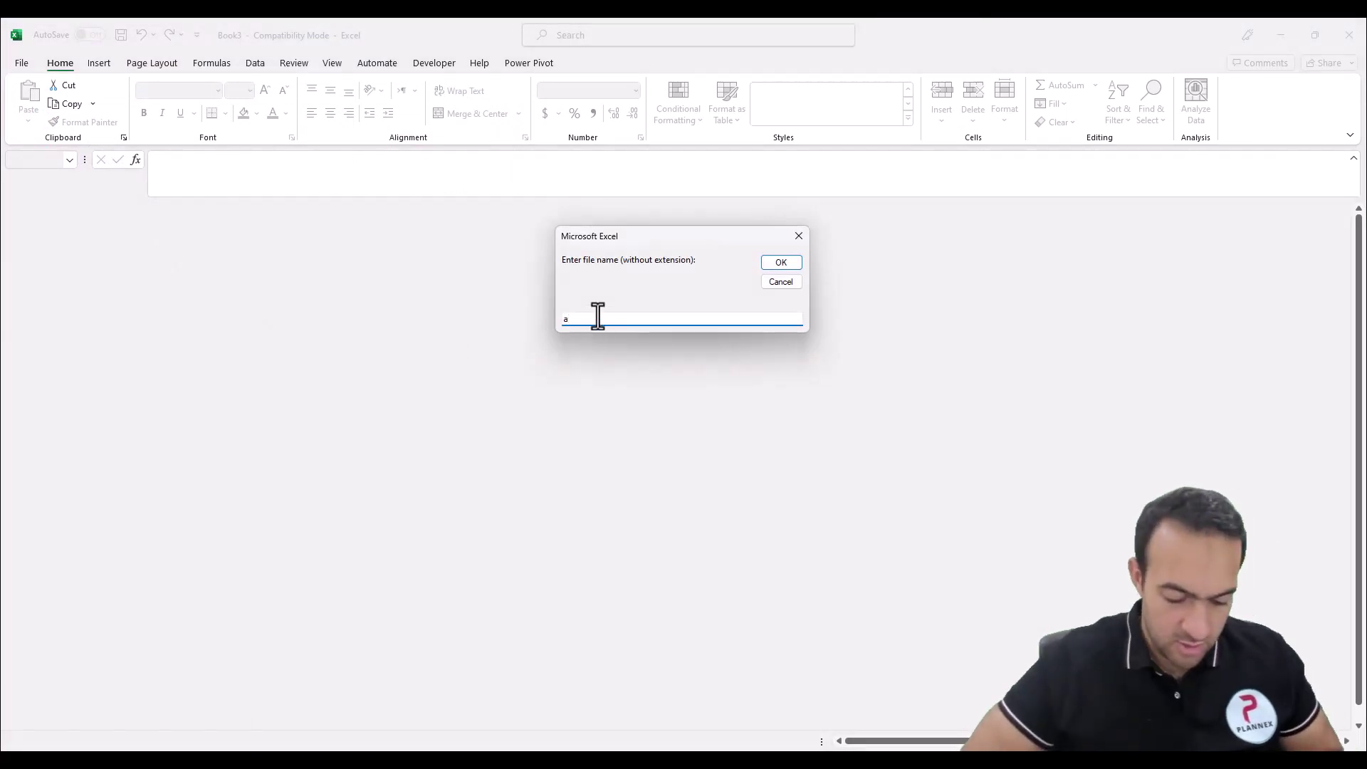
pyautogui.write('act')
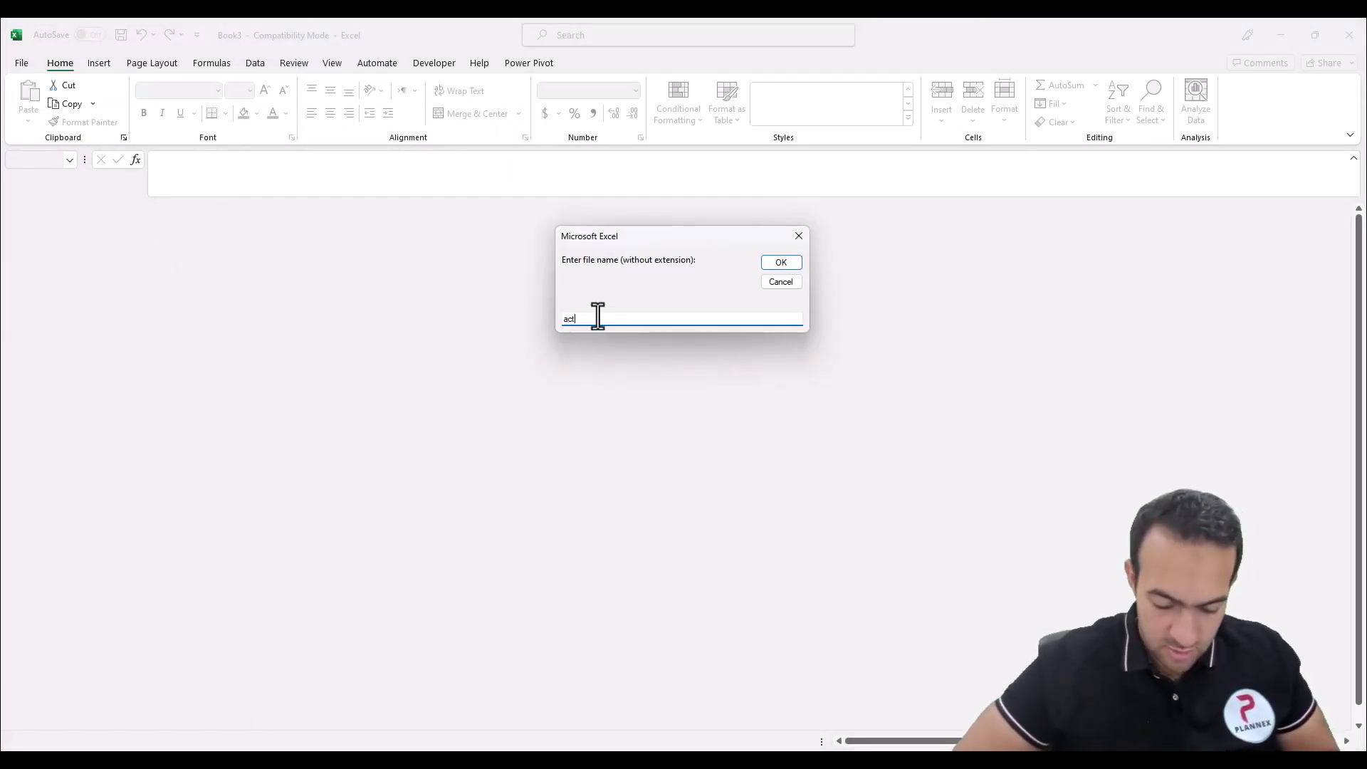
pyautogui.write('-code')
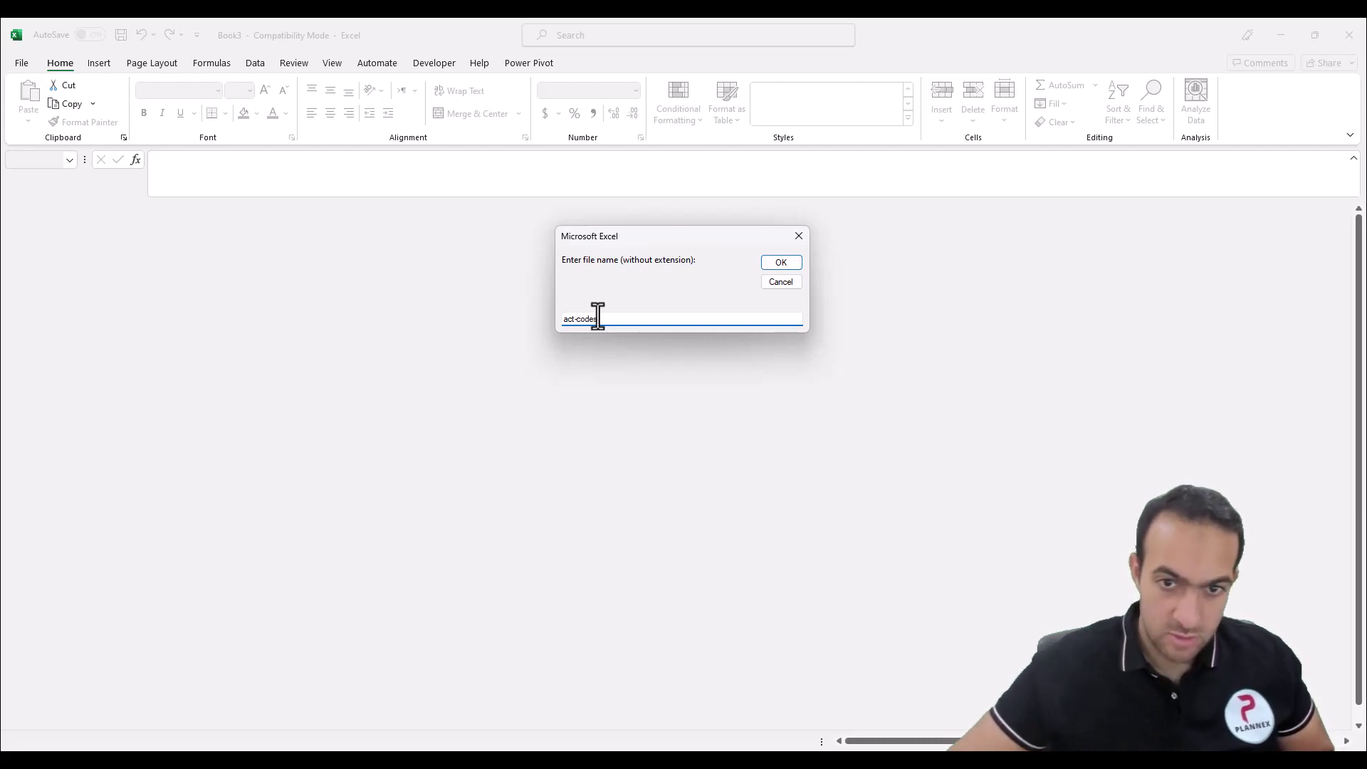
pyautogui.write('s')
pyautogui.click(794, 265)
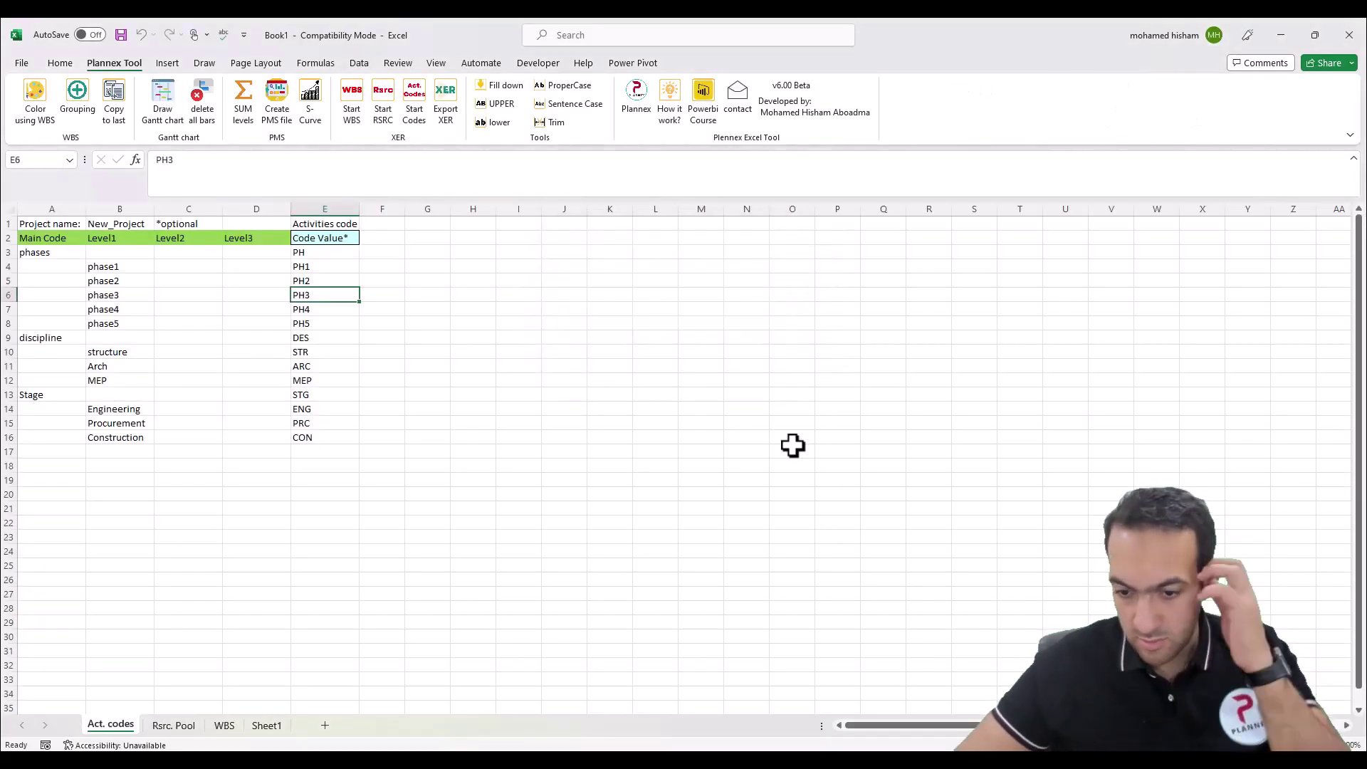
# Switch to Primavera P6 and start an XER import, choosing act-codes.xer from the Documents folder as the source file
pyautogui.click(841, 701)
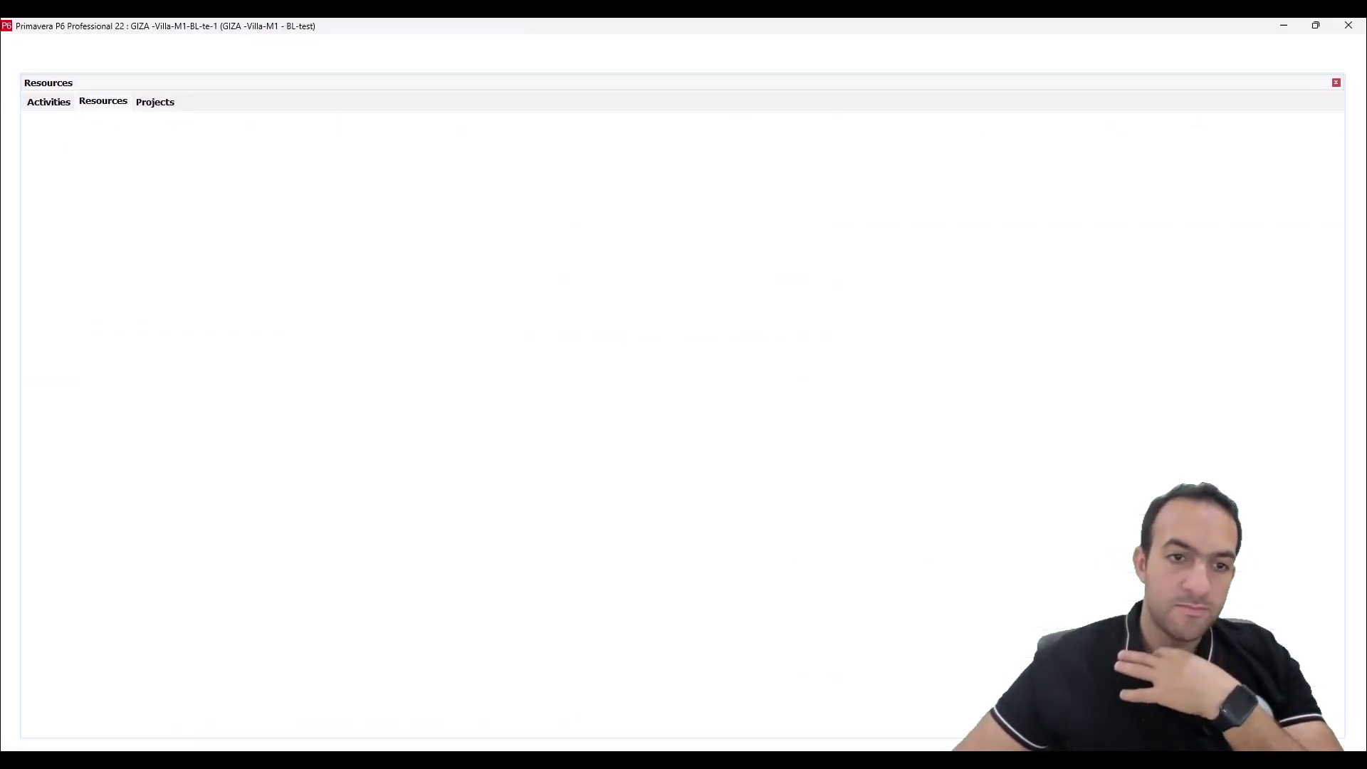
pyautogui.scroll(-2, 311, 391)
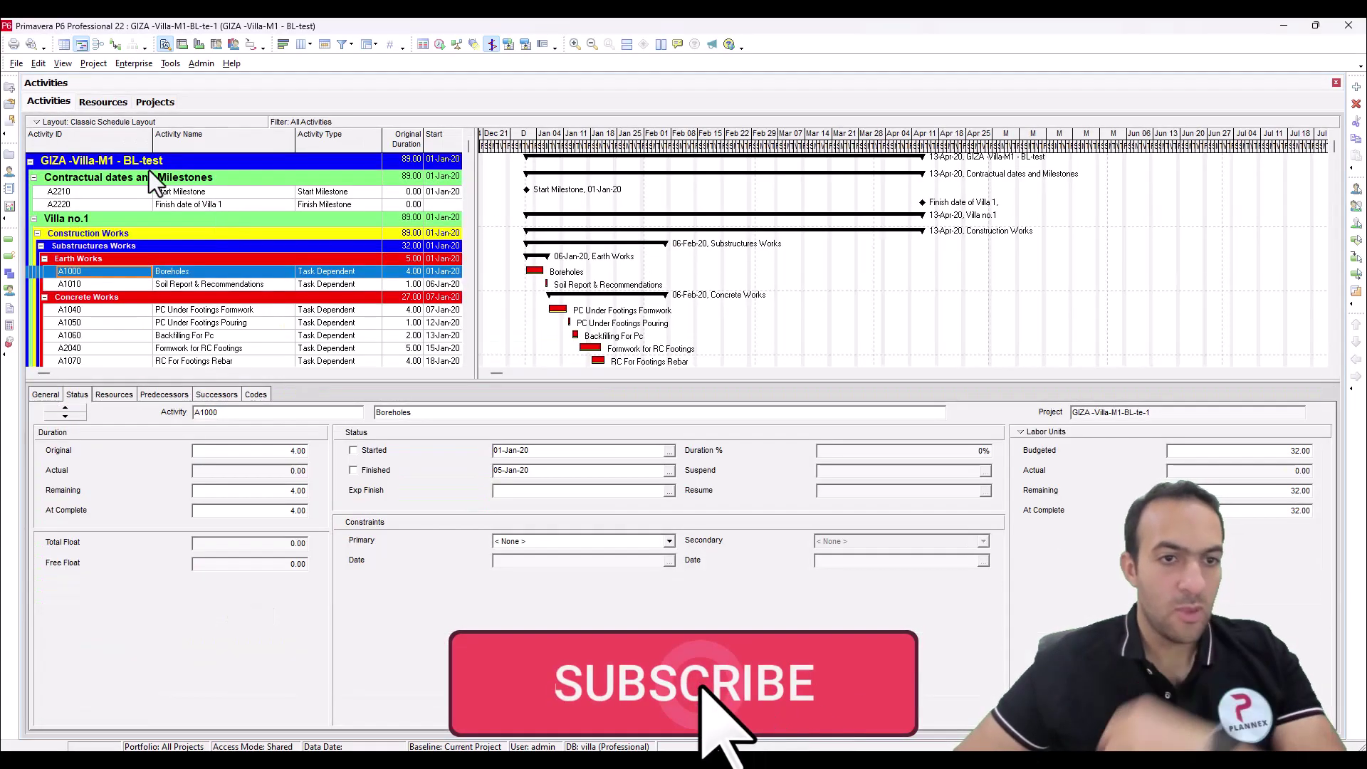
pyautogui.click(16, 63)
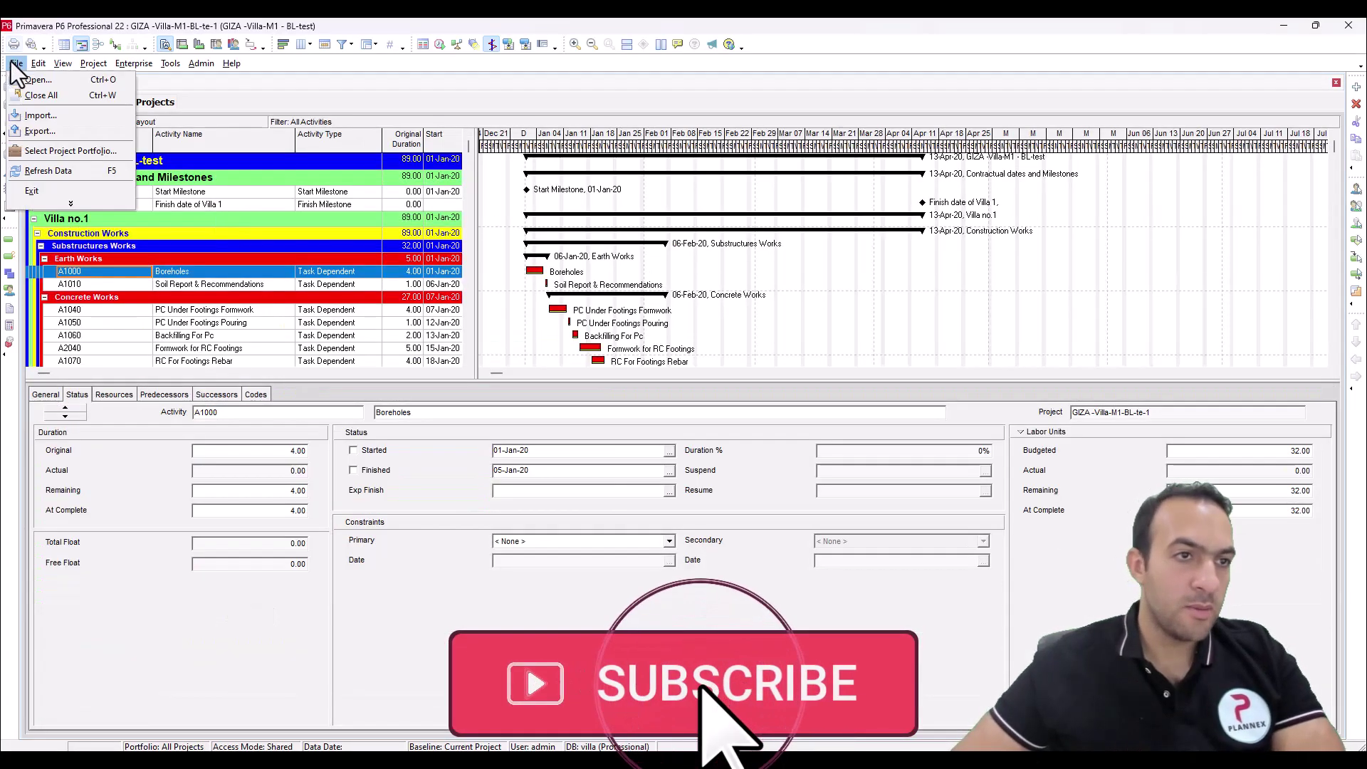
pyautogui.click(66, 117)
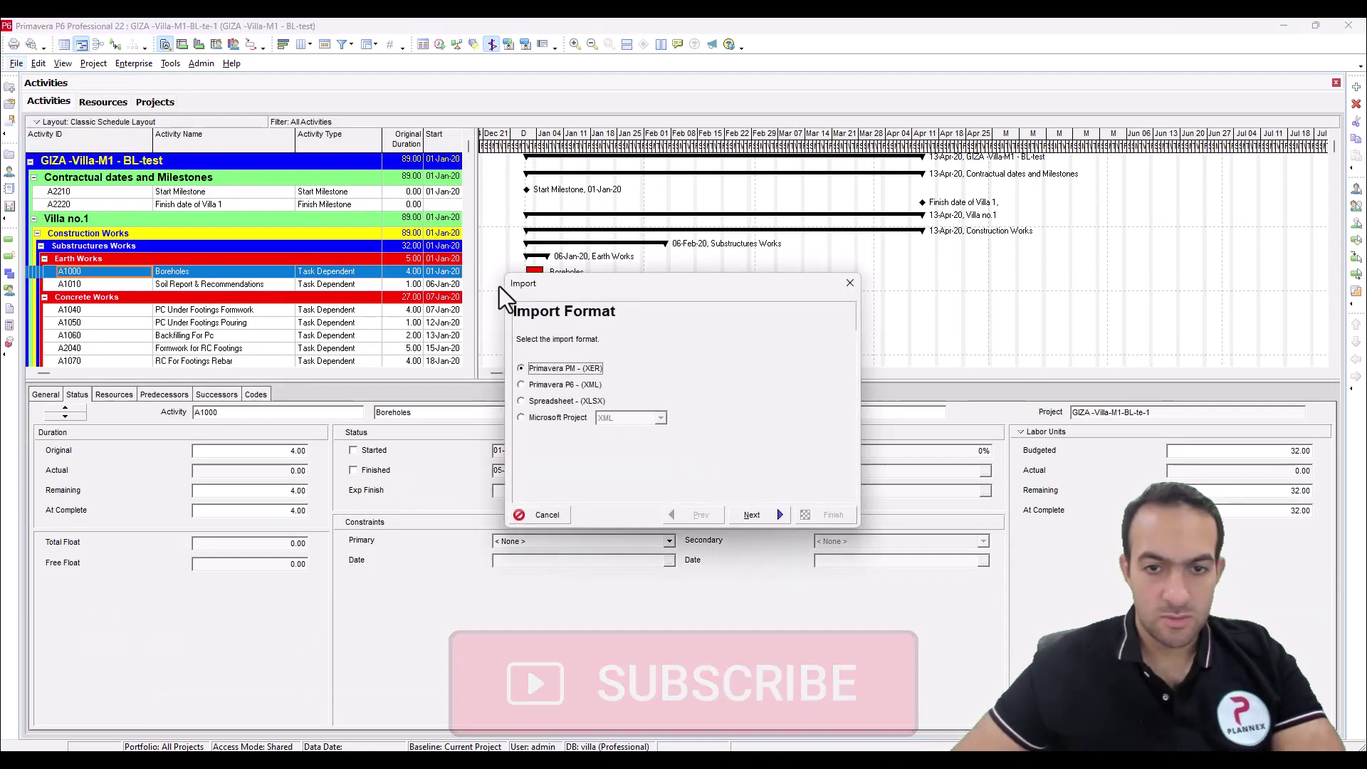
pyautogui.click(749, 513)
pyautogui.click(773, 519)
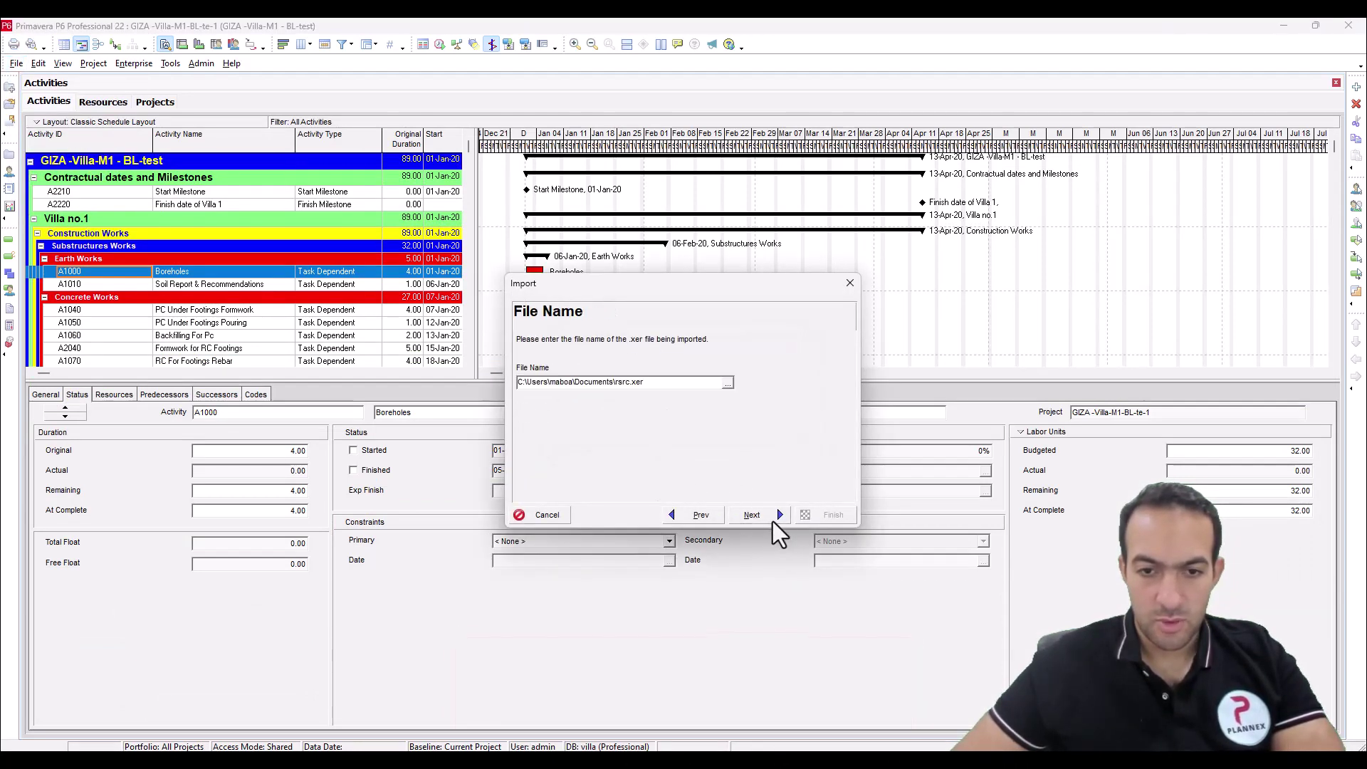
pyautogui.click(728, 384)
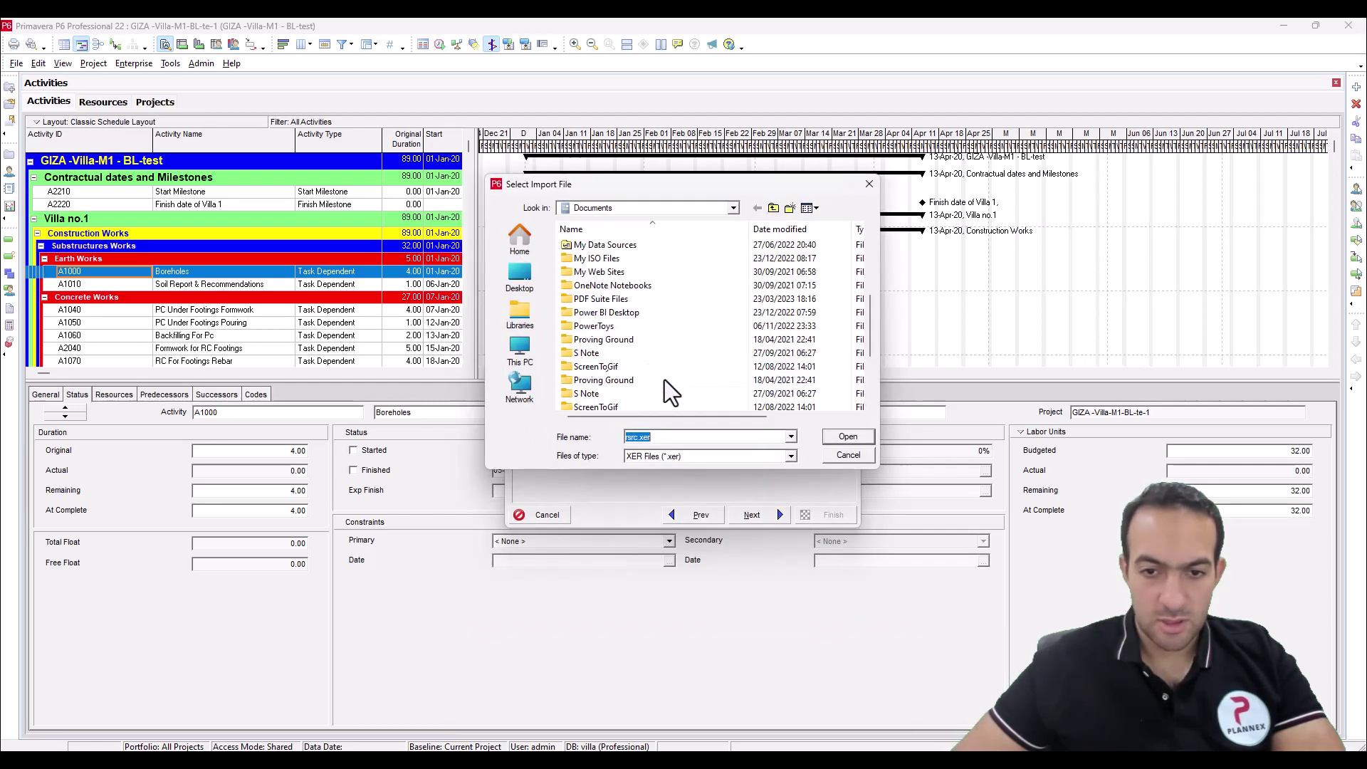
pyautogui.doubleClick(605, 353)
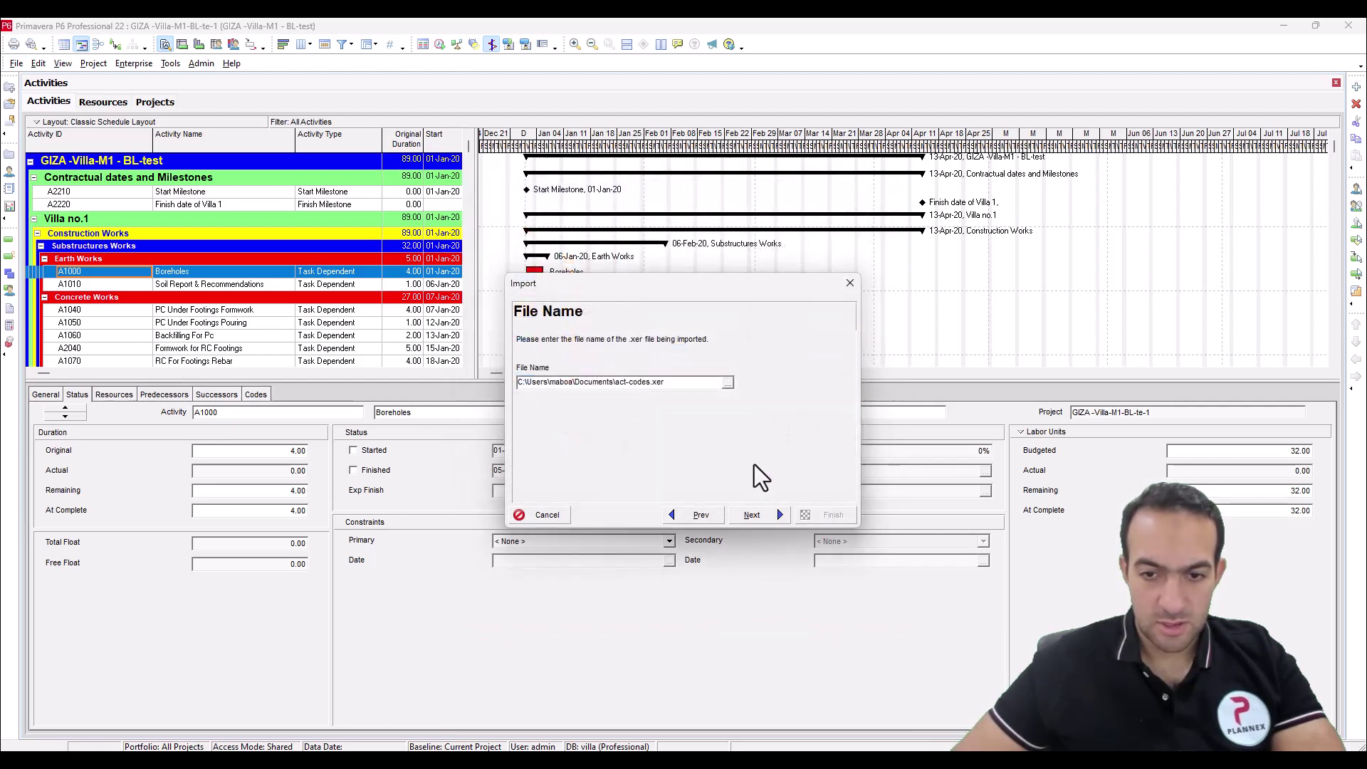
pyautogui.click(753, 513)
# Import NEWPROJ as a new project under the VILLA BL EPS using the default configuration
pyautogui.click(779, 428)
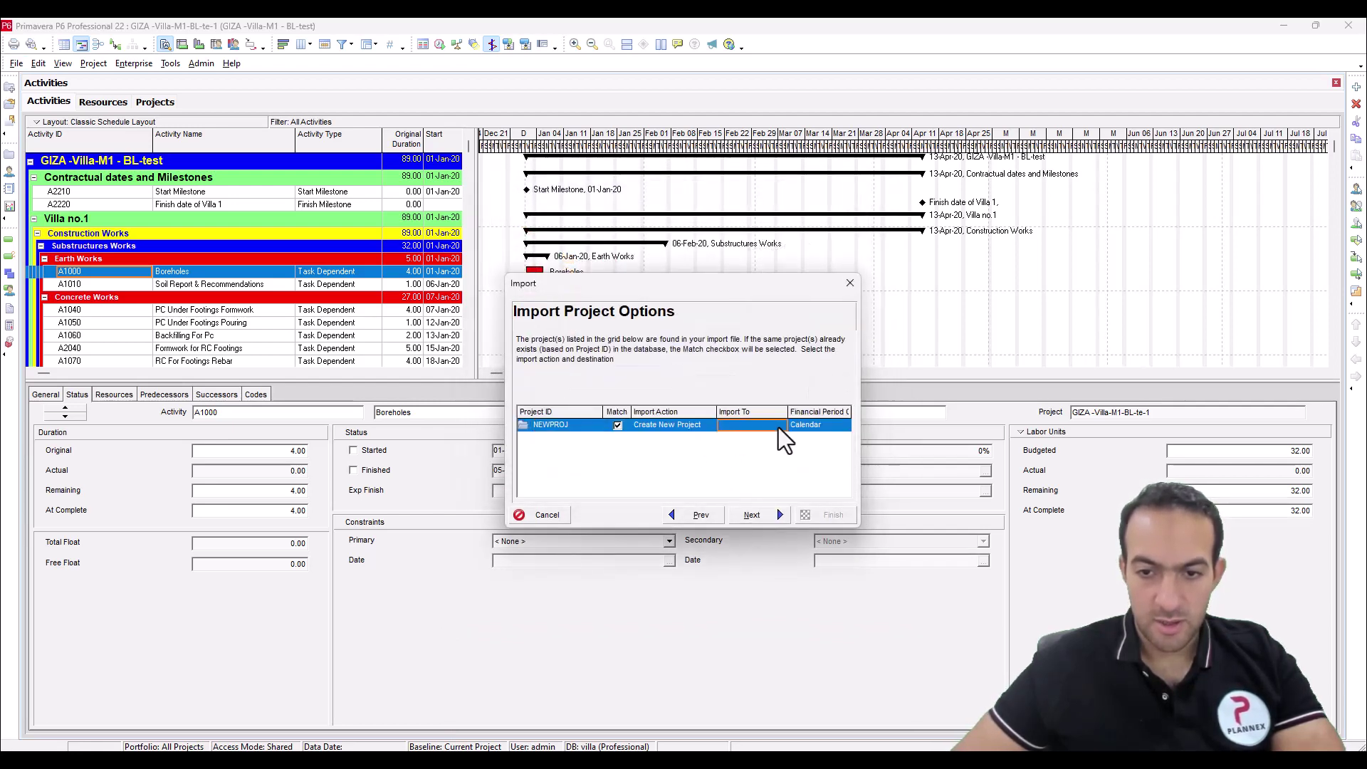
pyautogui.click(780, 427)
pyautogui.doubleClick(299, 293)
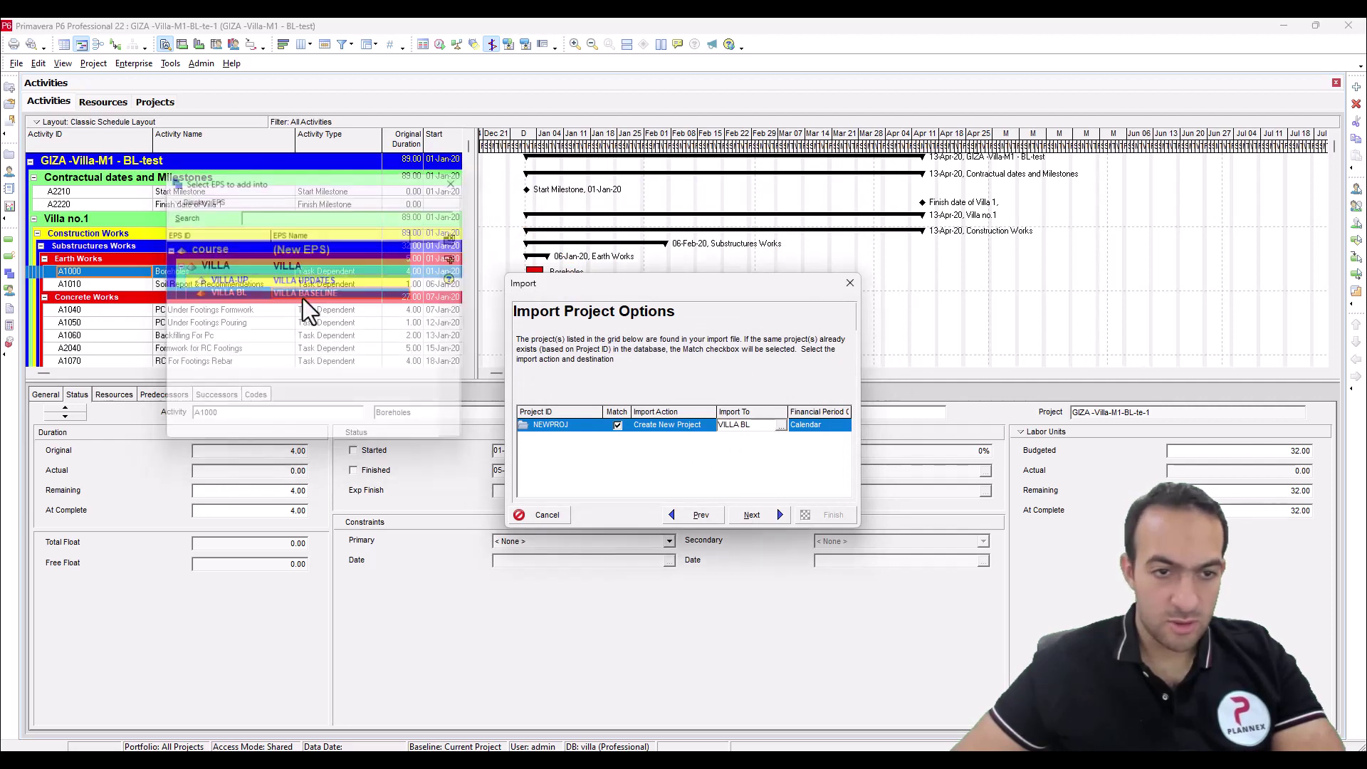
pyautogui.click(751, 515)
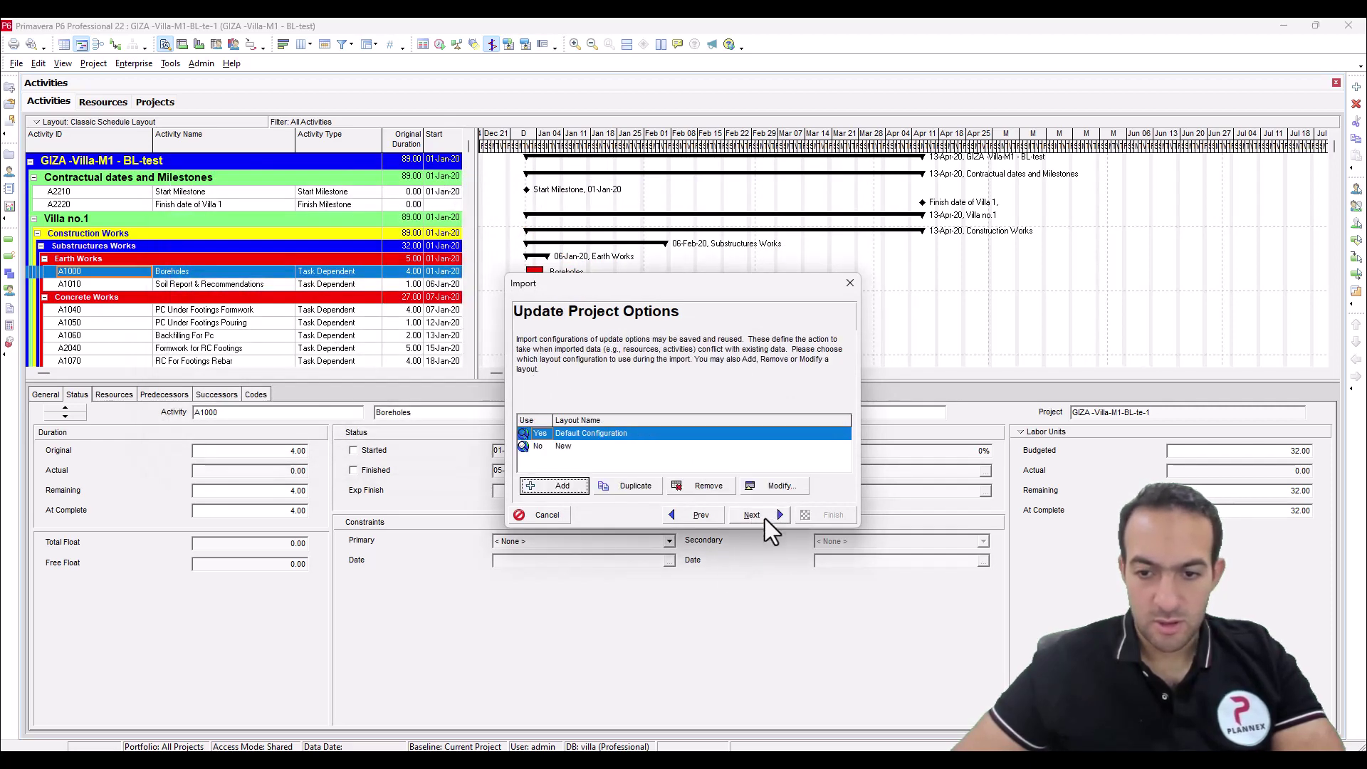
pyautogui.click(765, 517)
pyautogui.click(822, 521)
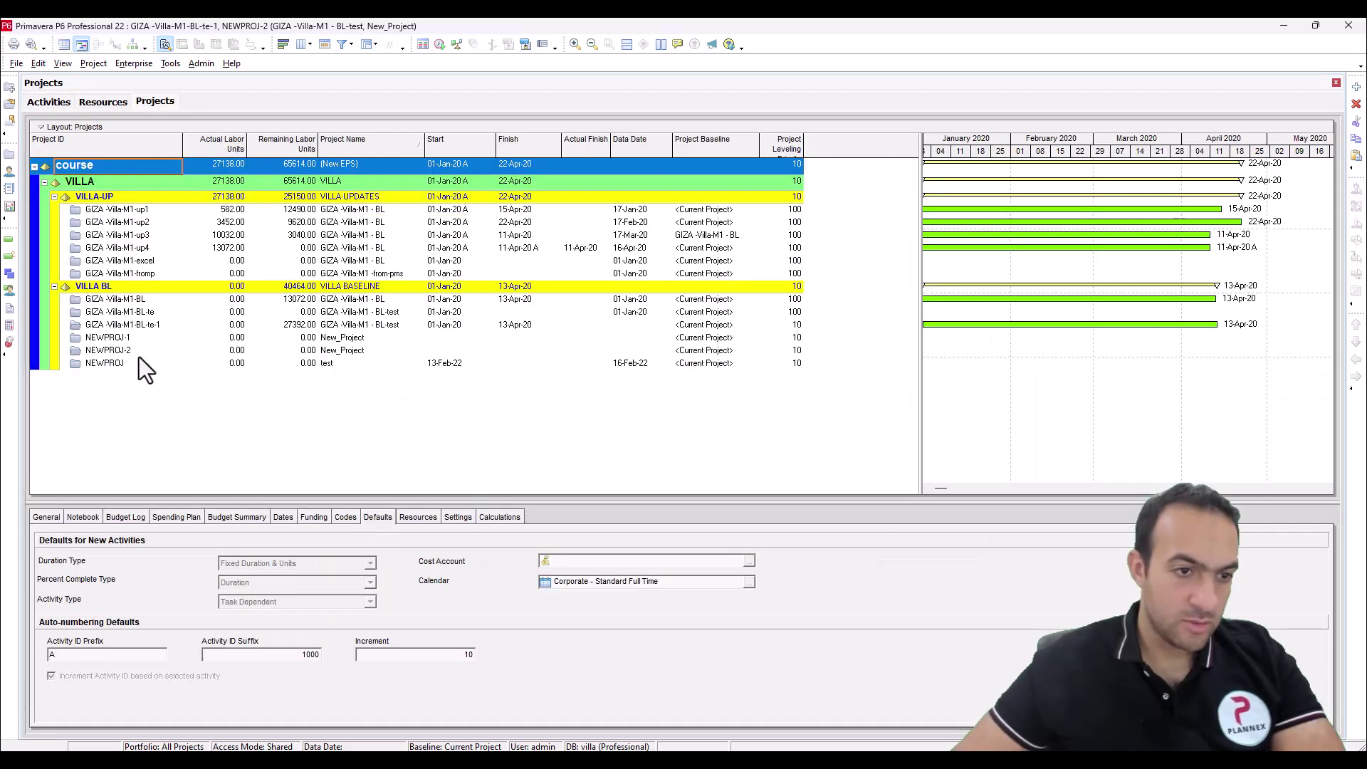
# Open the NEWPROJ-2 project from the VILLA BL group of projects
pyautogui.click(139, 352)
pyautogui.rightClick(139, 354)
pyautogui.click(182, 364)
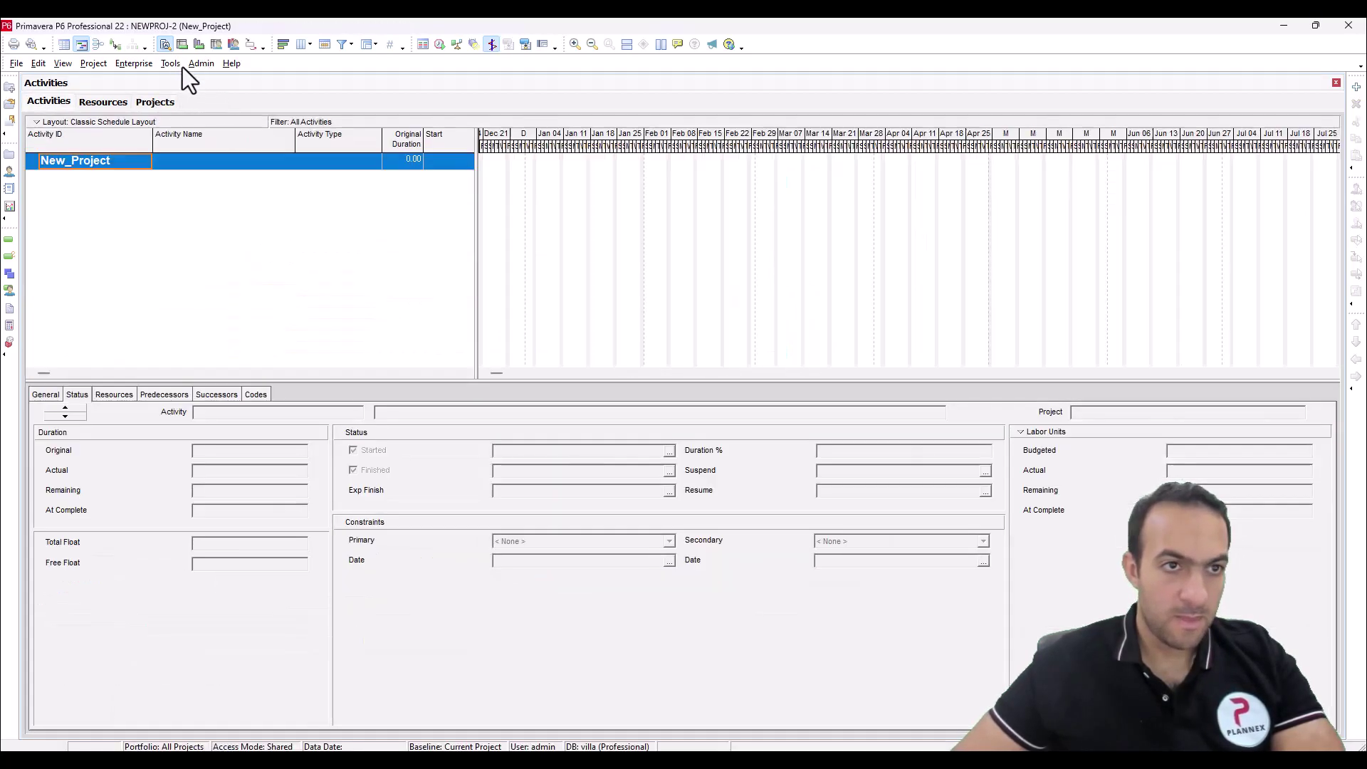
# Examine the project-level activity codes of NEWPROJ-2, checking the values under phases and Stage
pyautogui.click(137, 64)
pyautogui.press('Escape')
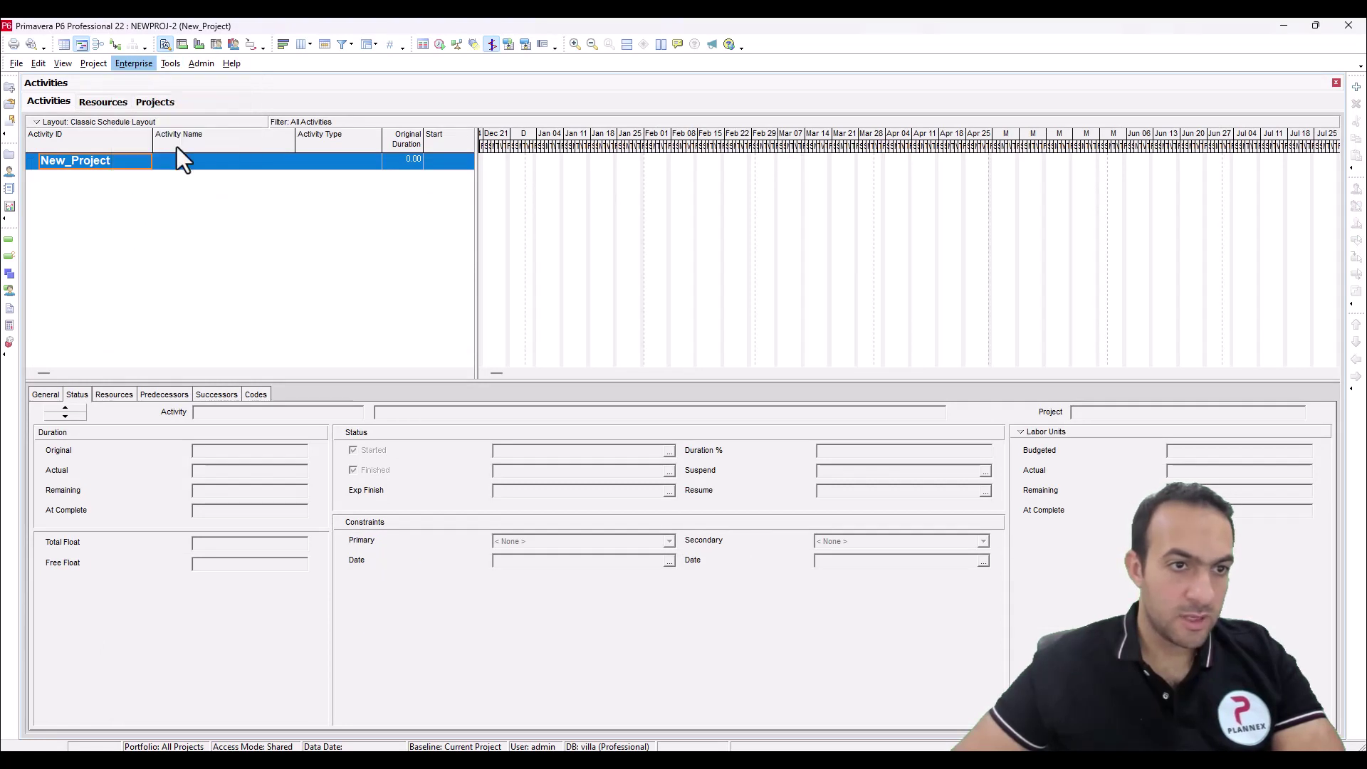
pyautogui.click(498, 223)
pyautogui.click(480, 247)
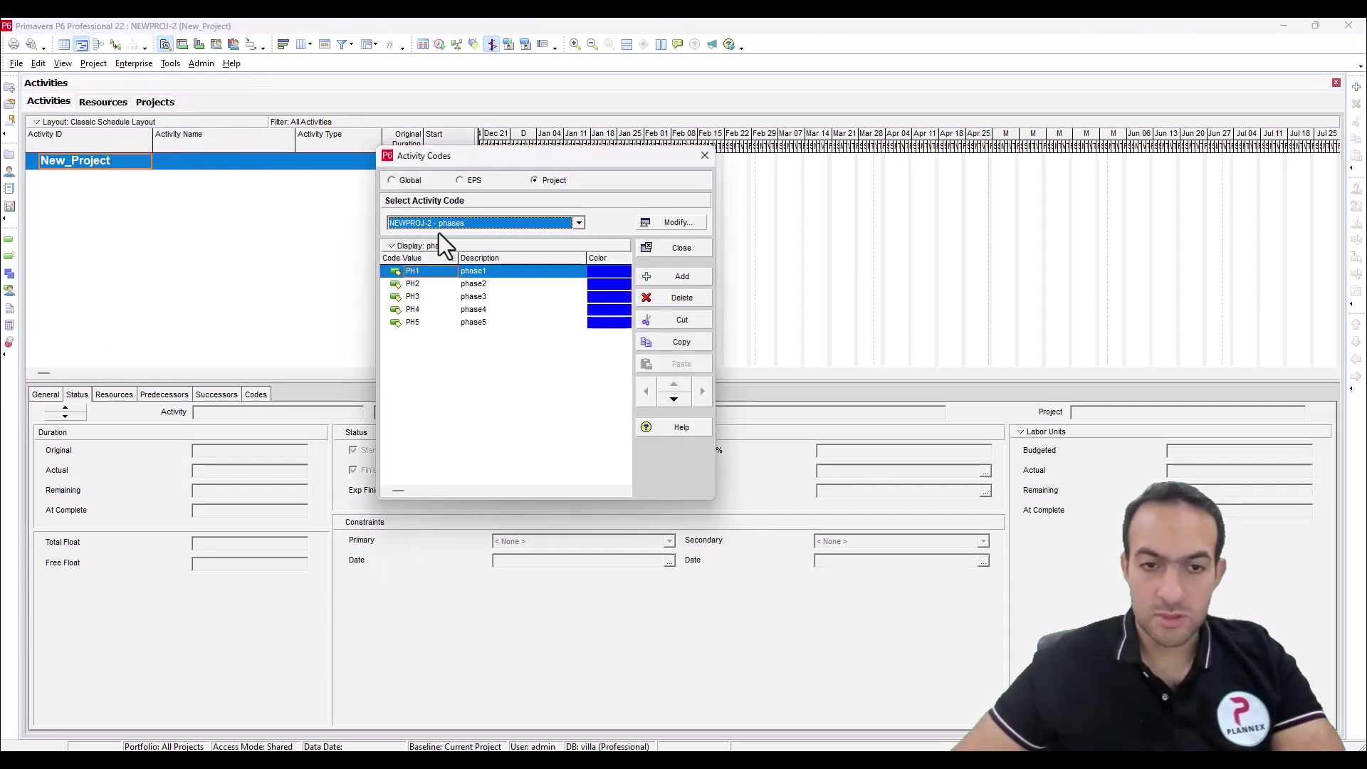
pyautogui.click(459, 255)
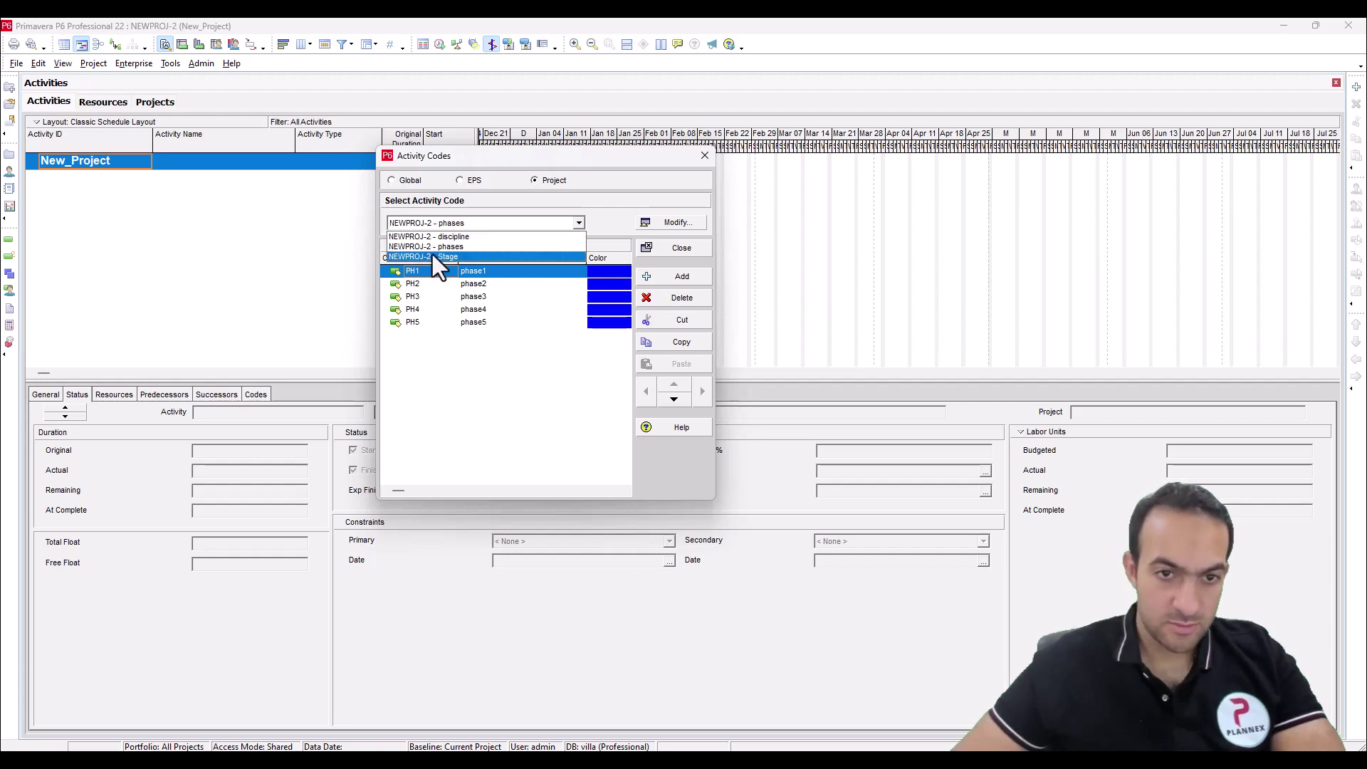
pyautogui.click(433, 254)
pyautogui.click(704, 156)
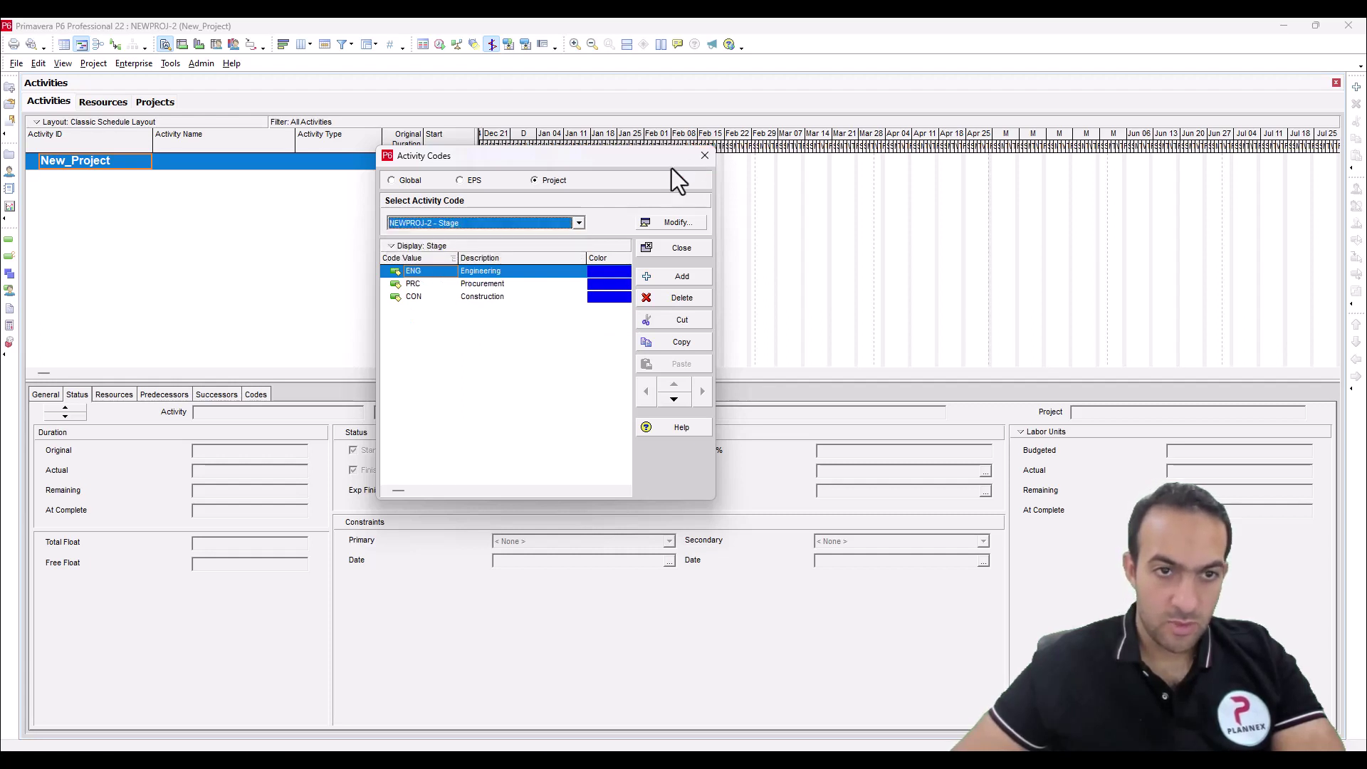
# Open the existing project GIZA -Villa-M1-BL-te-1 from the projects list
pyautogui.click(161, 105)
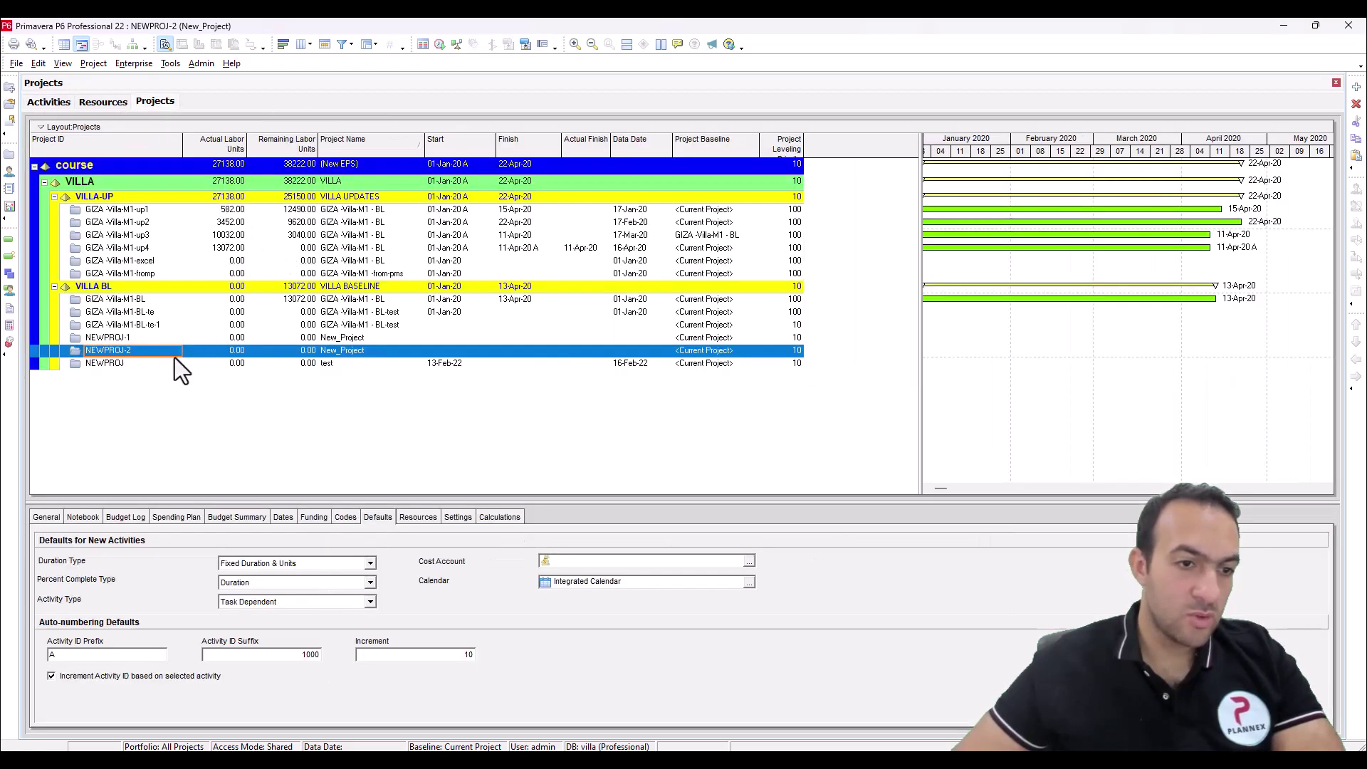
pyautogui.click(134, 327)
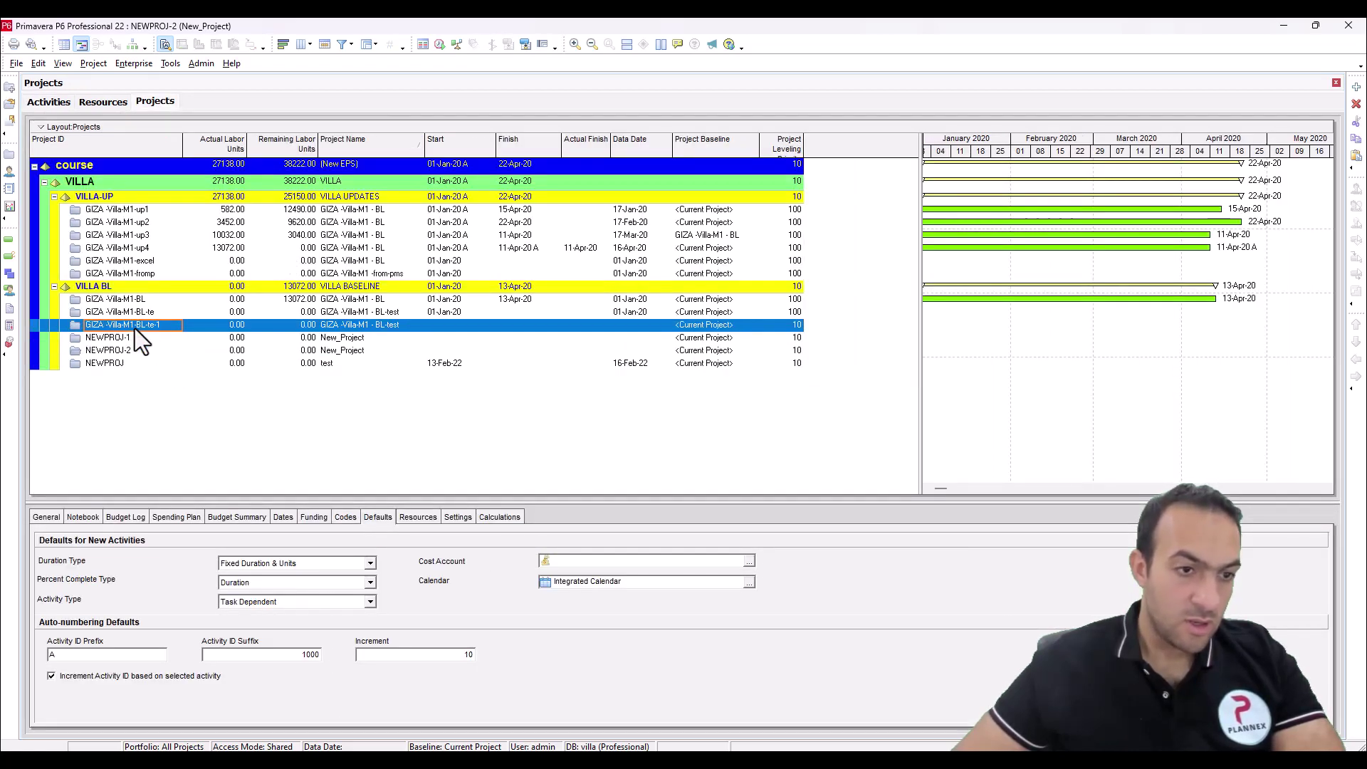
pyautogui.rightClick(138, 326)
pyautogui.click(200, 342)
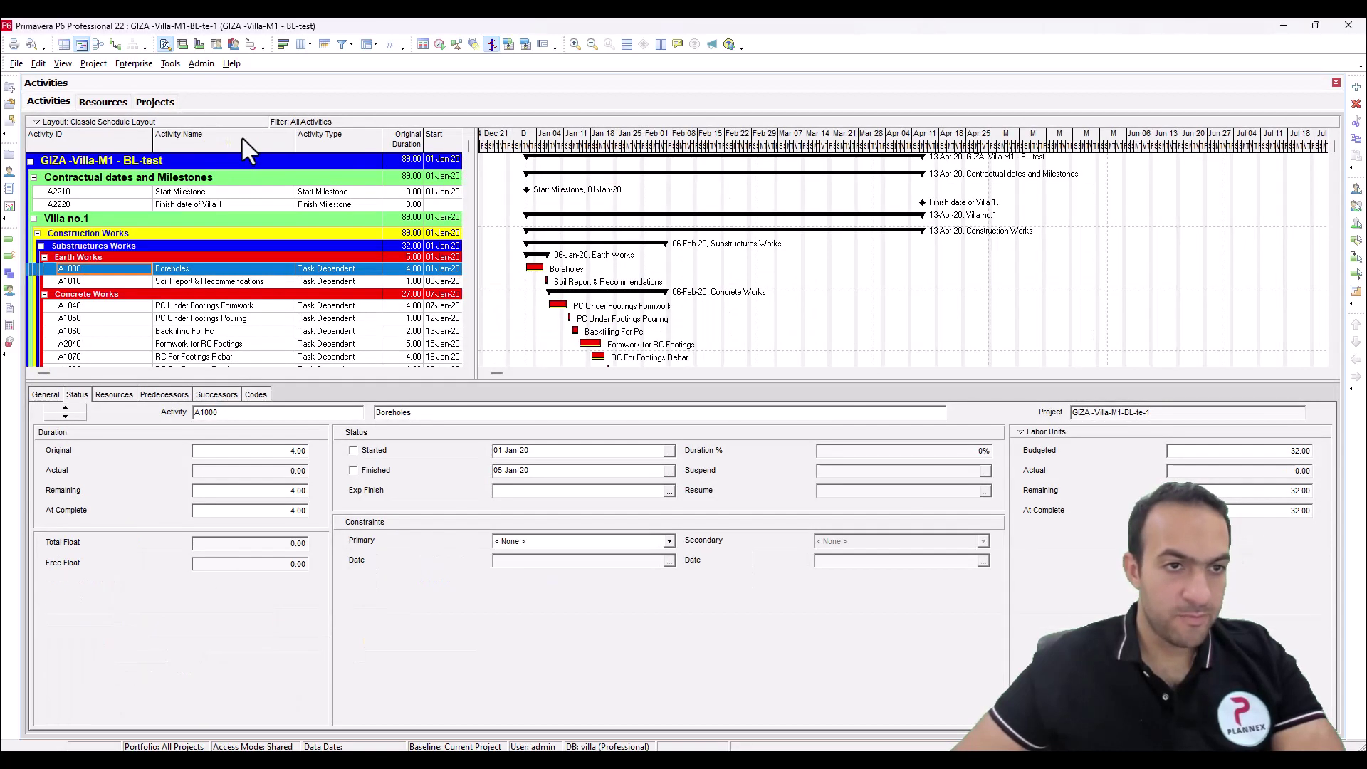
# Start another XER import with act-codes.xer from the Documents folder as the source file
pyautogui.click(18, 63)
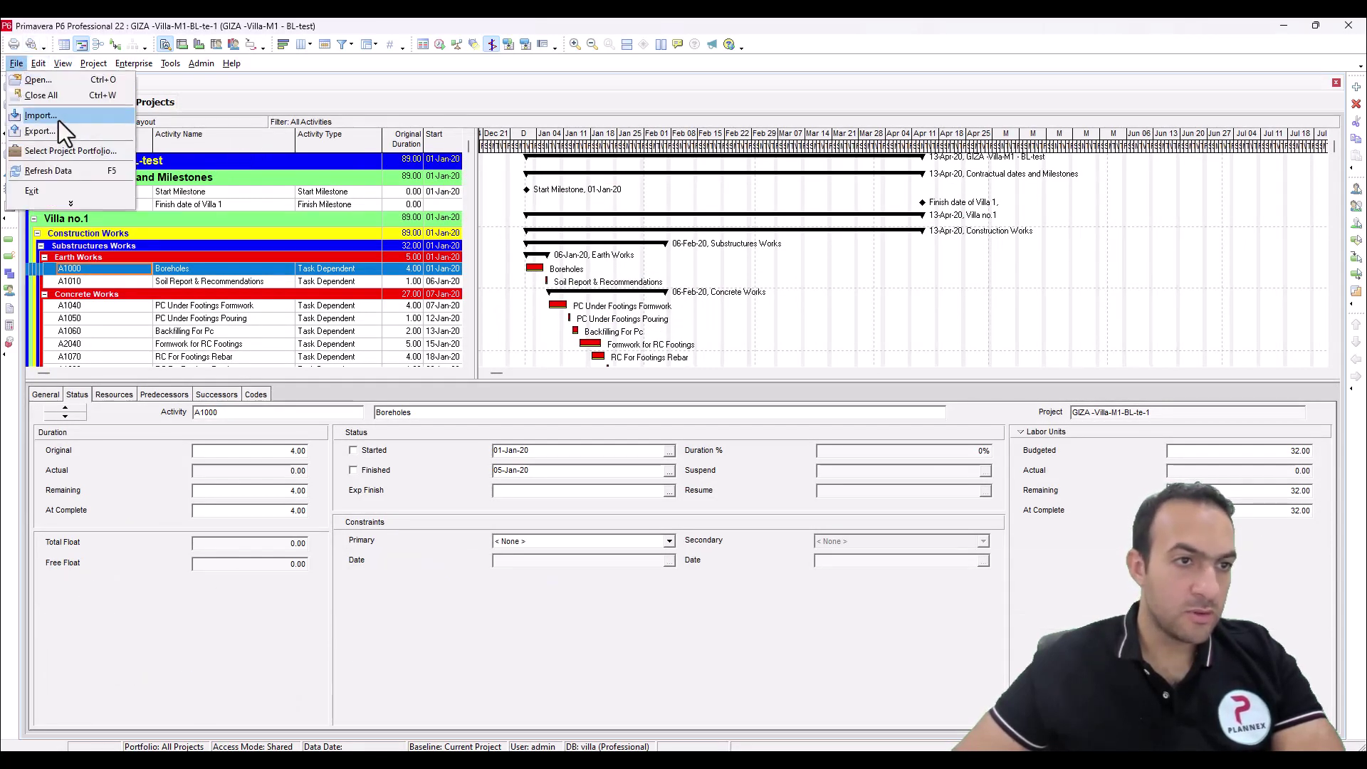
pyautogui.click(57, 117)
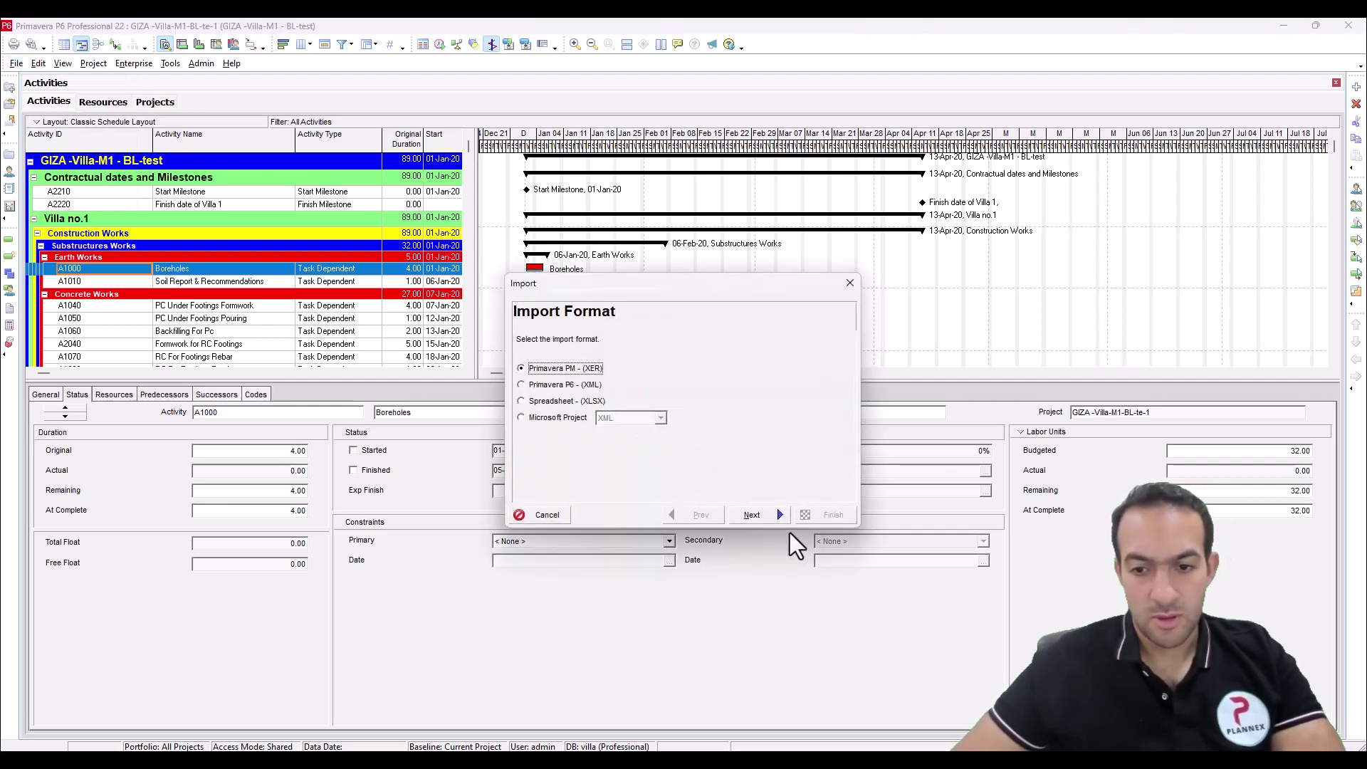
pyautogui.click(761, 515)
pyautogui.click(759, 514)
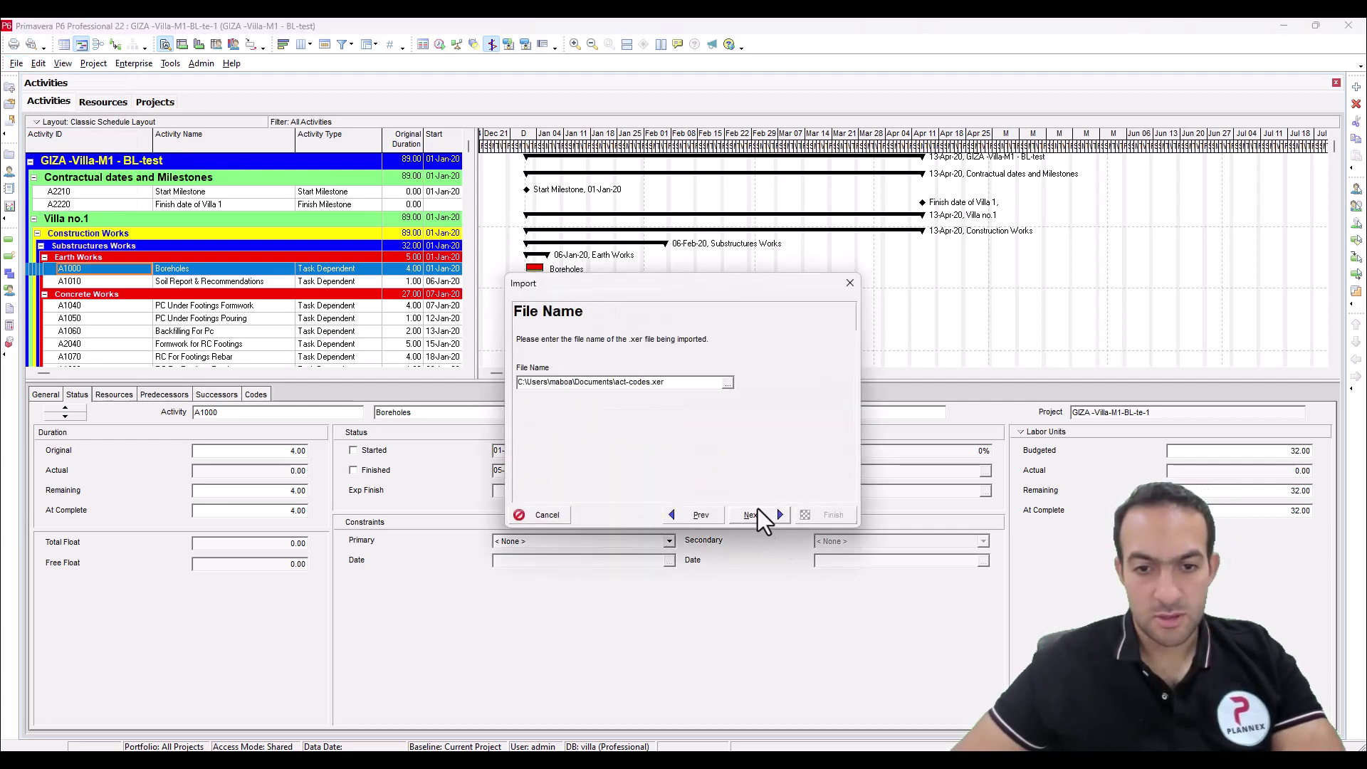
pyautogui.click(727, 383)
pyautogui.click(832, 459)
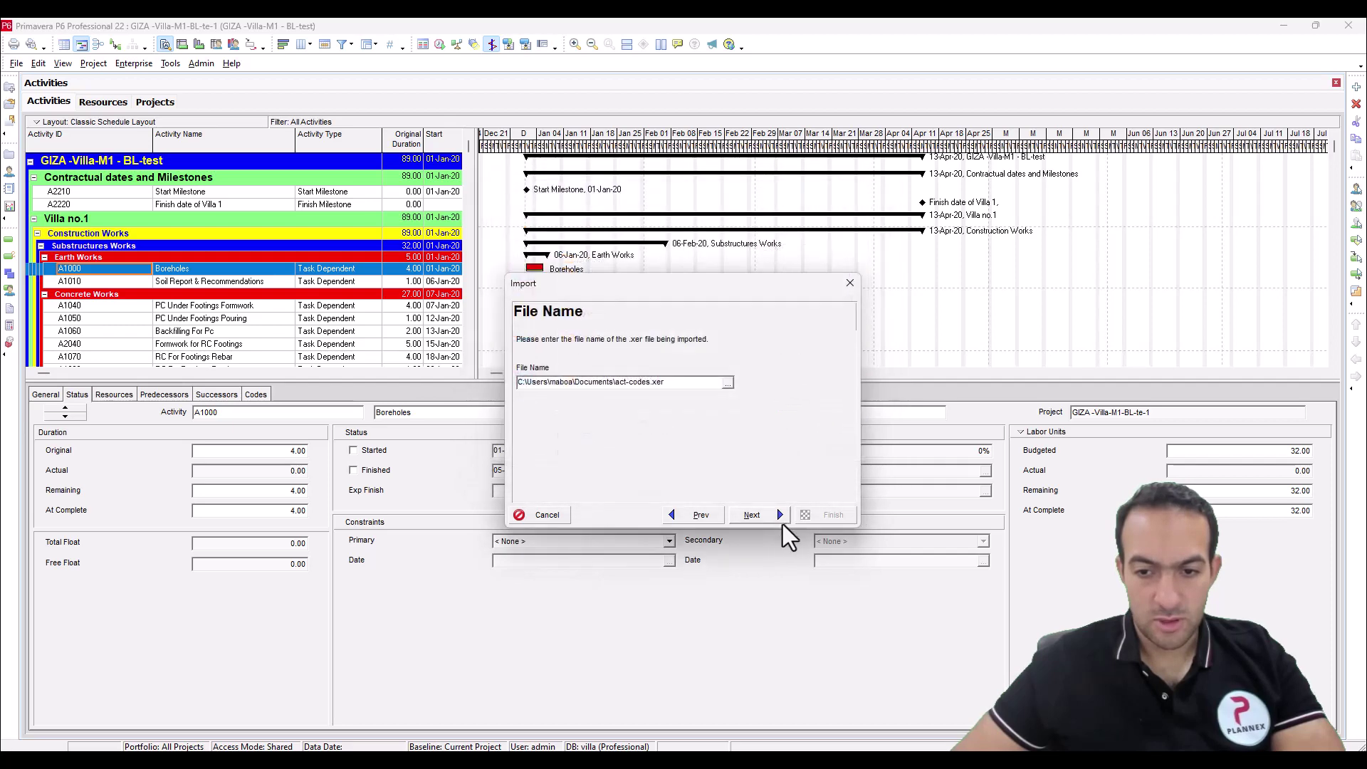
pyautogui.click(781, 519)
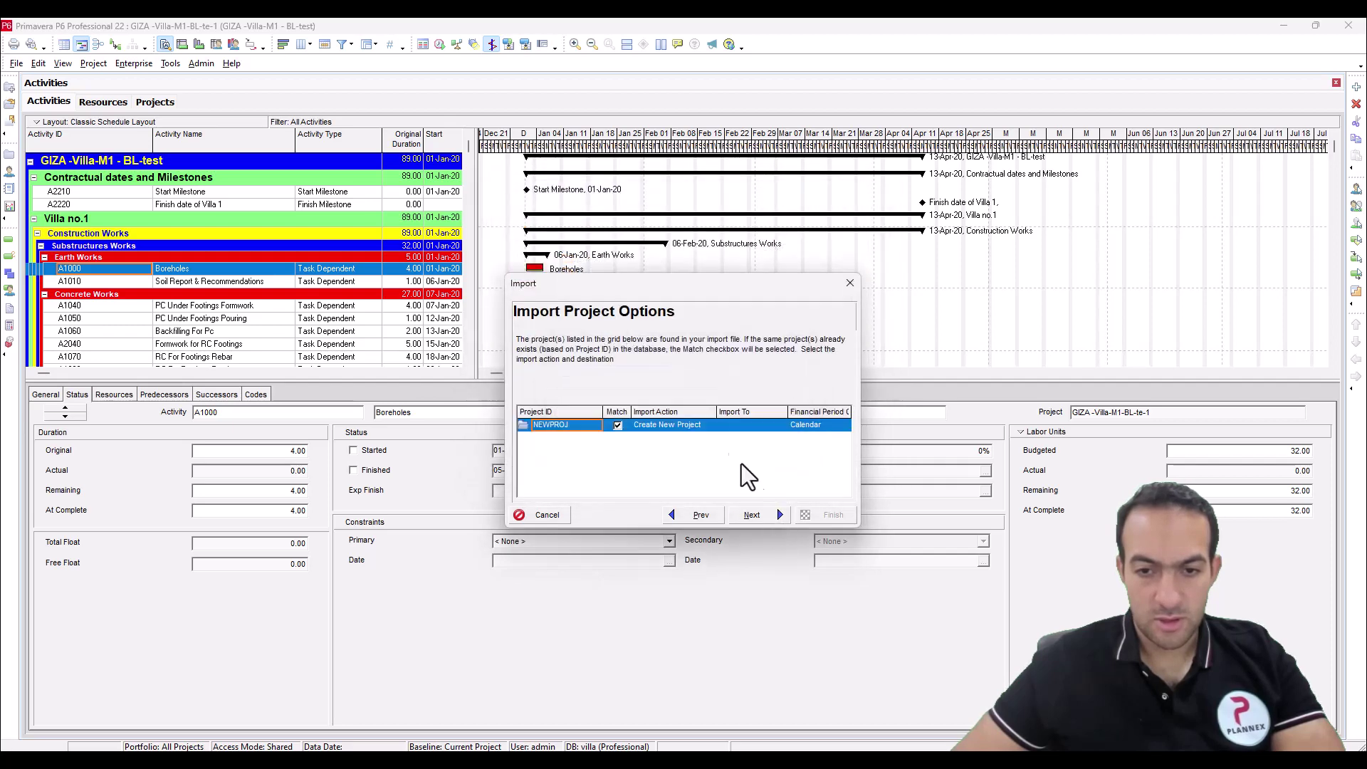
# Set the import action for NEWPROJ to Update Existing Project with GIZA -Villa-M1-BL-te-1 as the destination
pyautogui.click(708, 429)
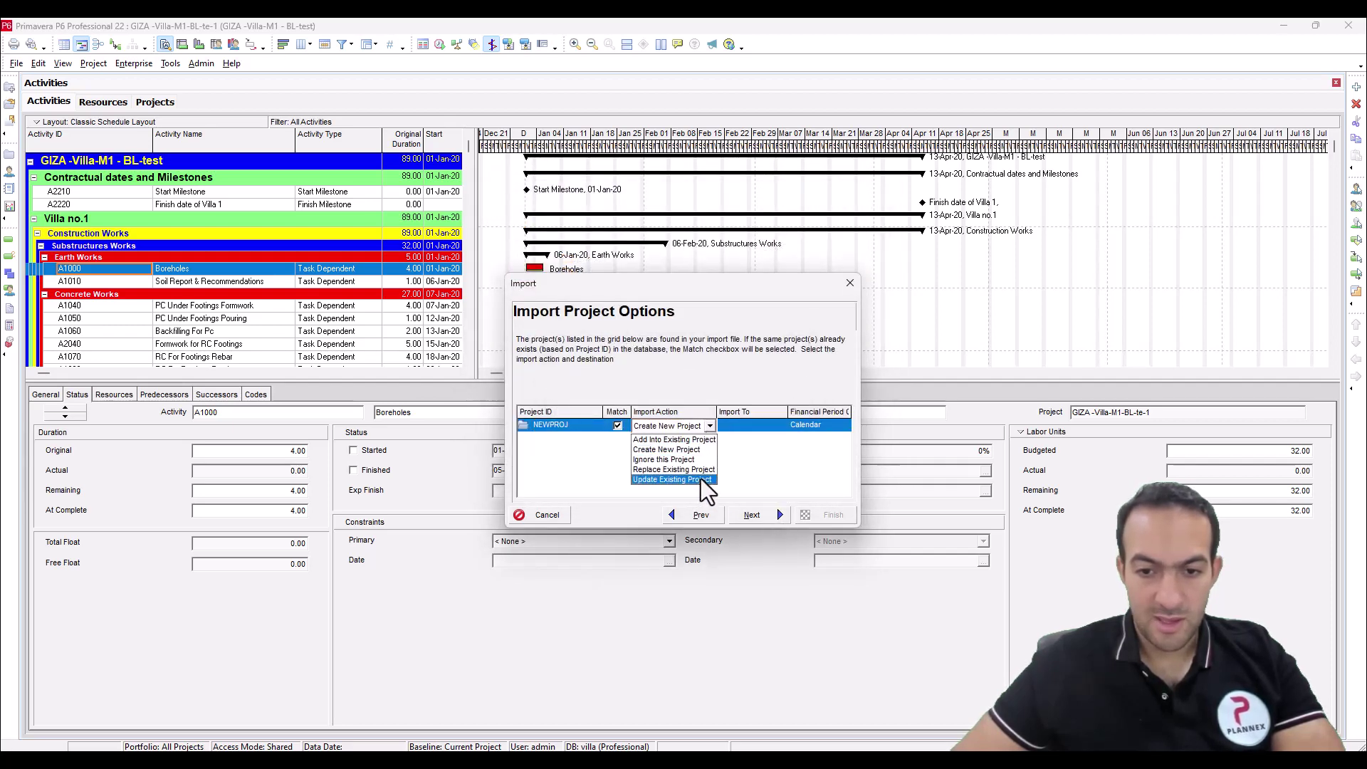
pyautogui.click(701, 479)
pyautogui.click(781, 426)
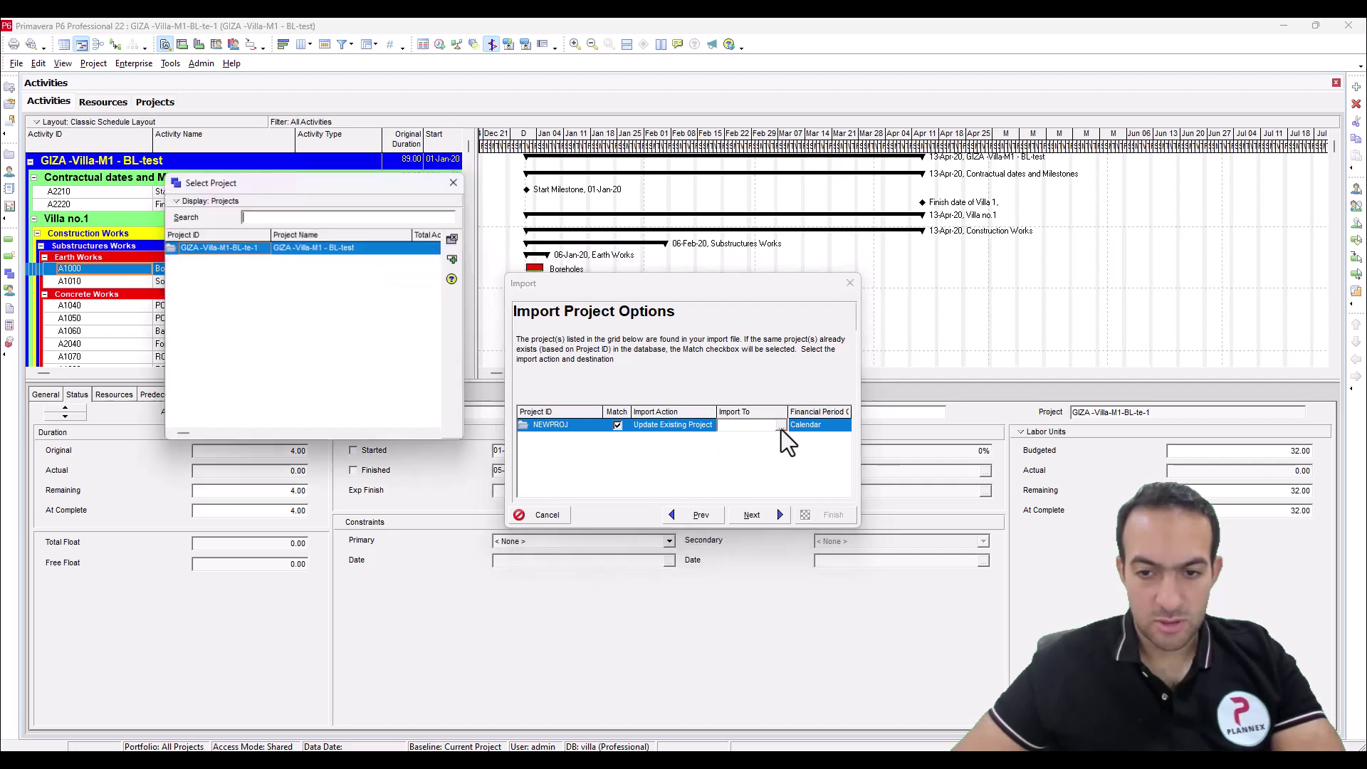
pyautogui.click(313, 254)
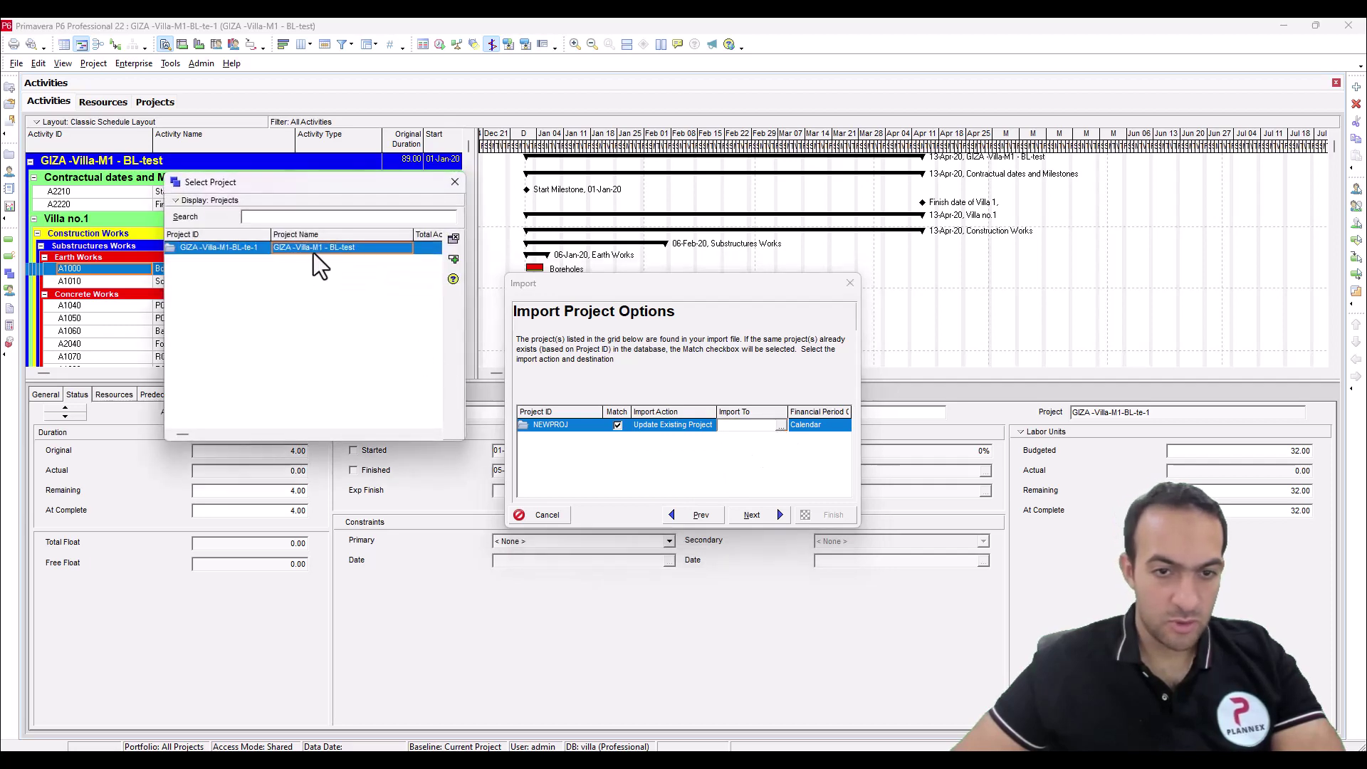
pyautogui.click(769, 514)
# Modify the New import configuration so Resources is set to Do Not Import, leaving project Activity Codes on Update Existing
pyautogui.click(780, 486)
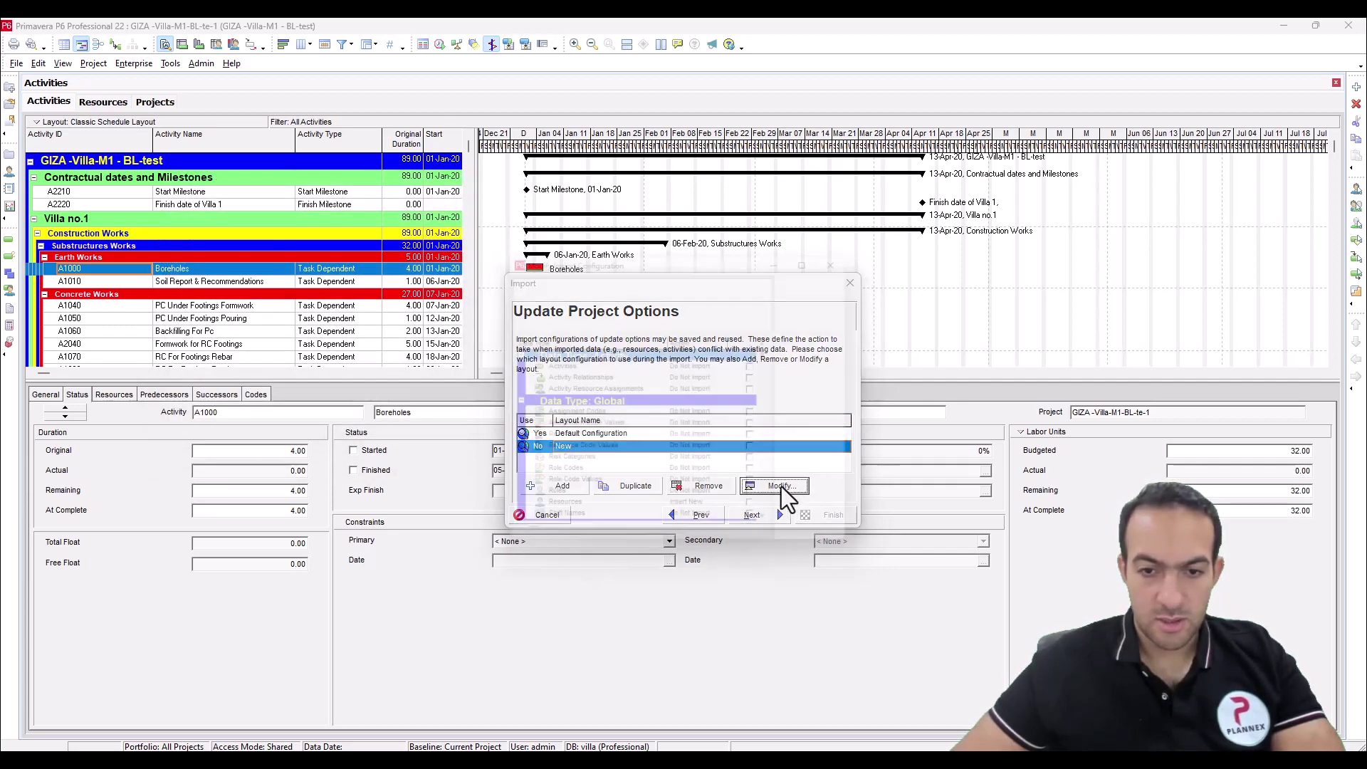
pyautogui.scroll(-3, 759, 460)
pyautogui.click(720, 455)
pyautogui.click(719, 455)
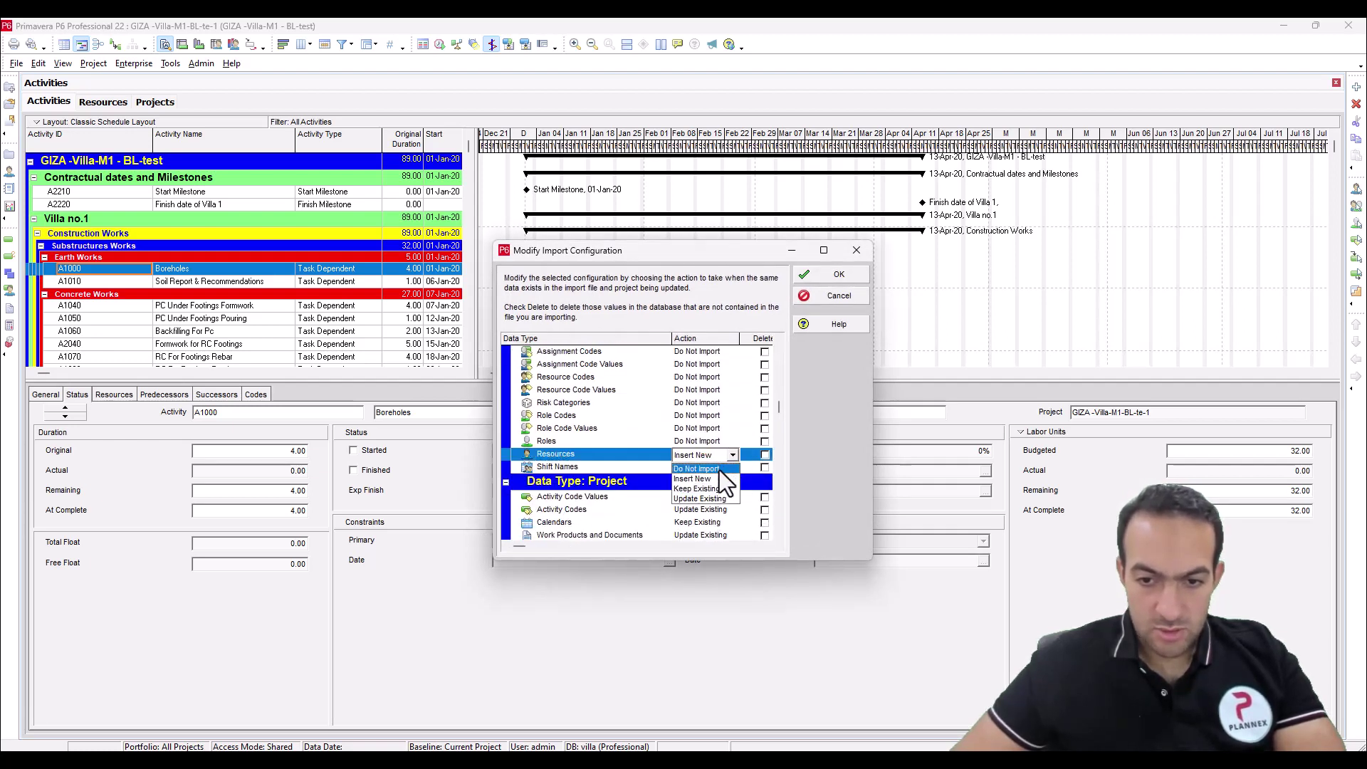
pyautogui.click(719, 469)
pyautogui.scroll(-2, 721, 468)
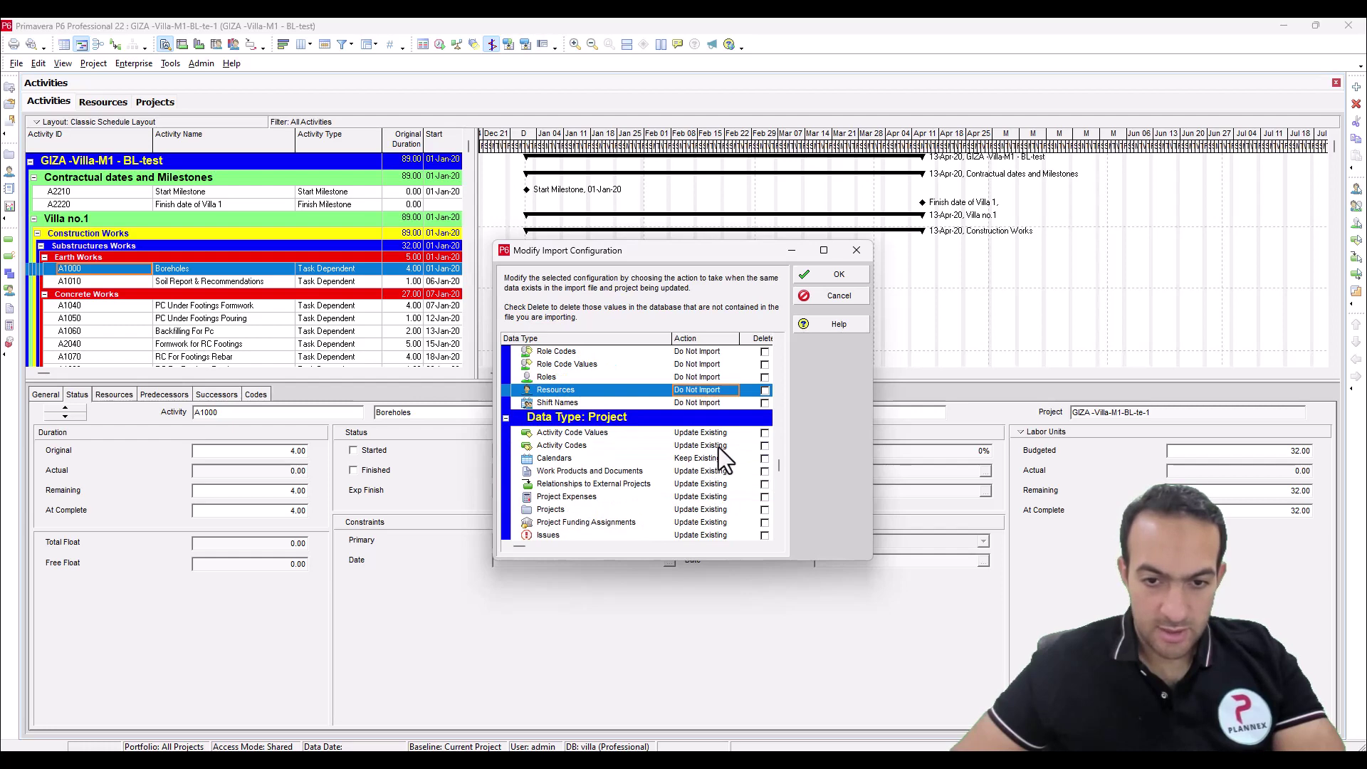
pyautogui.click(719, 448)
pyautogui.click(720, 446)
pyautogui.click(722, 447)
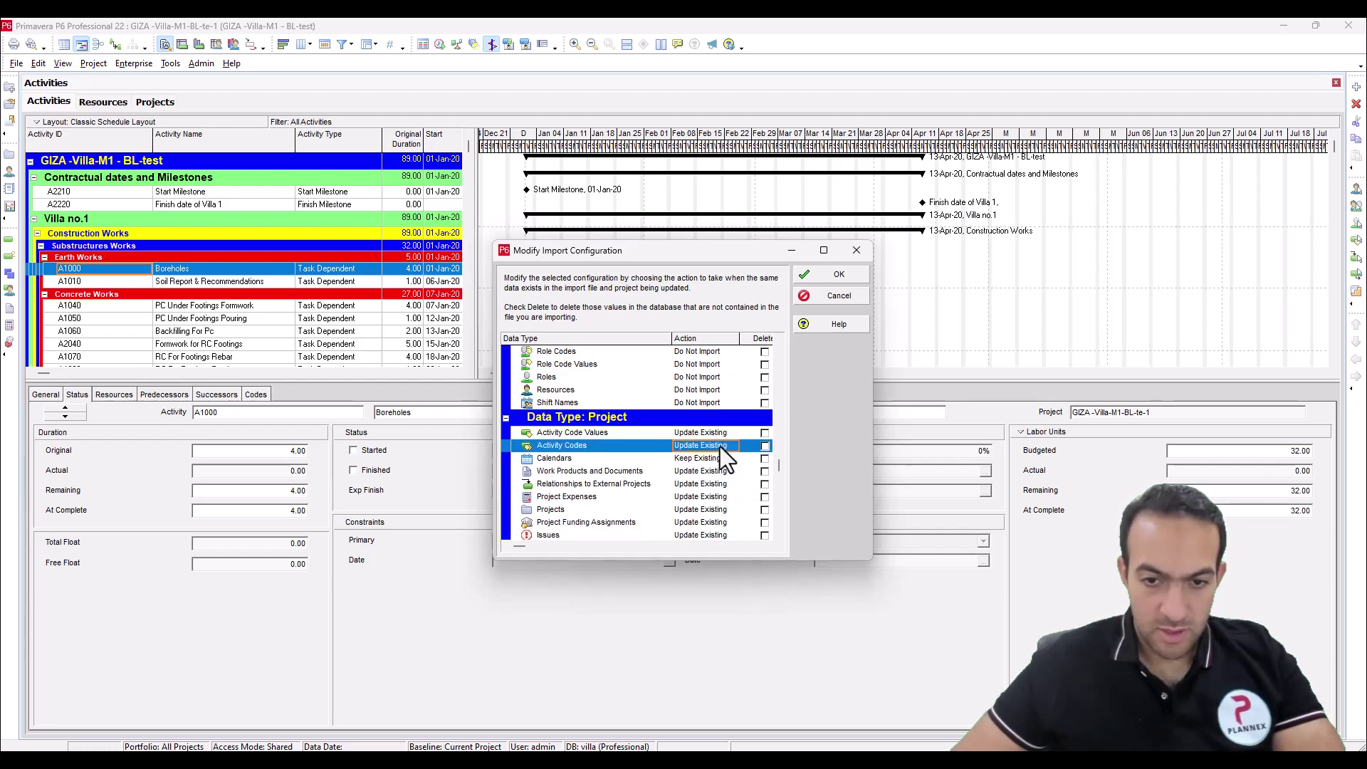
pyautogui.click(817, 279)
# Run the activity codes import into the existing project and finish the import wizard
pyautogui.click(776, 510)
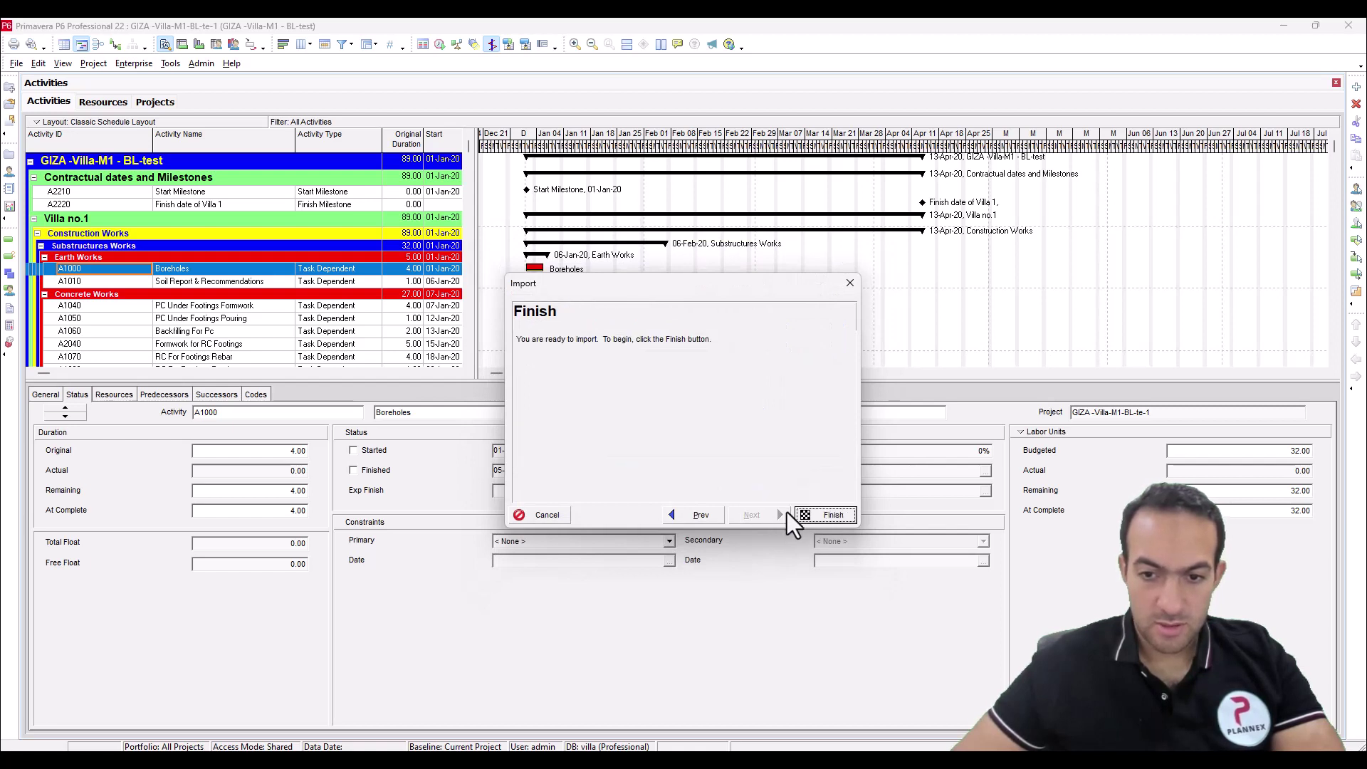
pyautogui.click(833, 516)
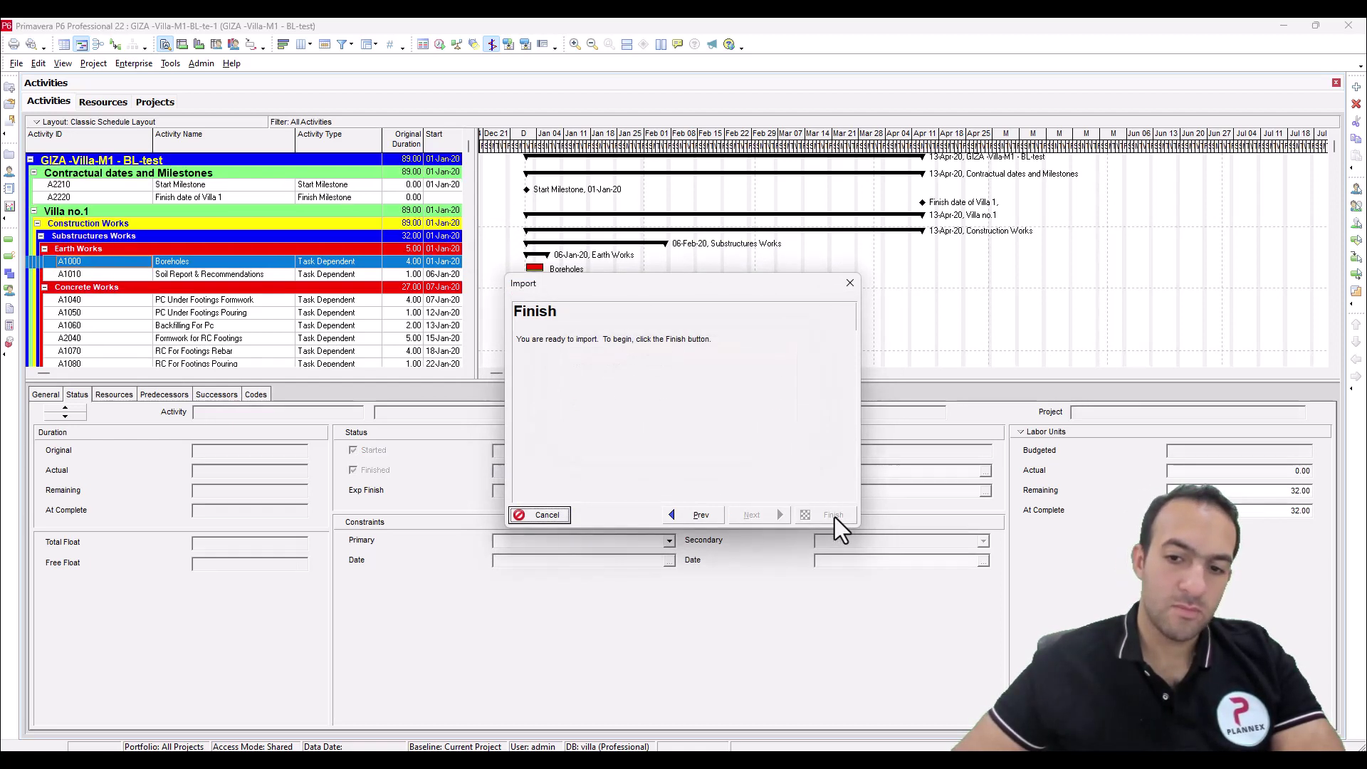
pyautogui.click(835, 517)
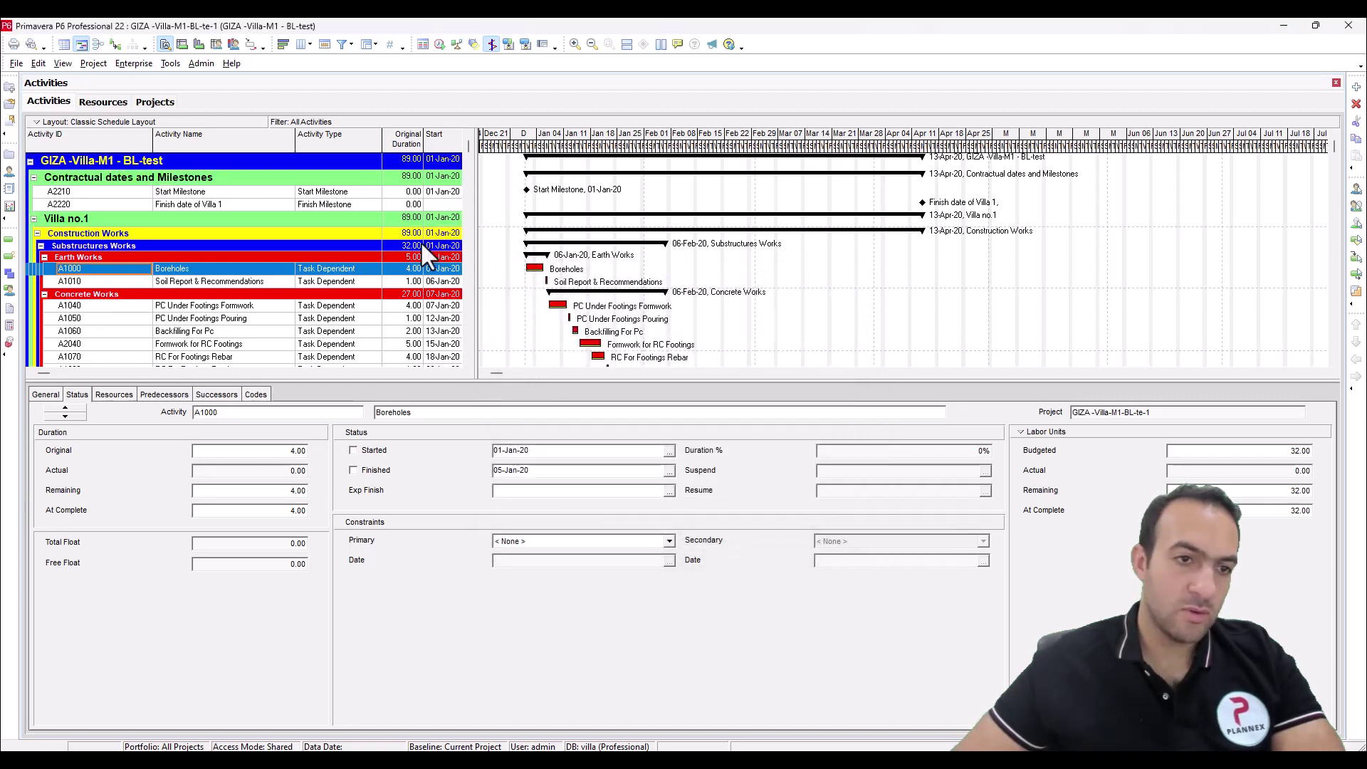
pyautogui.click(203, 62)
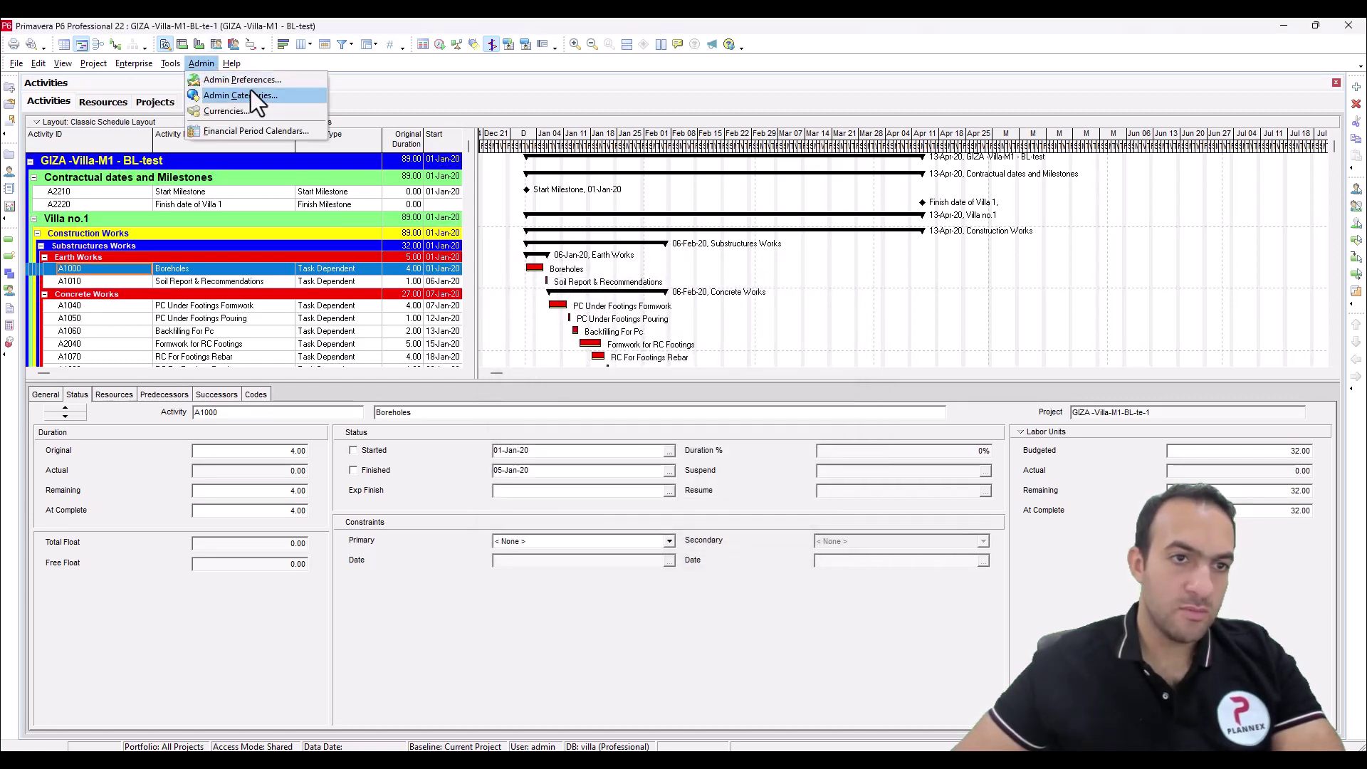
pyautogui.click(175, 64)
pyautogui.click(181, 80)
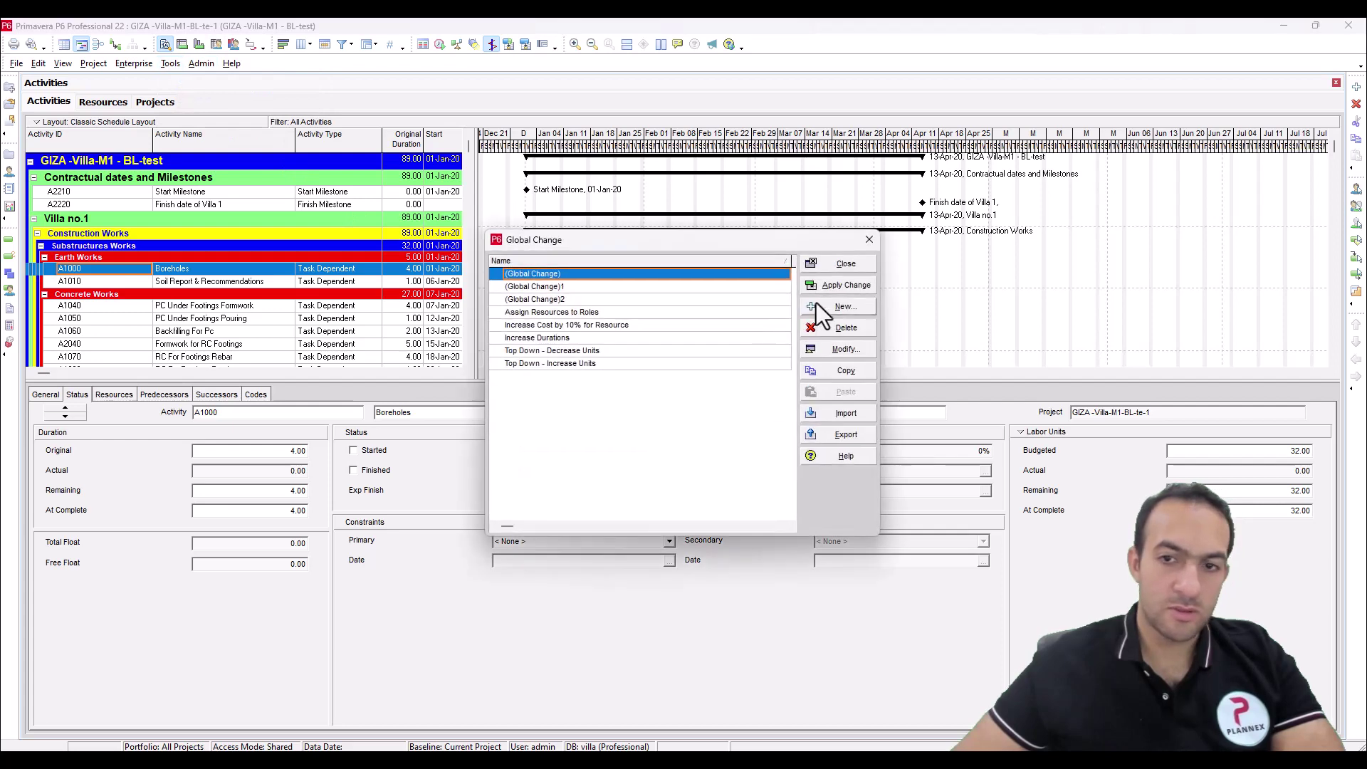
pyautogui.click(870, 262)
# Open the project-level activity codes and review the discipline, phases and Stage codes of GIZA -Villa-M1-BL-te-1
pyautogui.click(135, 64)
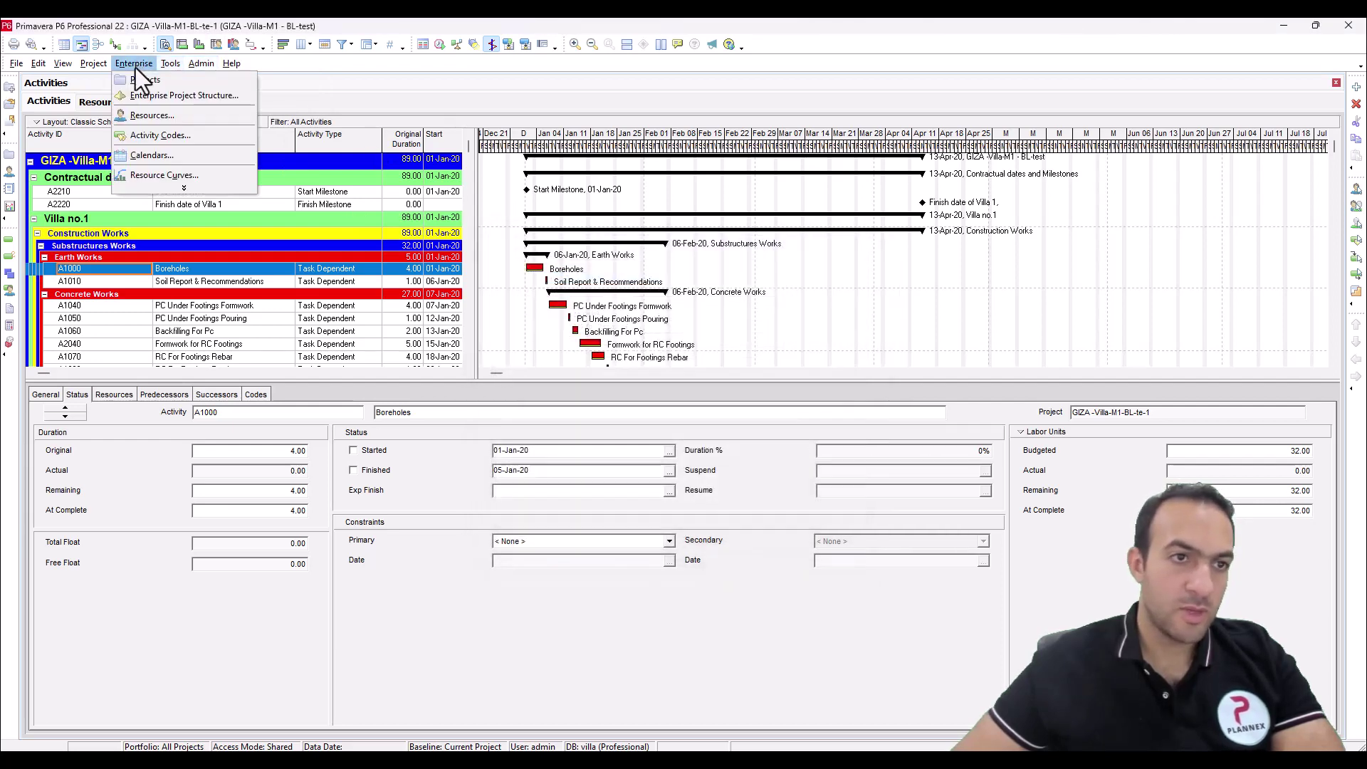
pyautogui.click(194, 134)
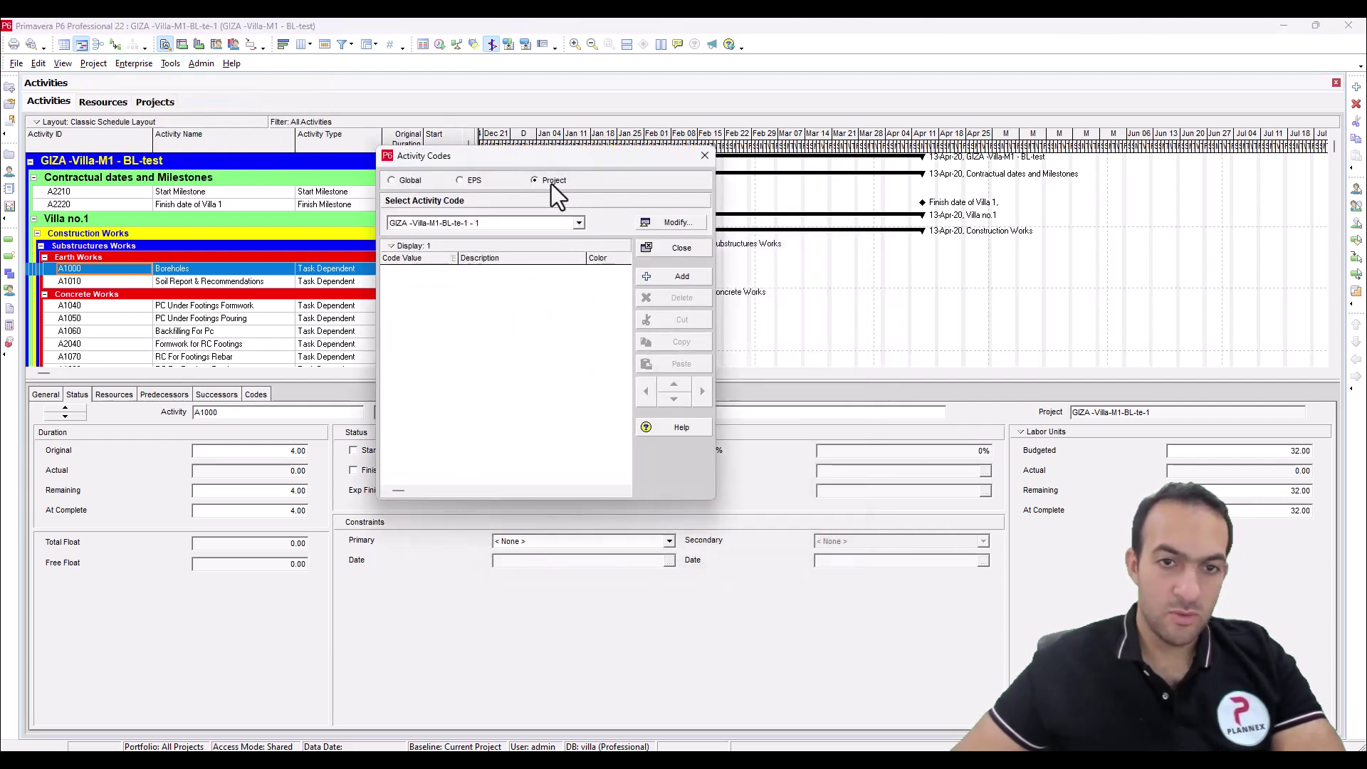
pyautogui.click(541, 227)
pyautogui.click(519, 246)
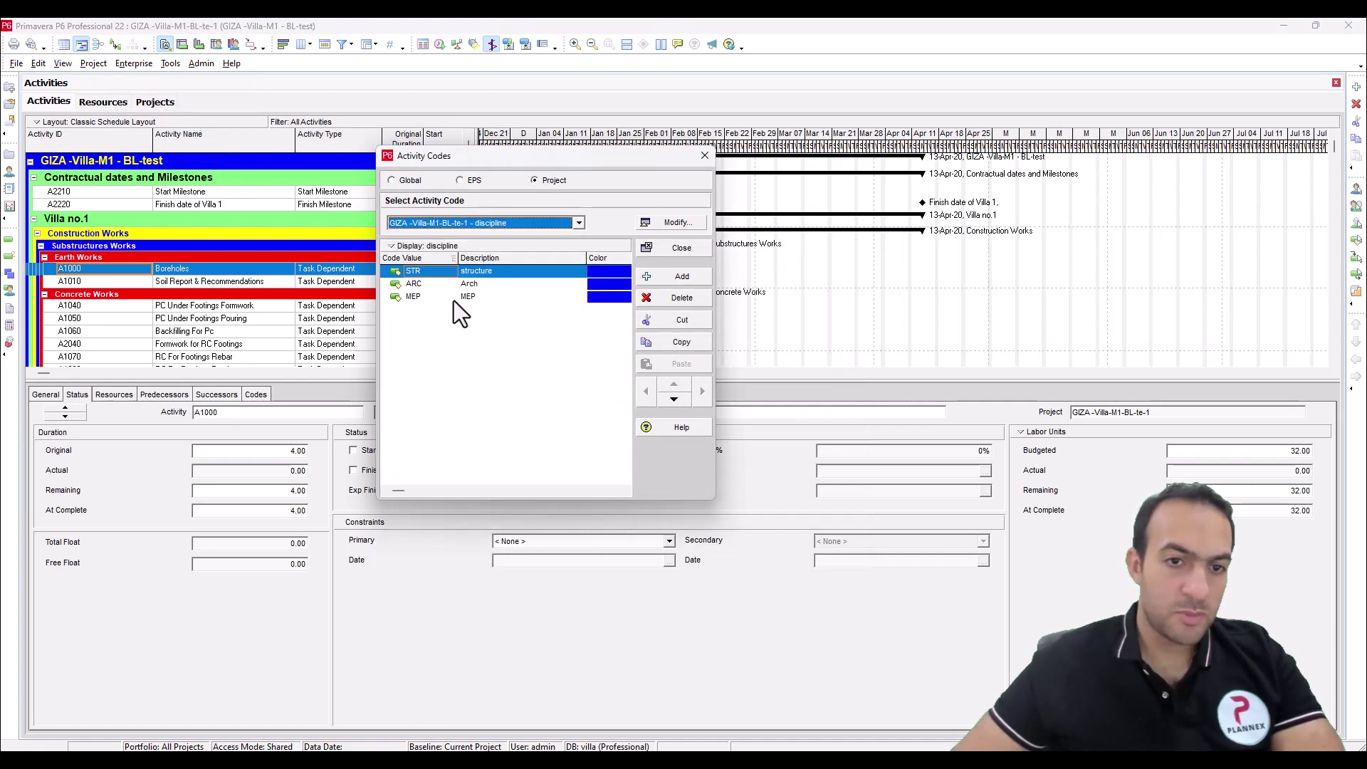
pyautogui.click(493, 227)
pyautogui.click(476, 257)
pyautogui.click(502, 224)
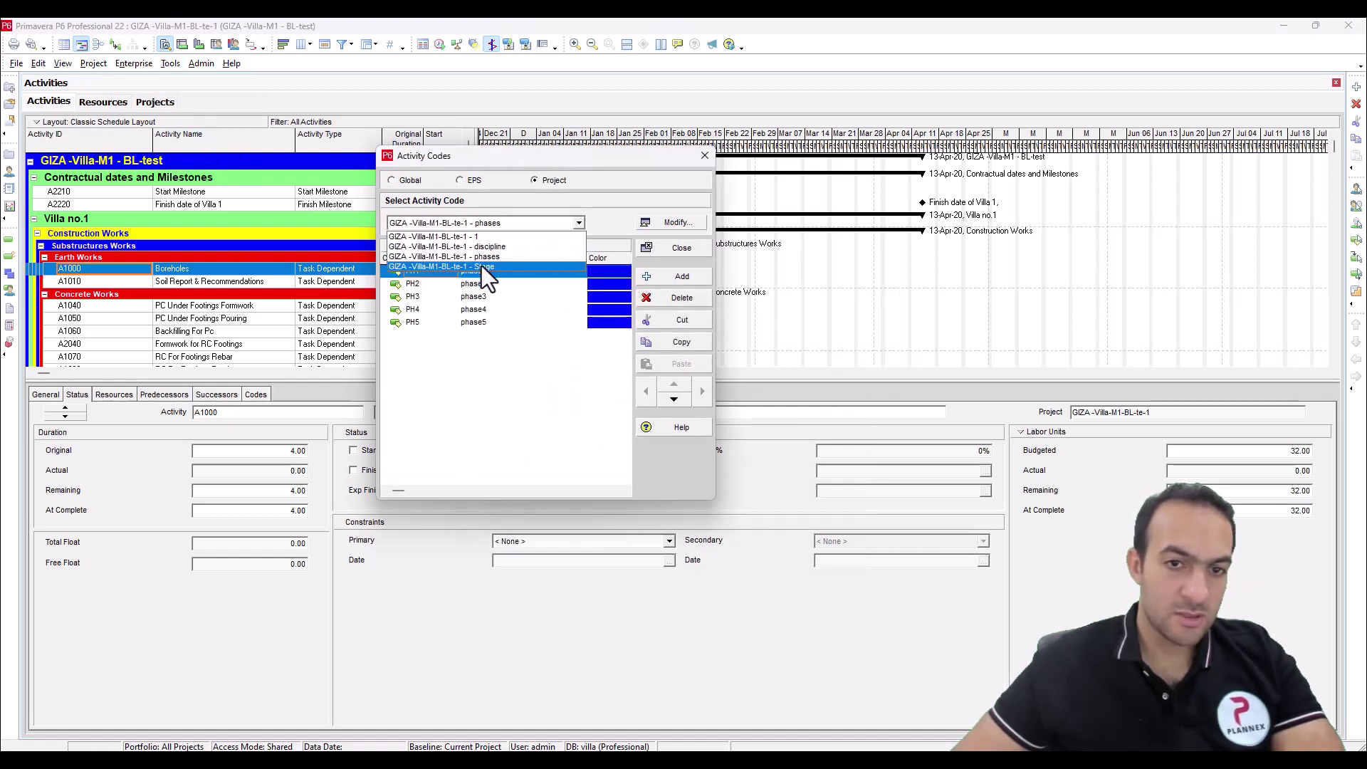
pyautogui.click(481, 266)
# Switch to the Act. codes sheet in Excel and on to the Plannex Excel Tool page in the browser
pyautogui.hotkey('alt', 'Tab')
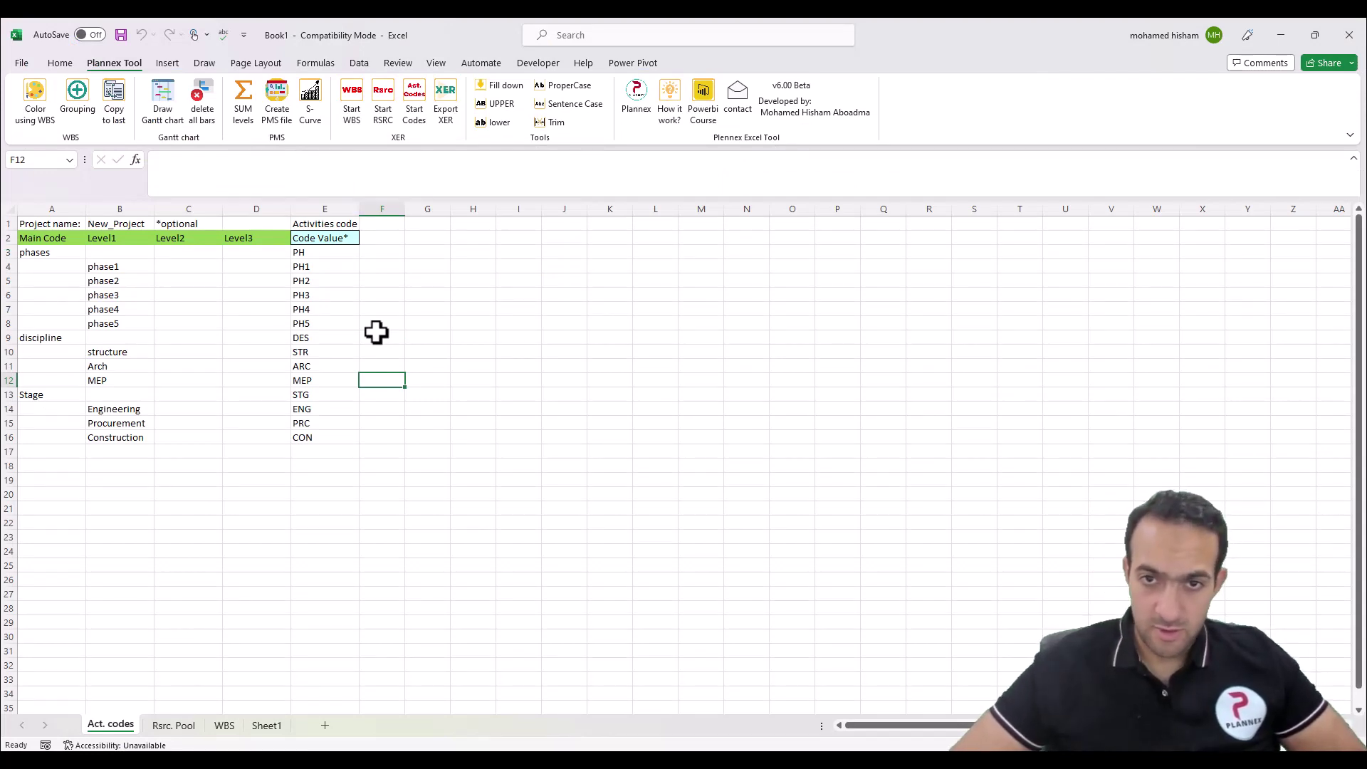
pyautogui.hotkey('alt', 'Tab')
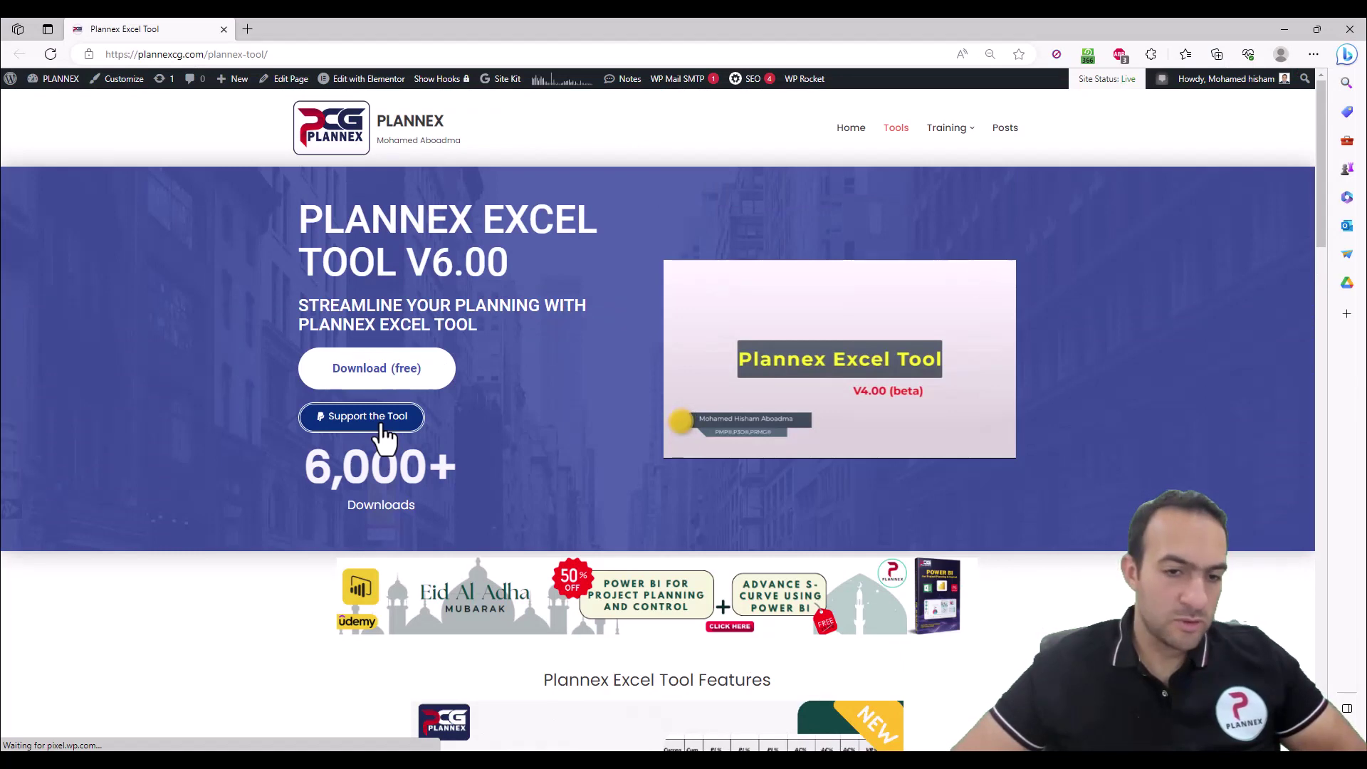